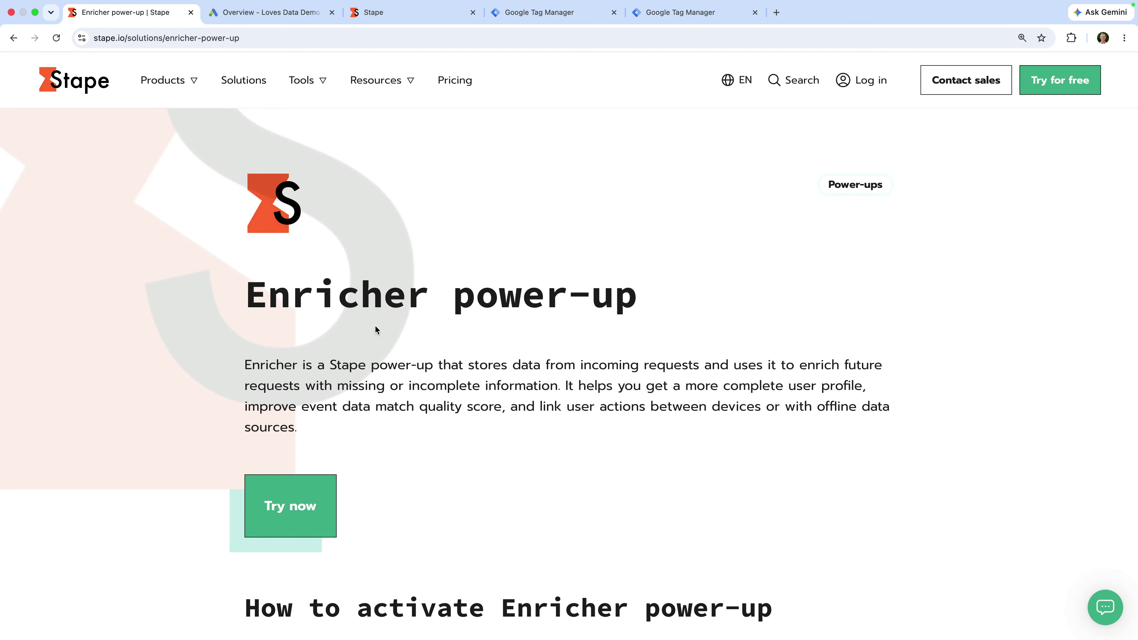
Step: Scroll down the Enricher power-up page, past How it works, to its four listed Benefits
scroll(375, 329, "down", 6)
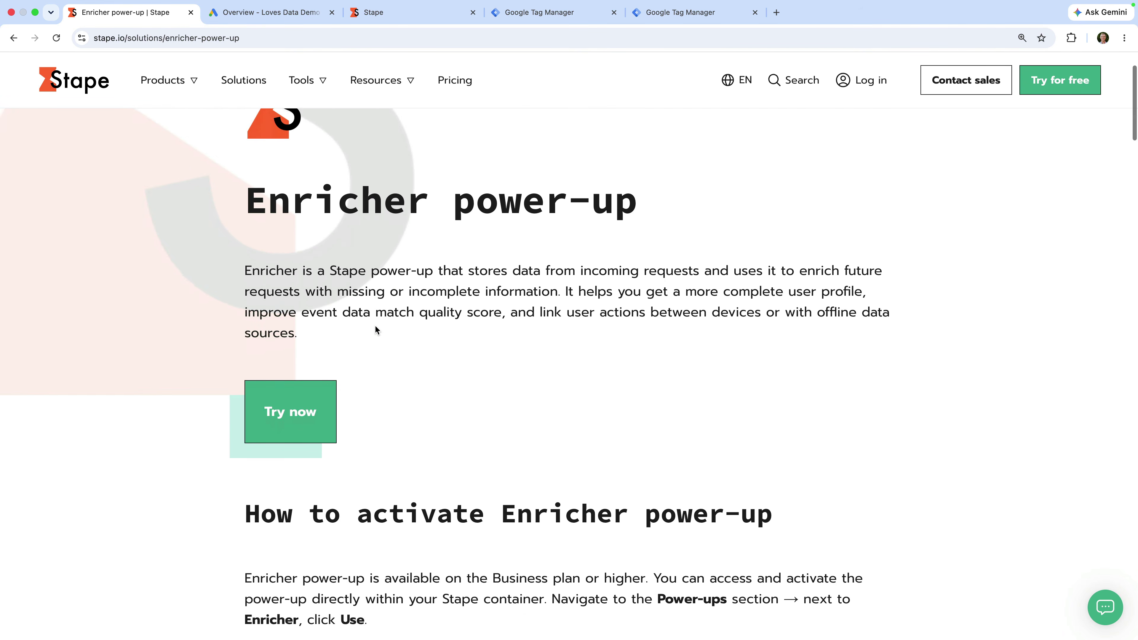
scroll(375, 329, "down", 8)
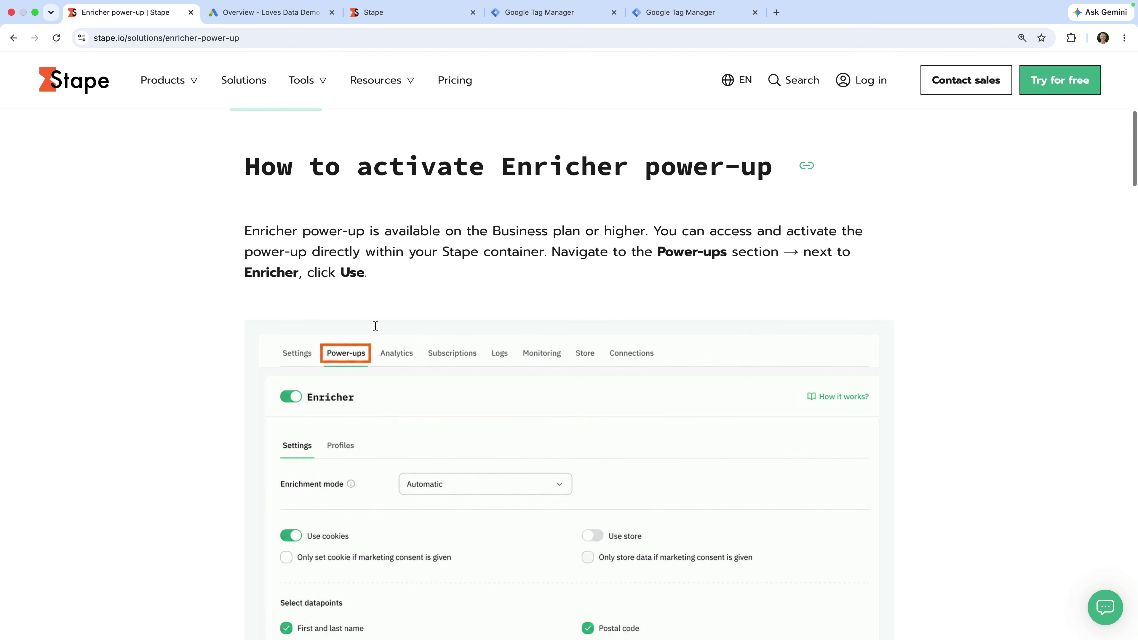
scroll(375, 330, "down", 1)
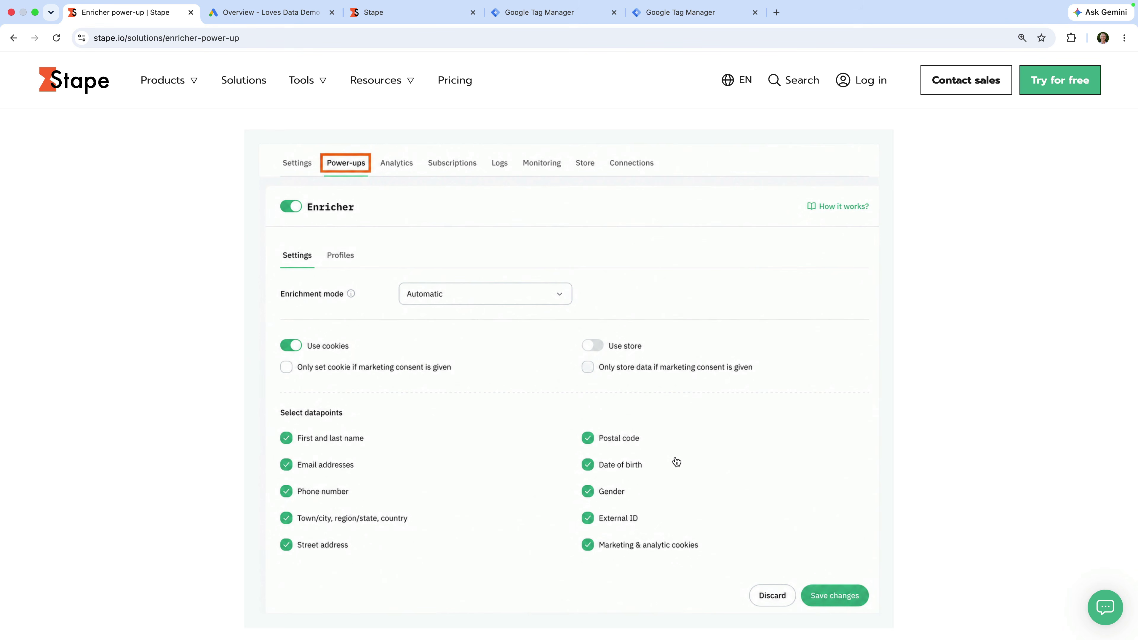
scroll(677, 462, "down", 8)
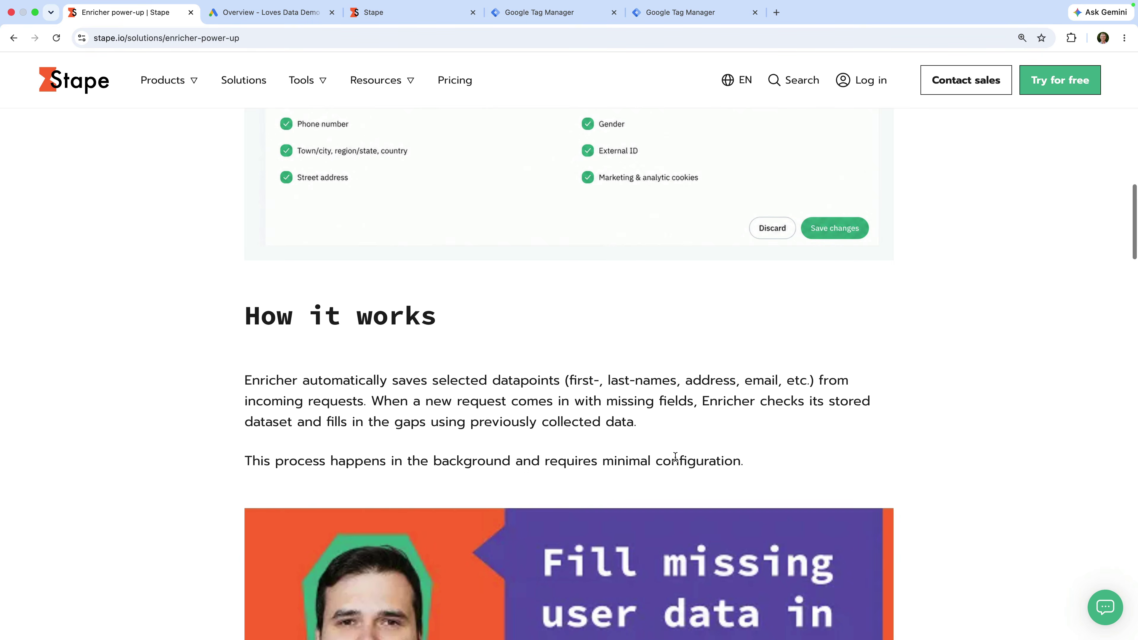
scroll(675, 457, "down", 6)
scroll(676, 462, "down", 10)
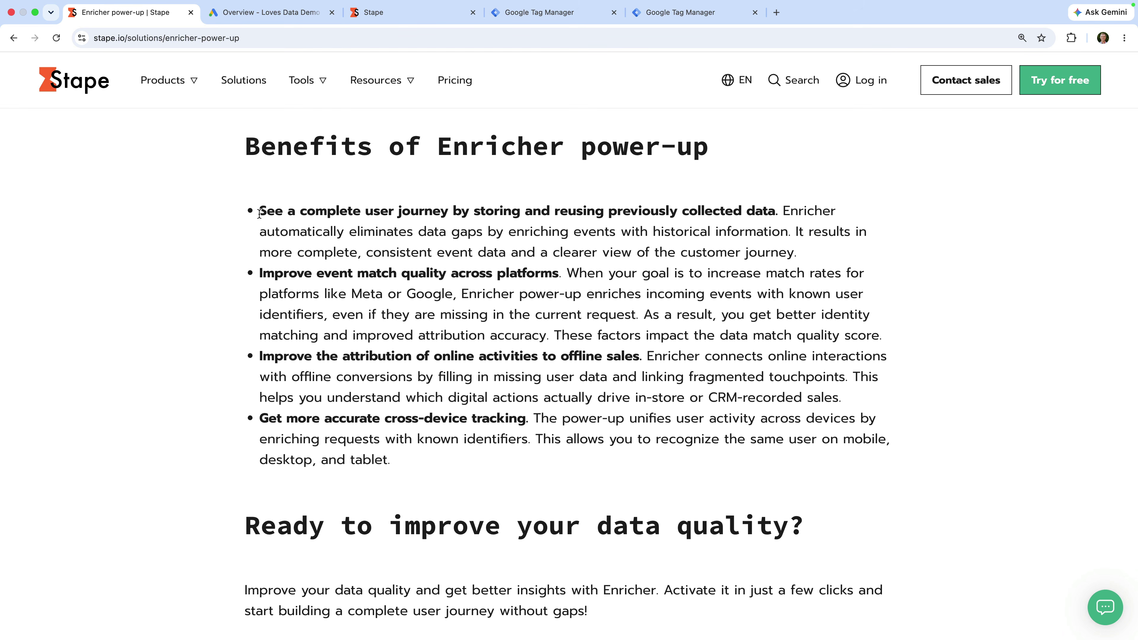
left_click_drag(260, 211, 774, 211)
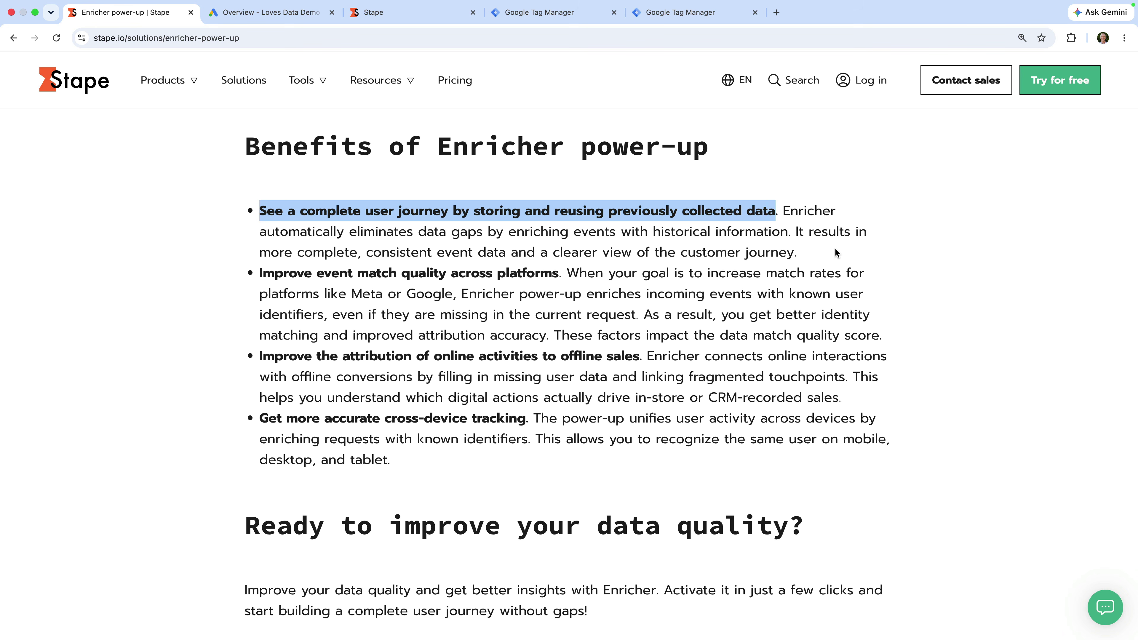
left_click(835, 253)
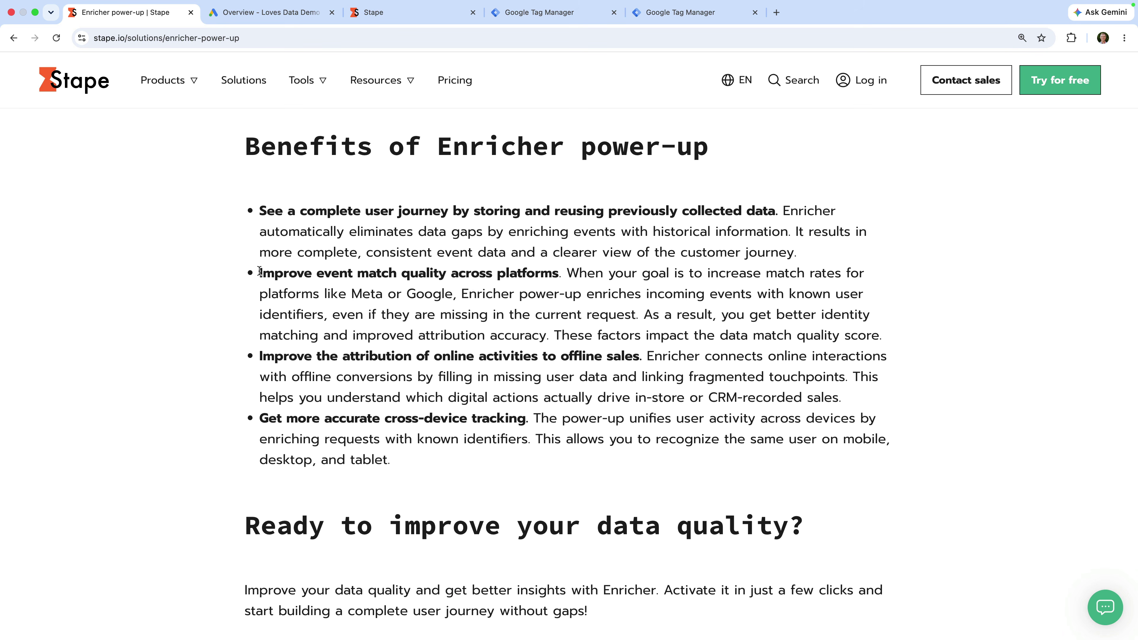
left_click_drag(260, 273, 557, 276)
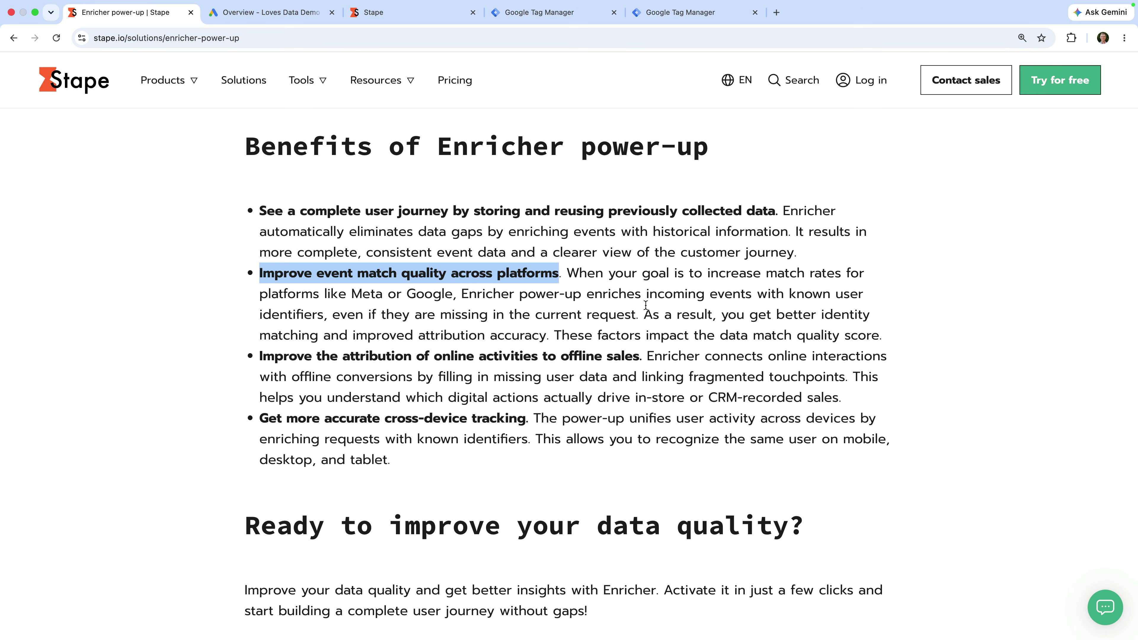
left_click(646, 306)
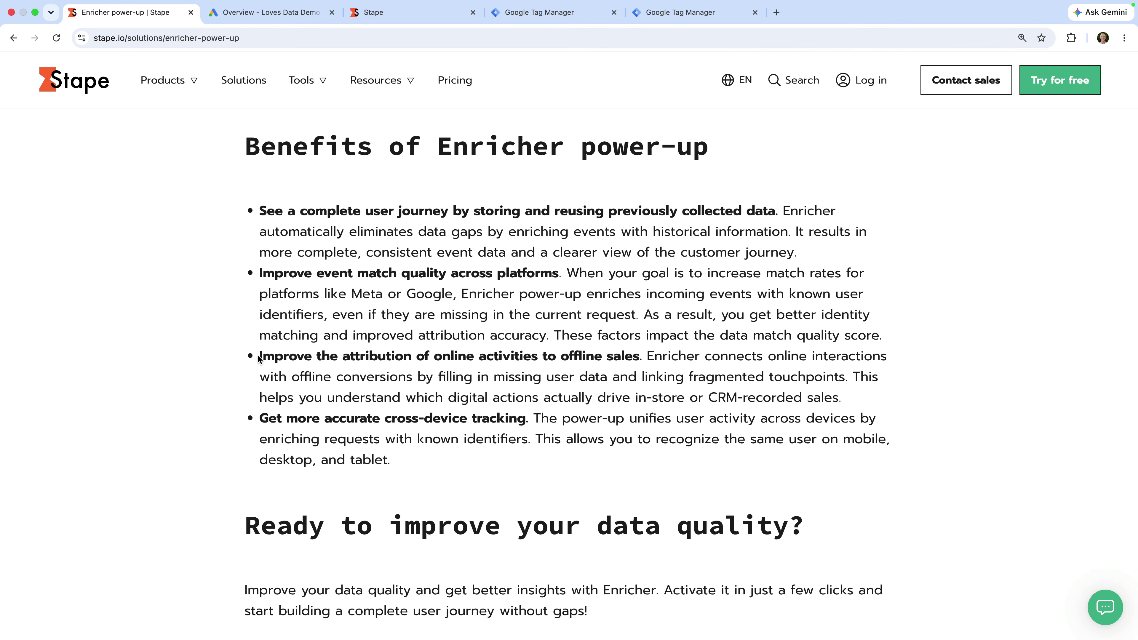
left_click_drag(259, 357, 640, 364)
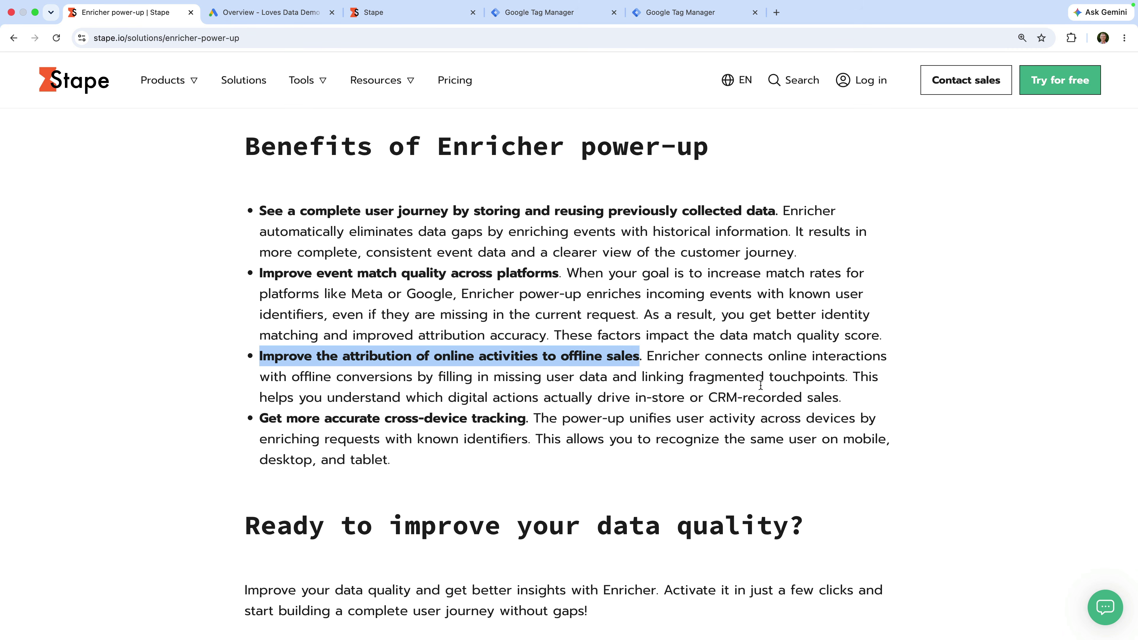
left_click(761, 384)
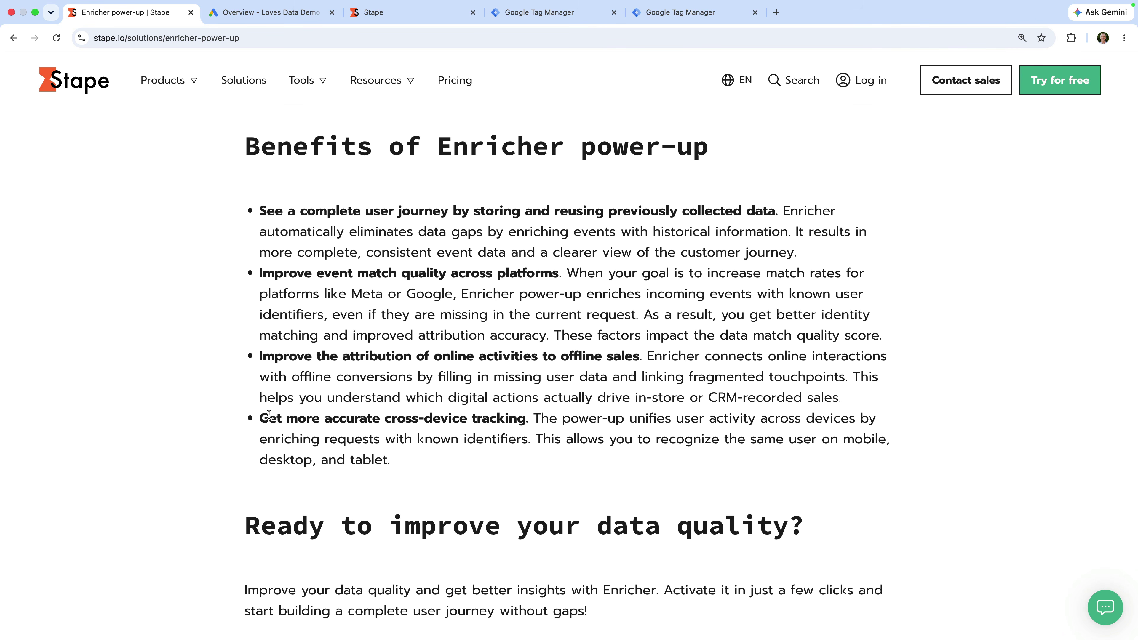
left_click_drag(260, 418, 526, 426)
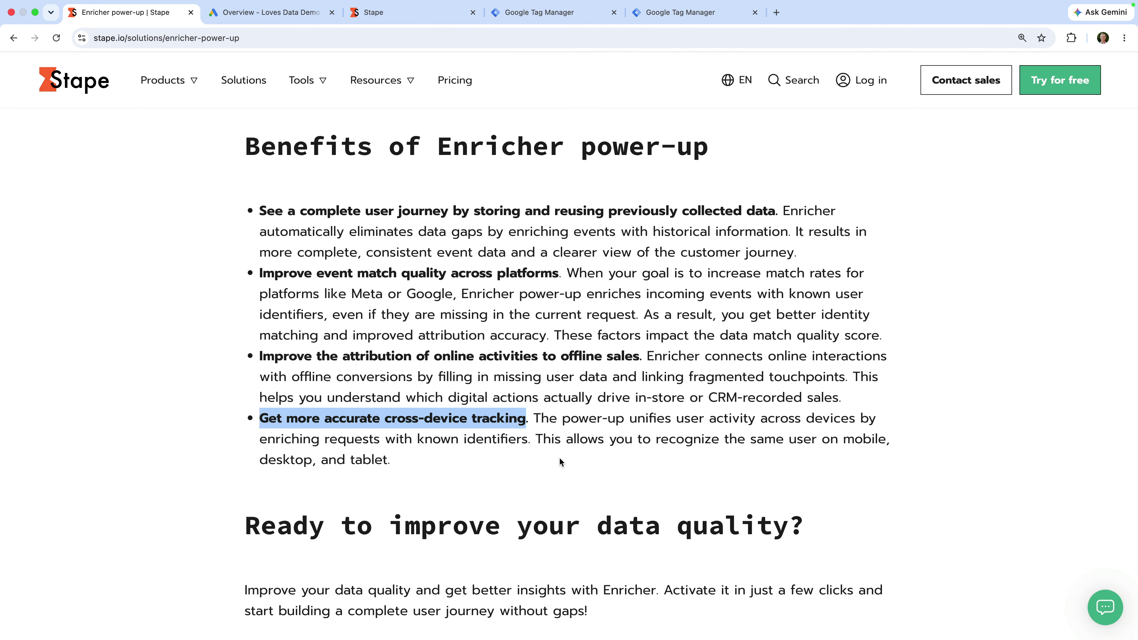
left_click(559, 457)
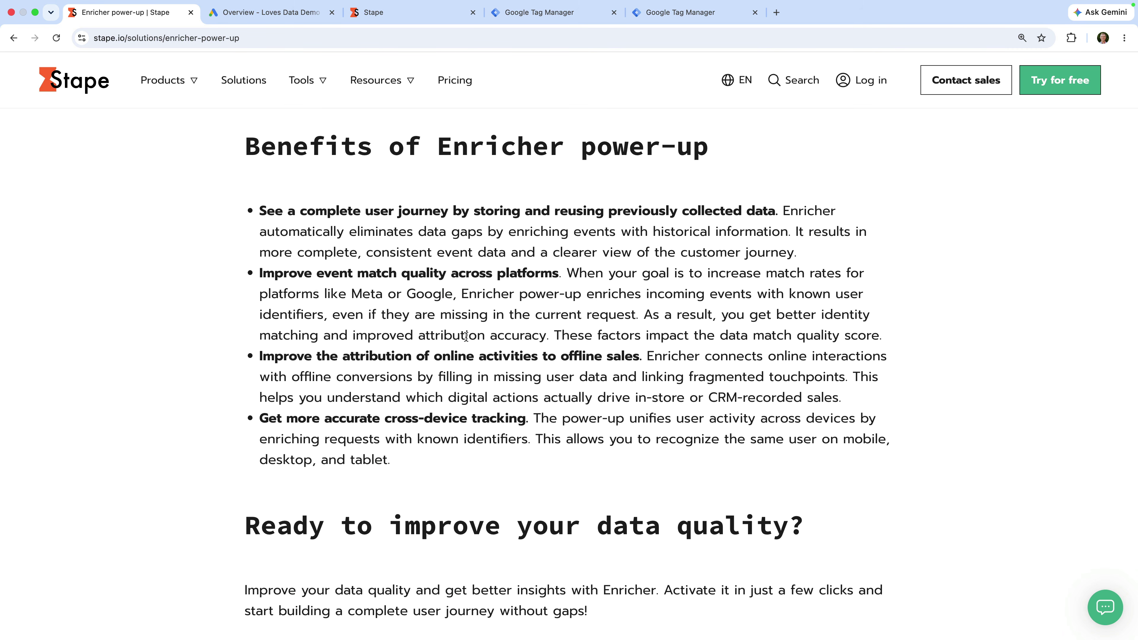
left_click(303, 14)
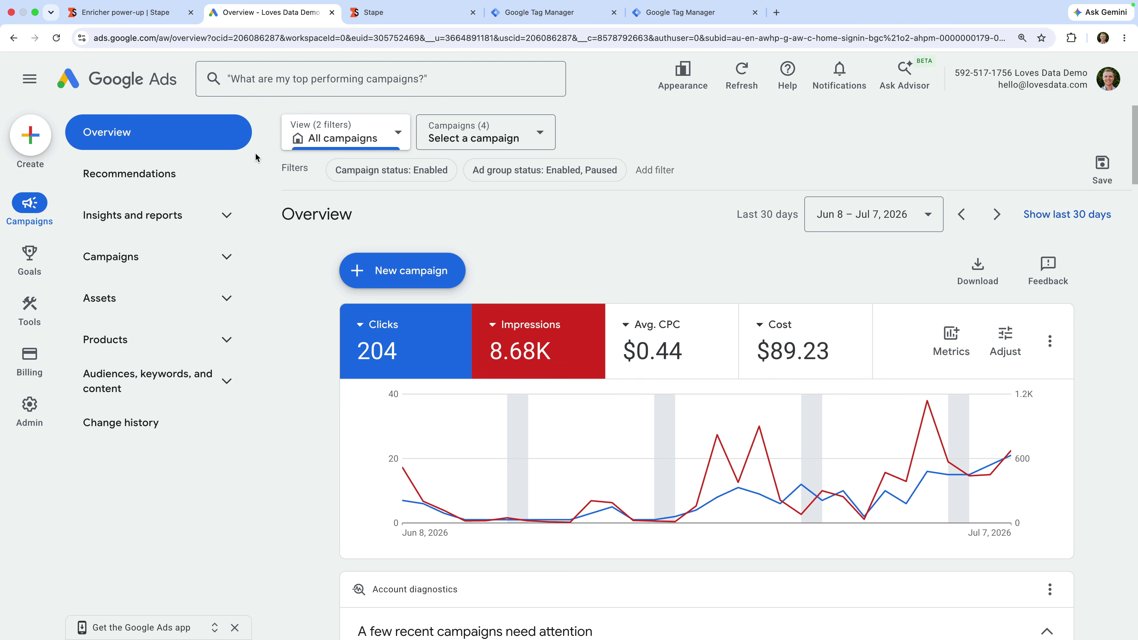
Step: Open the Goals > Conversions Summary page in Google Ads and scroll to the goals
mouse_move(31, 258)
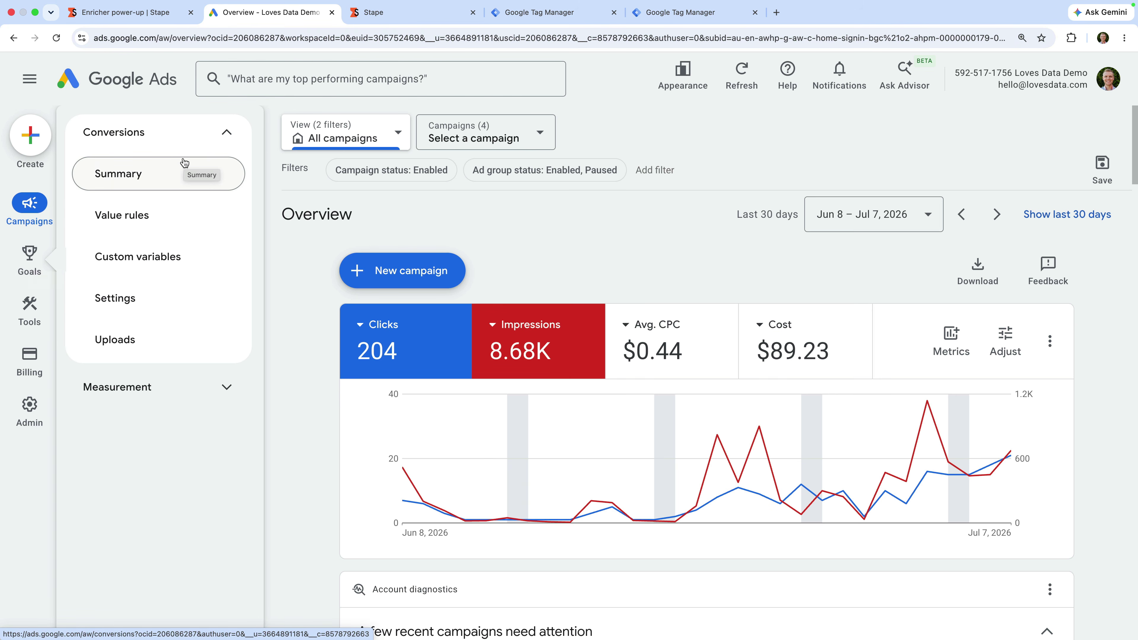
left_click(184, 163)
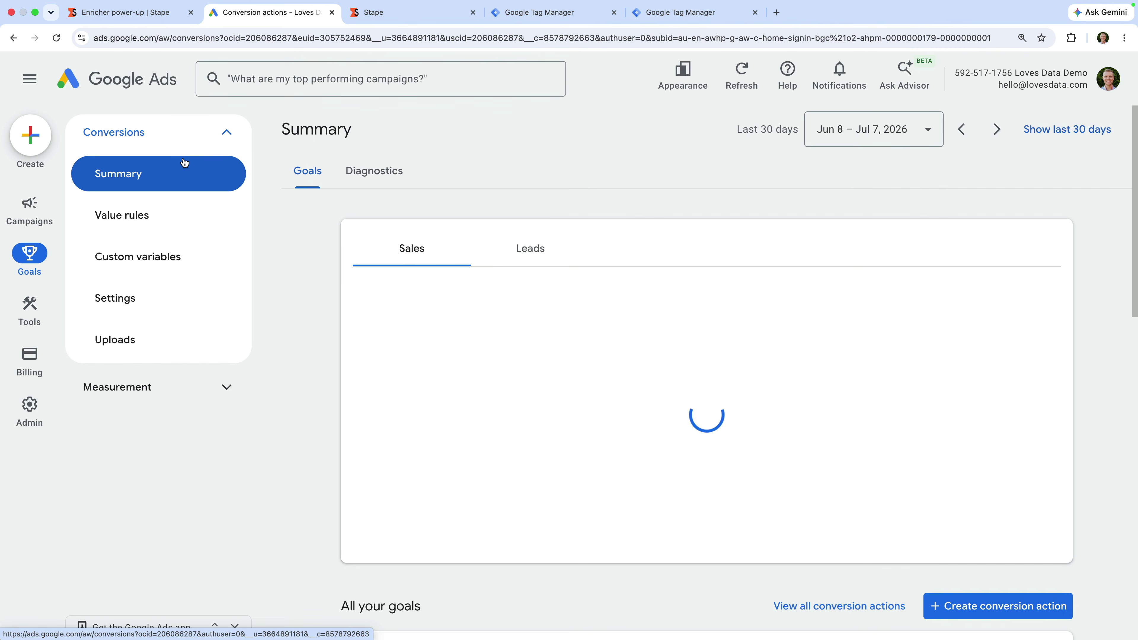
scroll(303, 272, "down", 5)
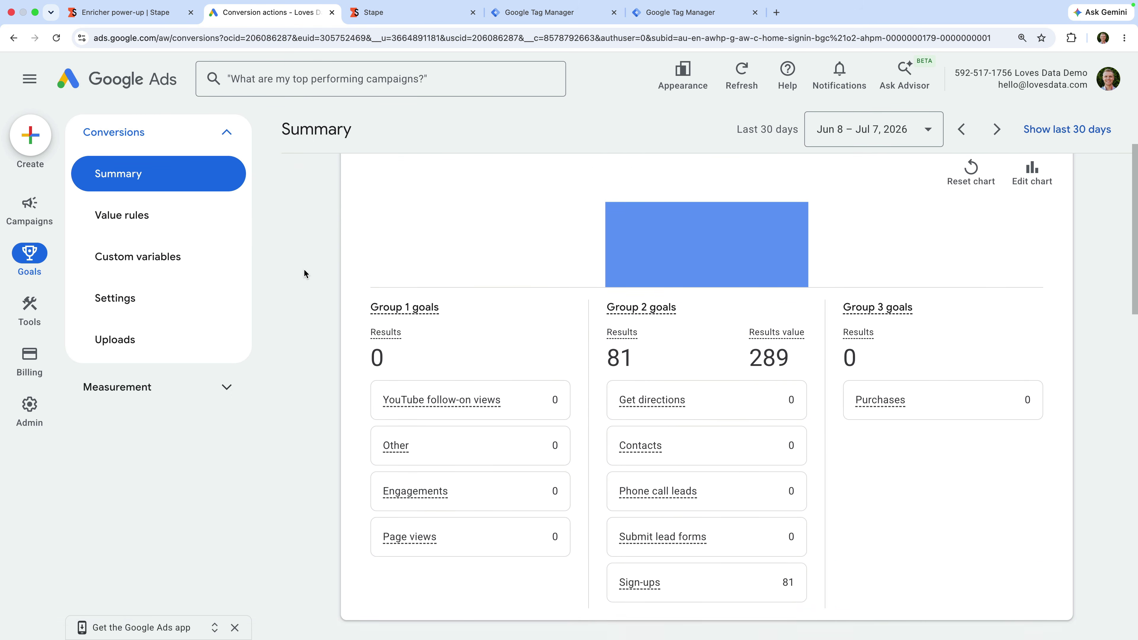
scroll(305, 271, "down", 10)
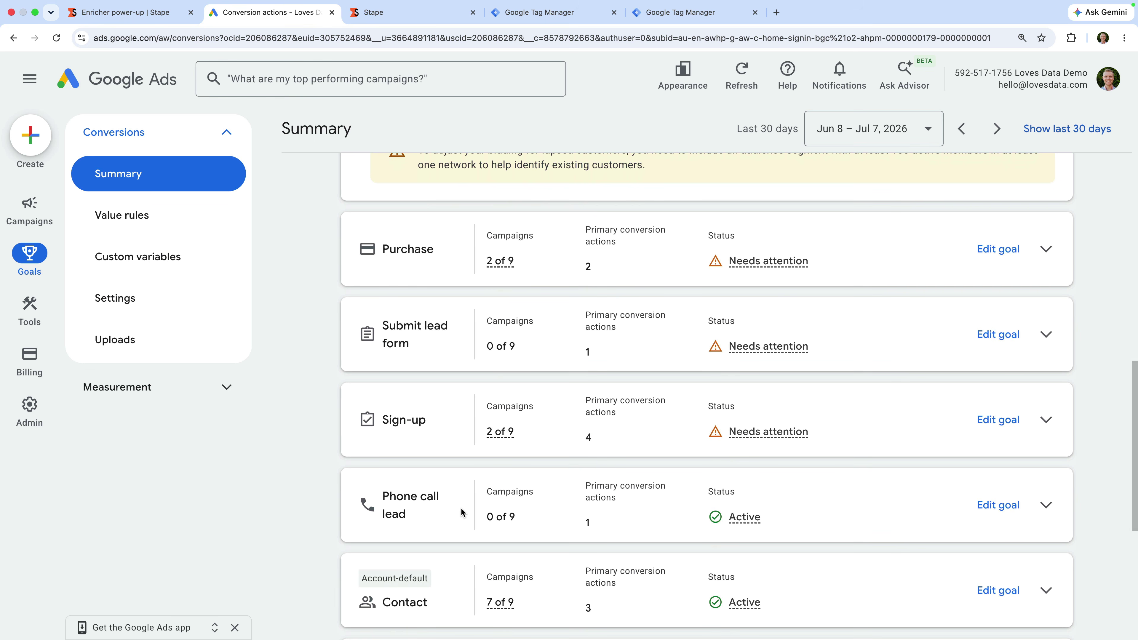
scroll(462, 511, "down", 2)
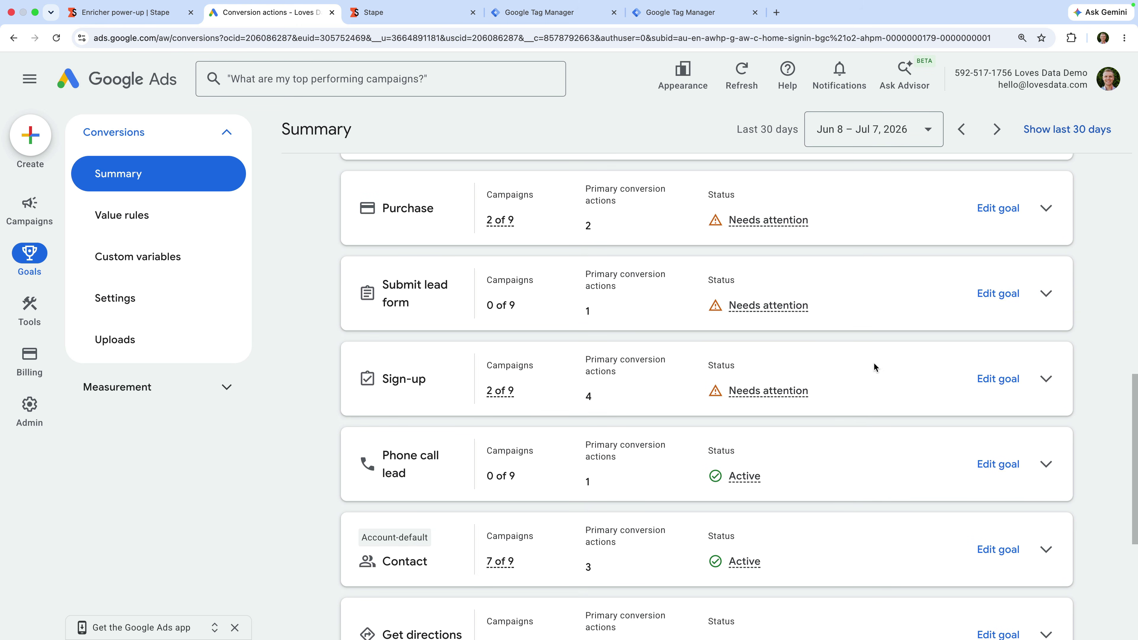
Step: Expand the Sign-up goal and open the Sign-up | Ads conversion action's details
left_click(1046, 380)
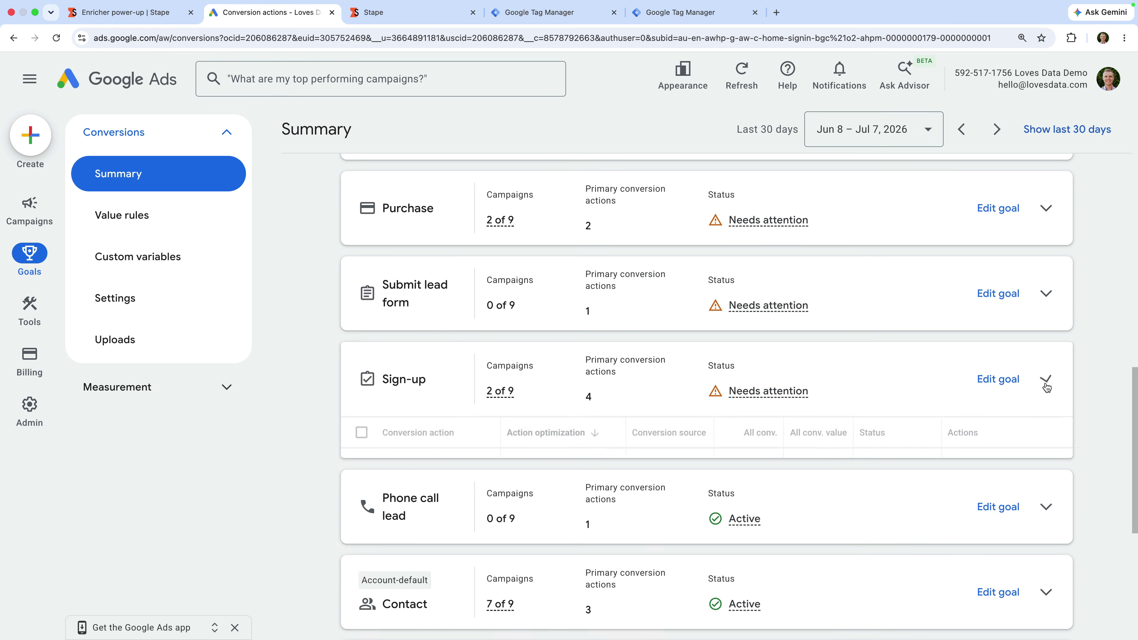
scroll(869, 407, "down", 2)
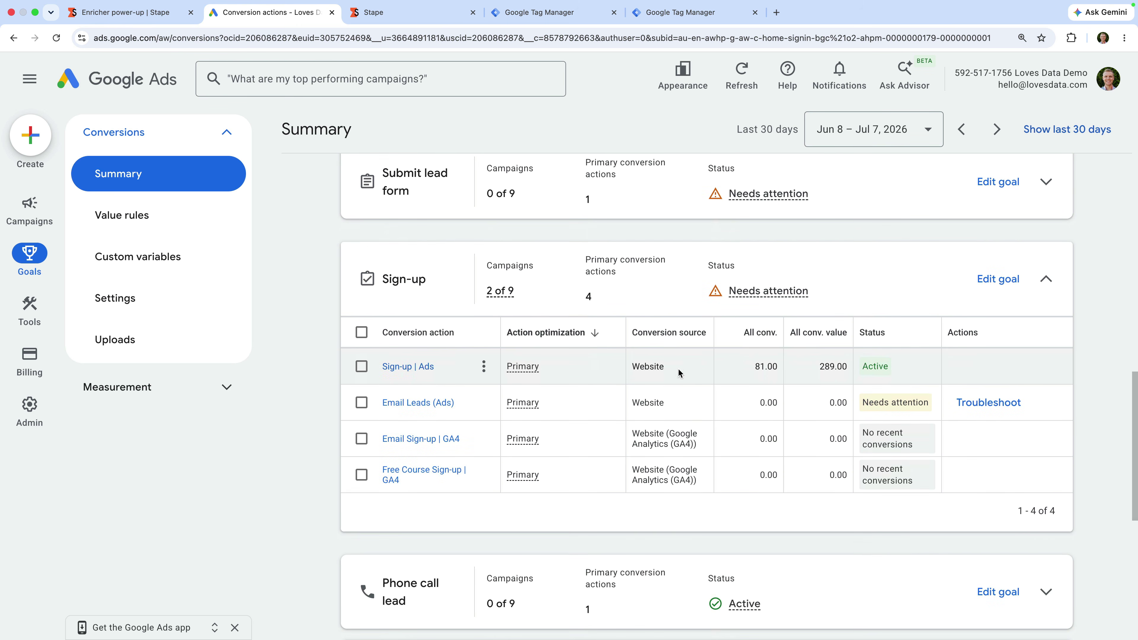
left_click(420, 367)
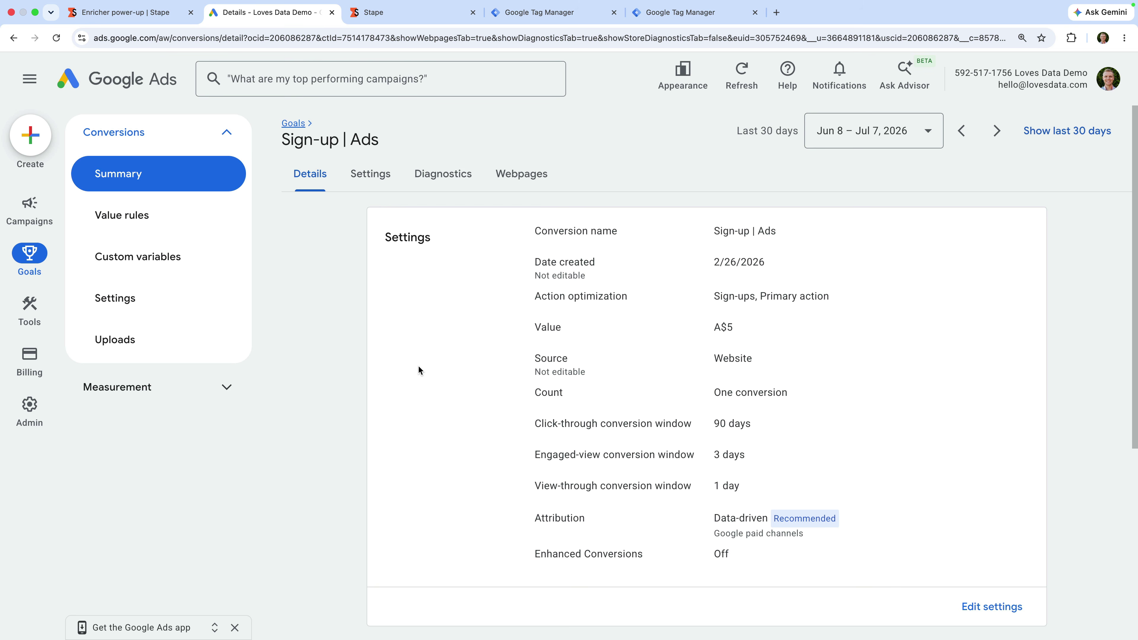
scroll(419, 365, "down", 2)
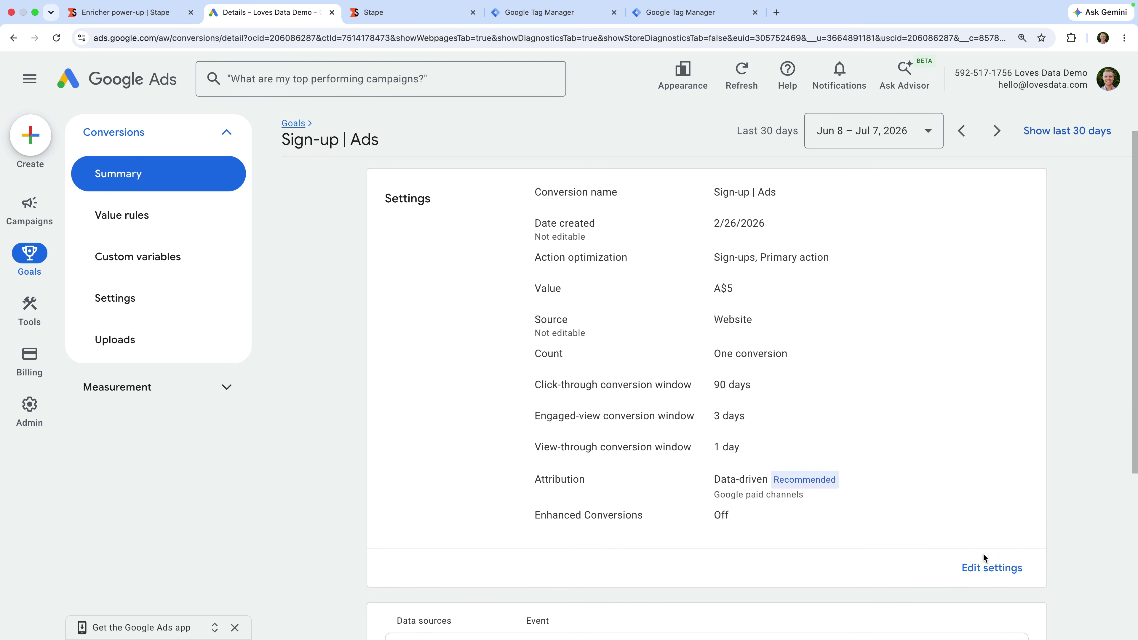
Step: Turn on GTM-managed enhanced conversions for Sign-up | Ads, save, and return to the Stape dashboard
left_click(1007, 587)
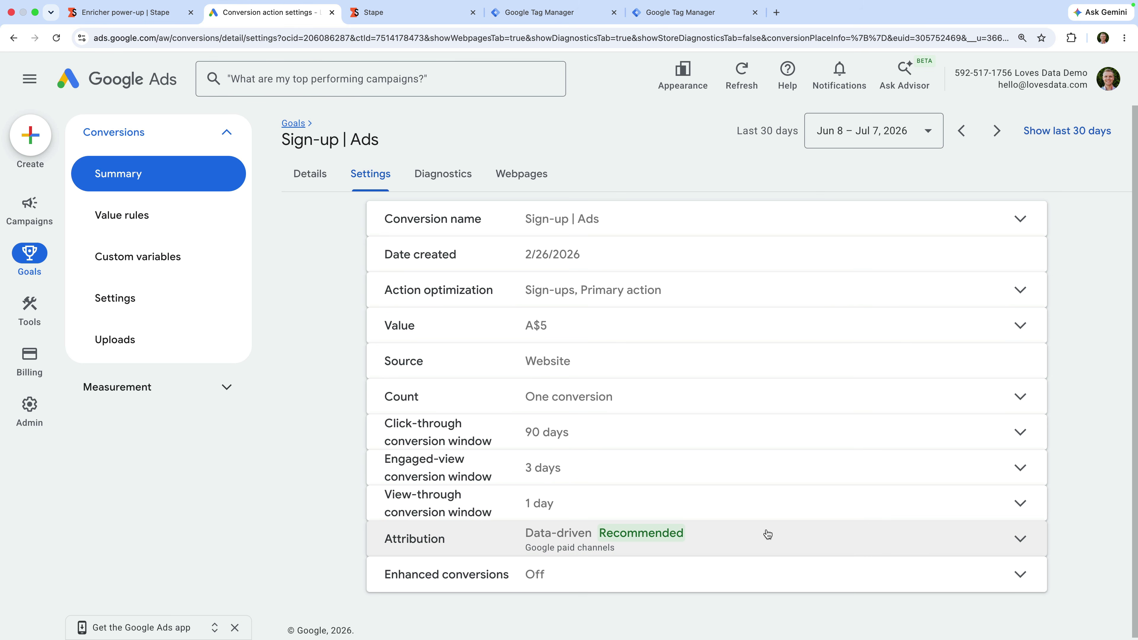
left_click(521, 590)
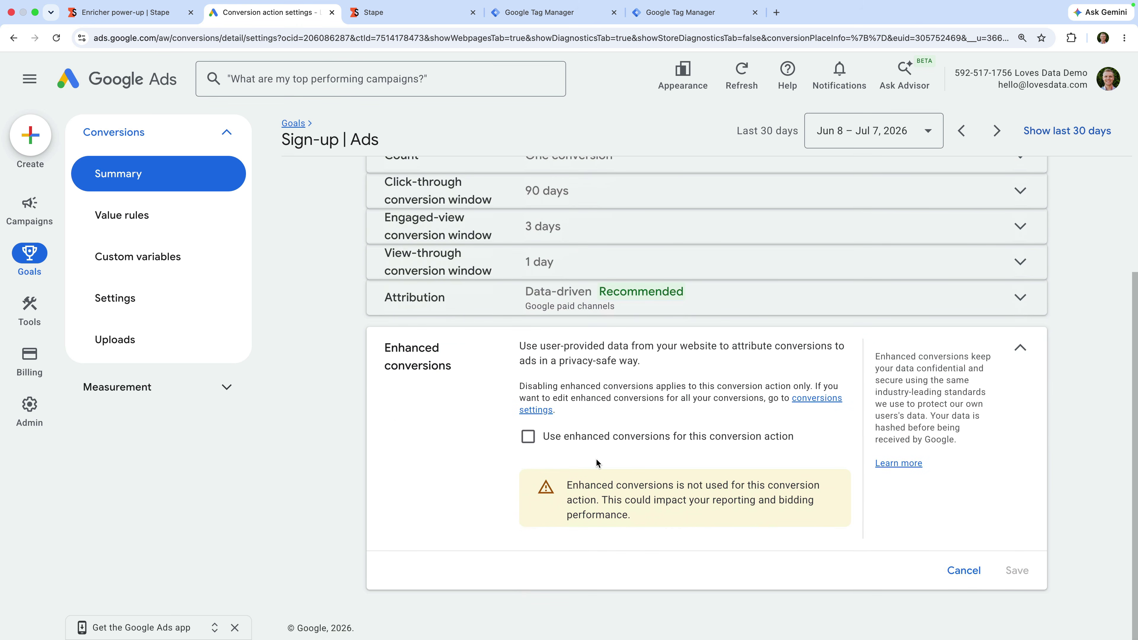
left_click(528, 437)
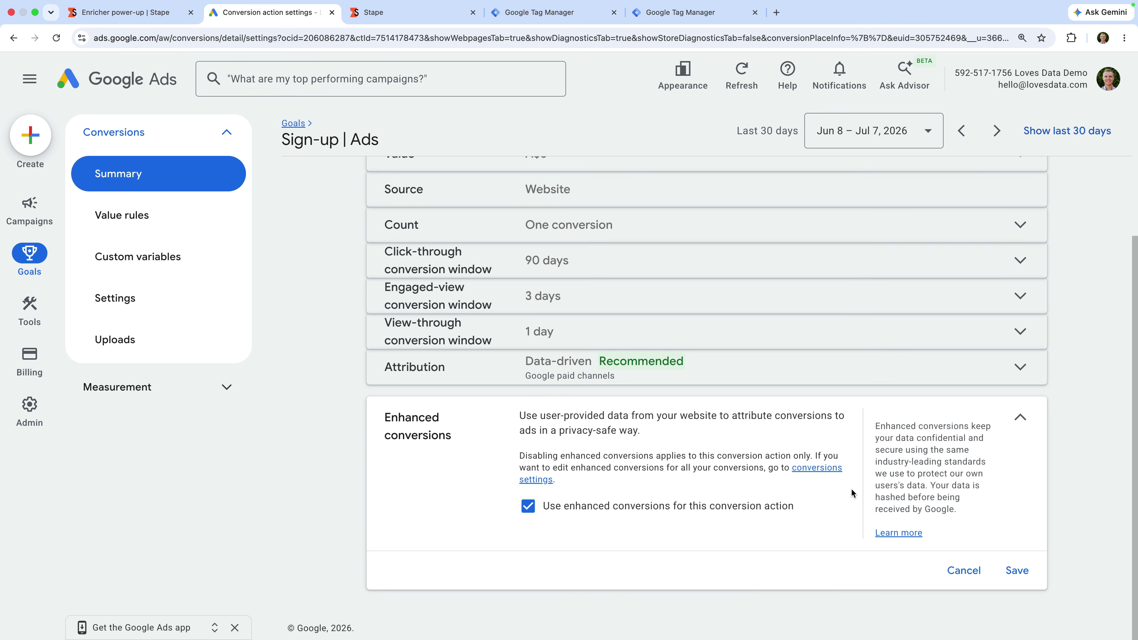
left_click(1012, 571)
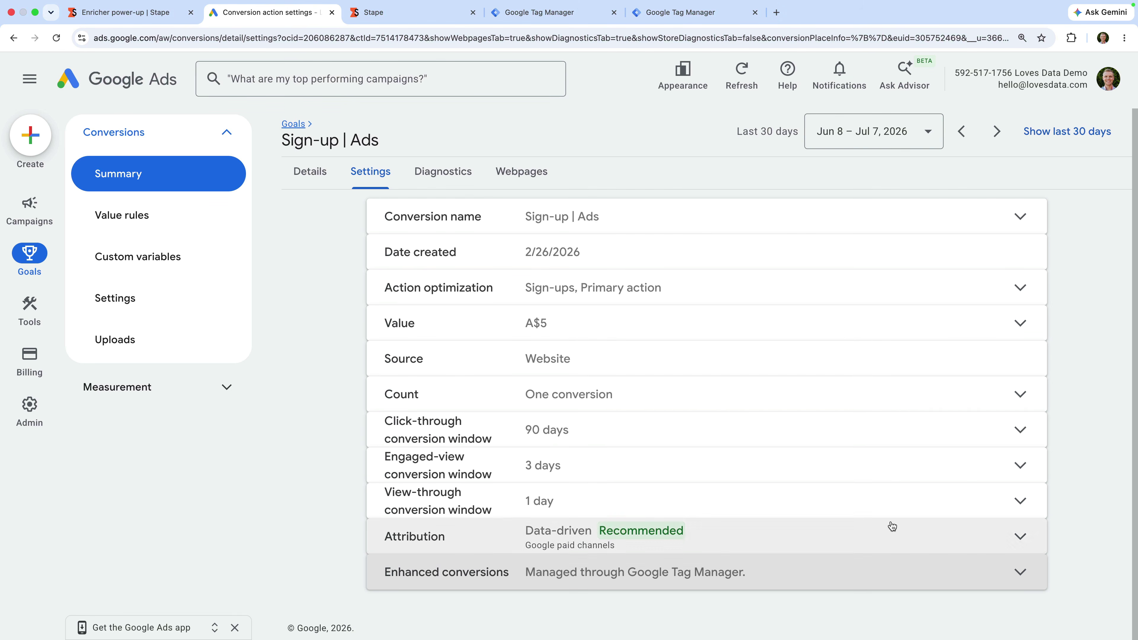
left_click(422, 13)
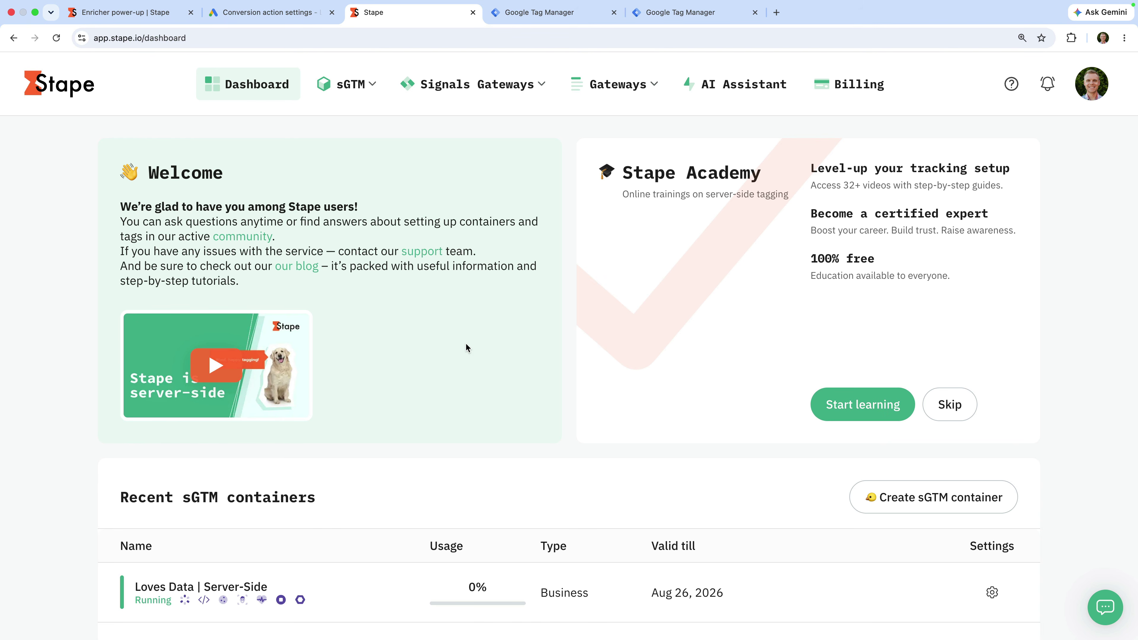
Step: Open the Loves Data | Server-Side container and its Power-Ups list
scroll(465, 345, "down", 2)
scroll(466, 346, "down", 2)
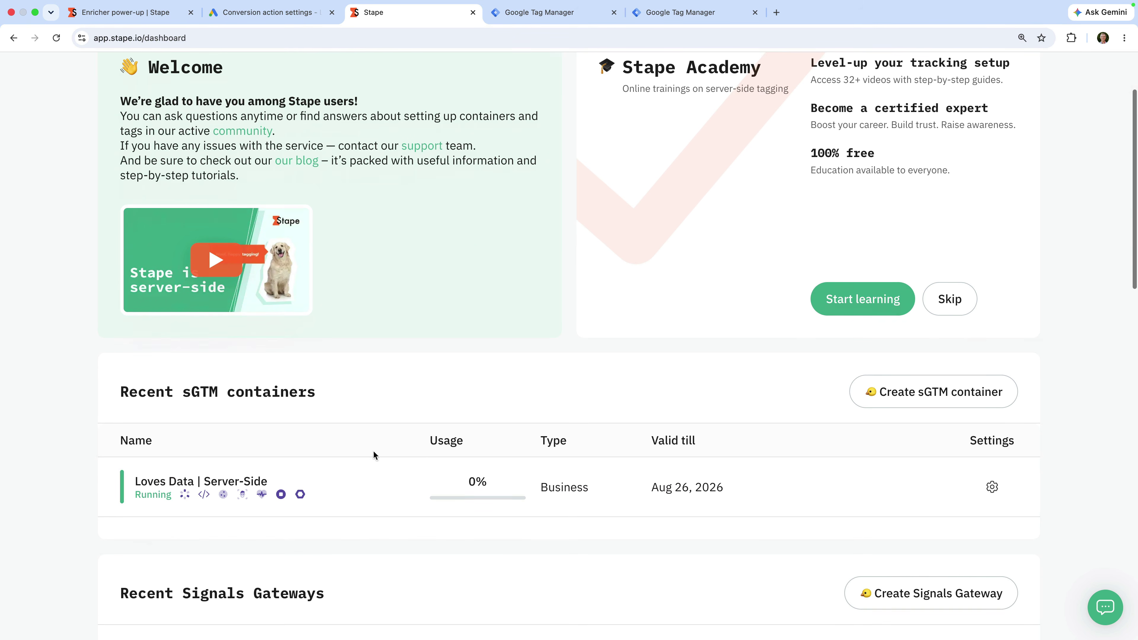
left_click(338, 497)
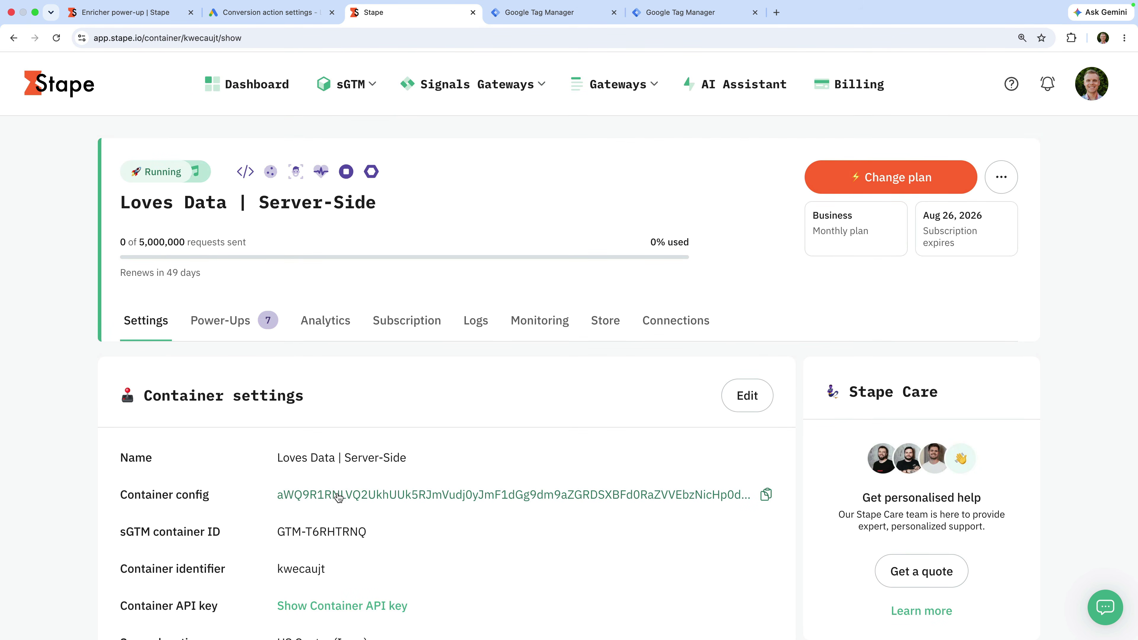
left_click(229, 334)
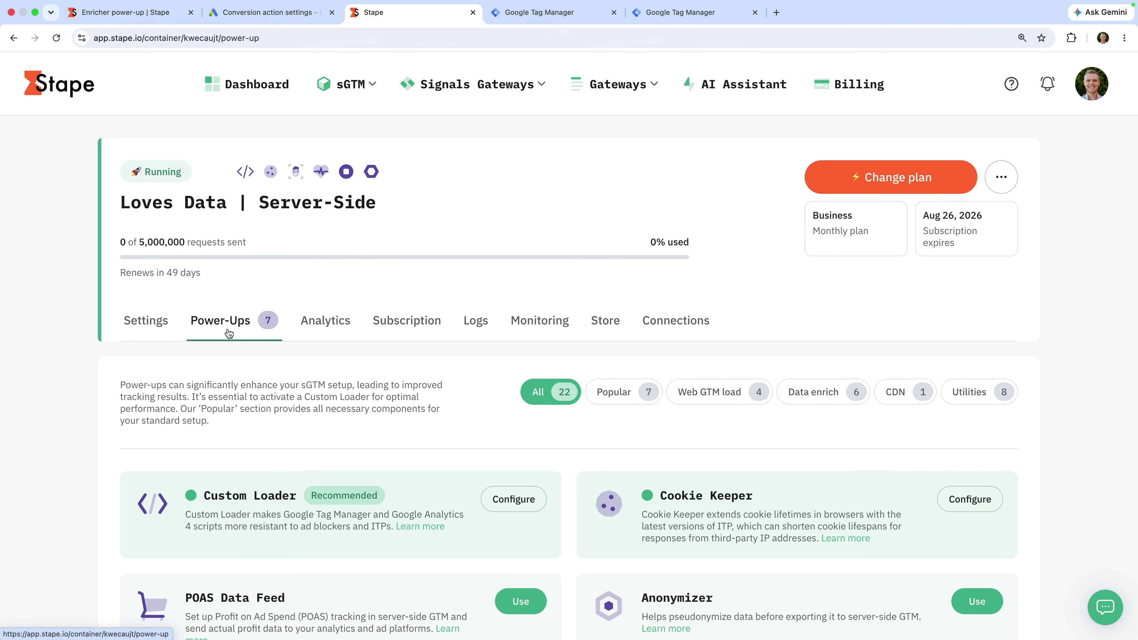
Step: Select Use on the Enricher power-up and switch it on
scroll(386, 424, "down", 3)
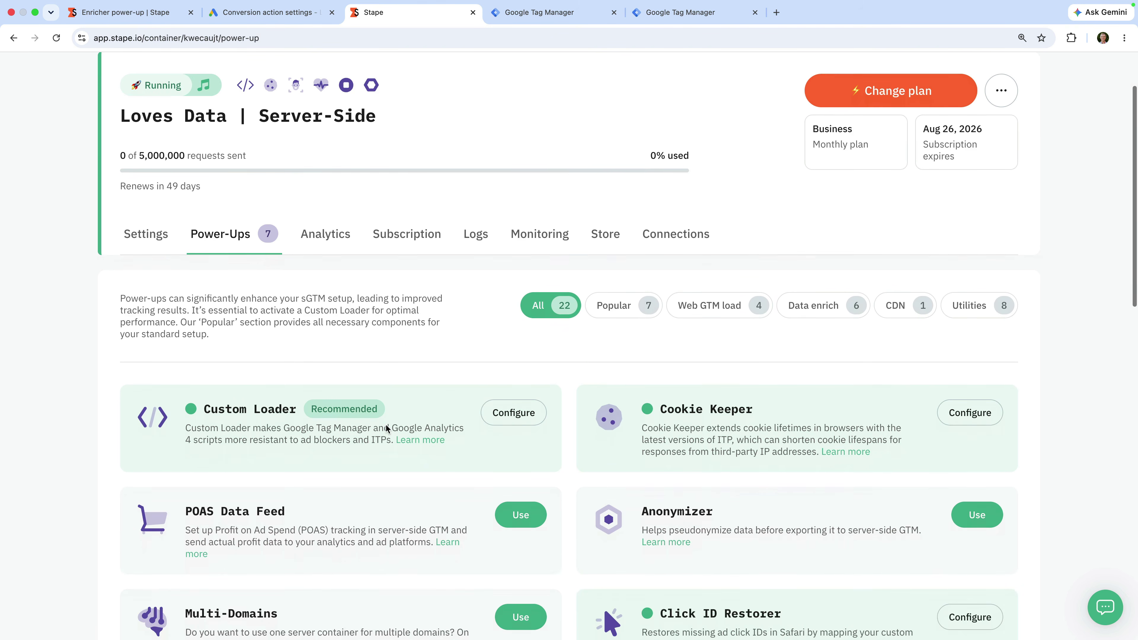
scroll(386, 428, "down", 10)
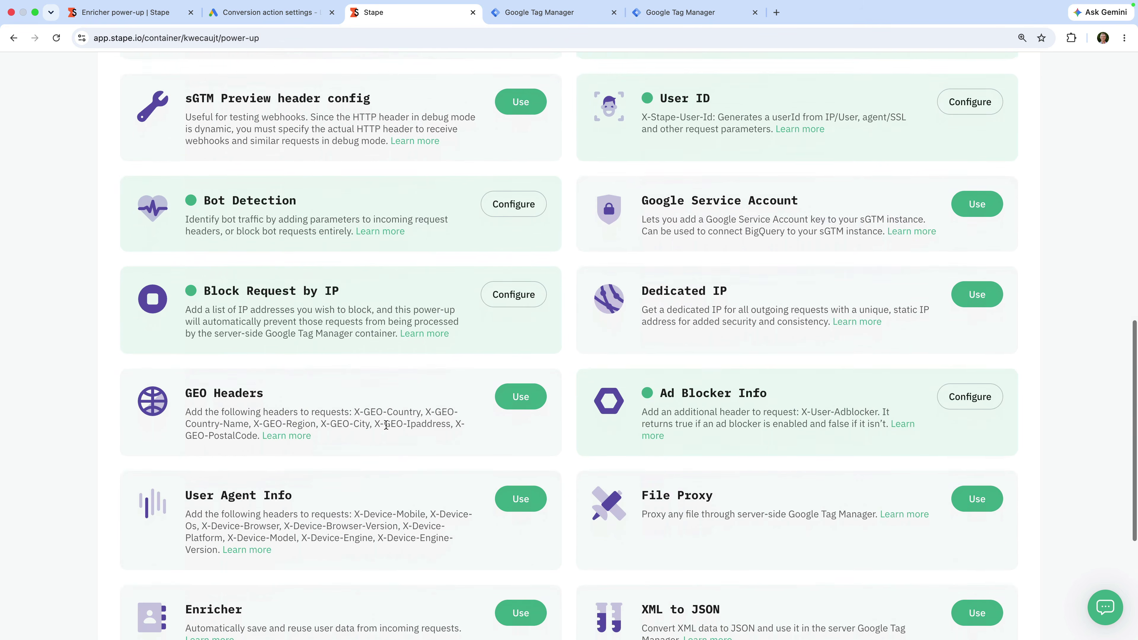
scroll(385, 424, "down", 5)
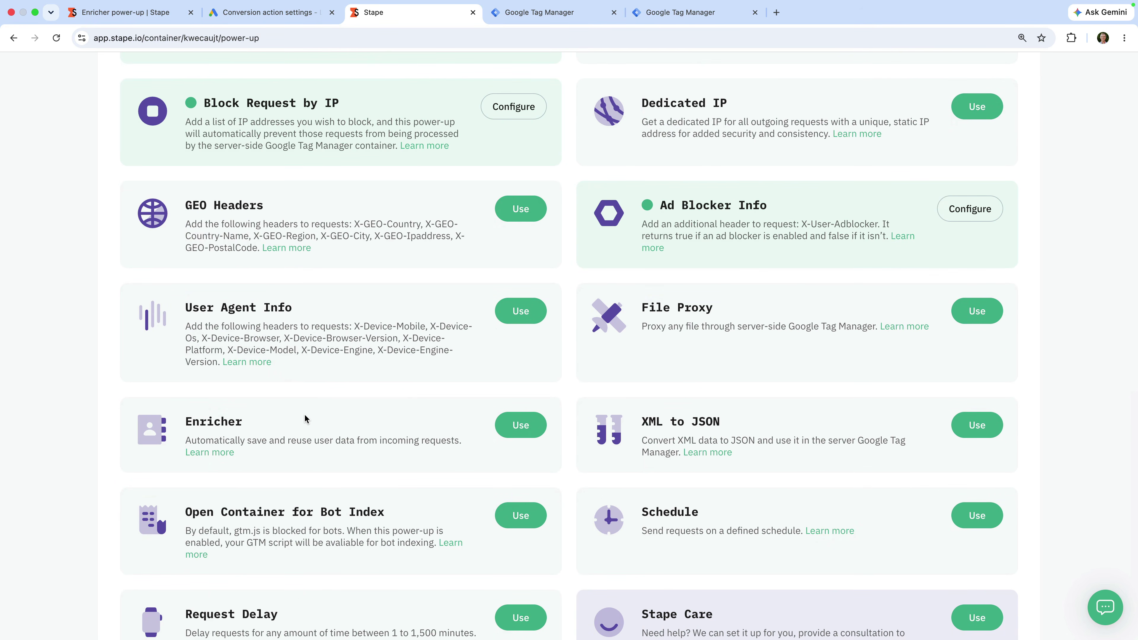
left_click(520, 427)
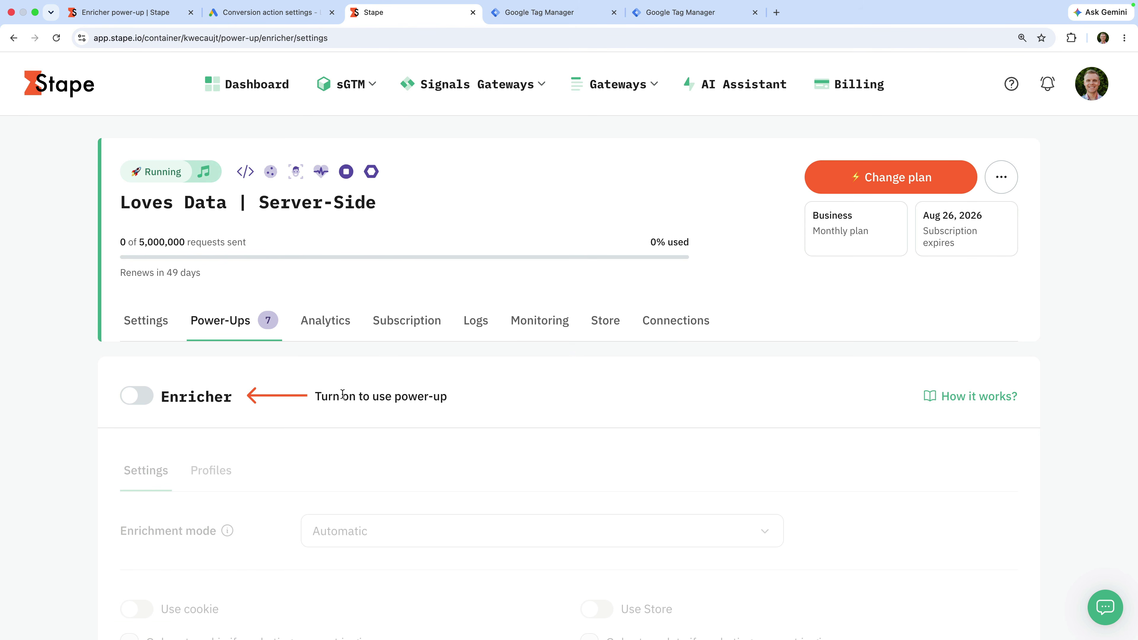
left_click(137, 396)
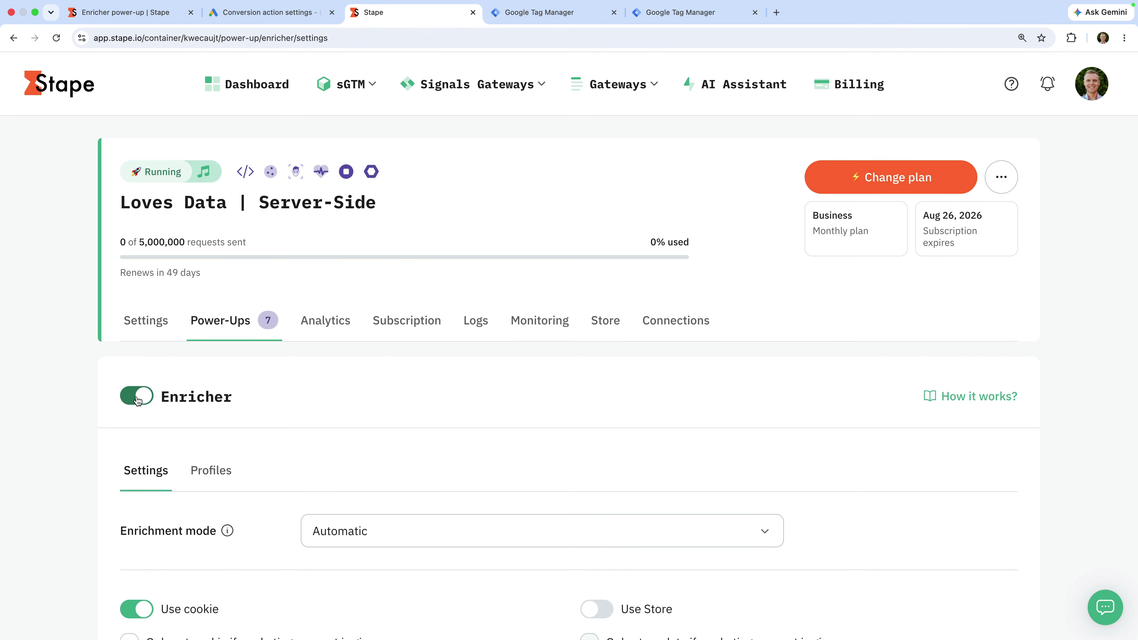
Step: Keep Enricher's enrichment mode set to Automatic from the dropdown
scroll(354, 429, "down", 8)
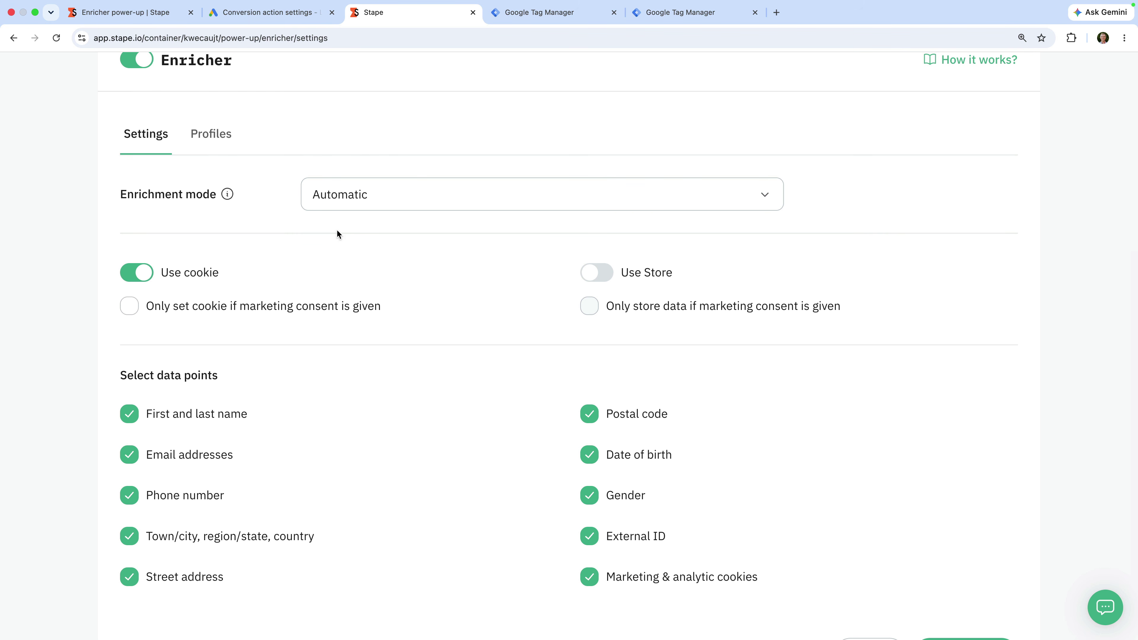
left_click(334, 208)
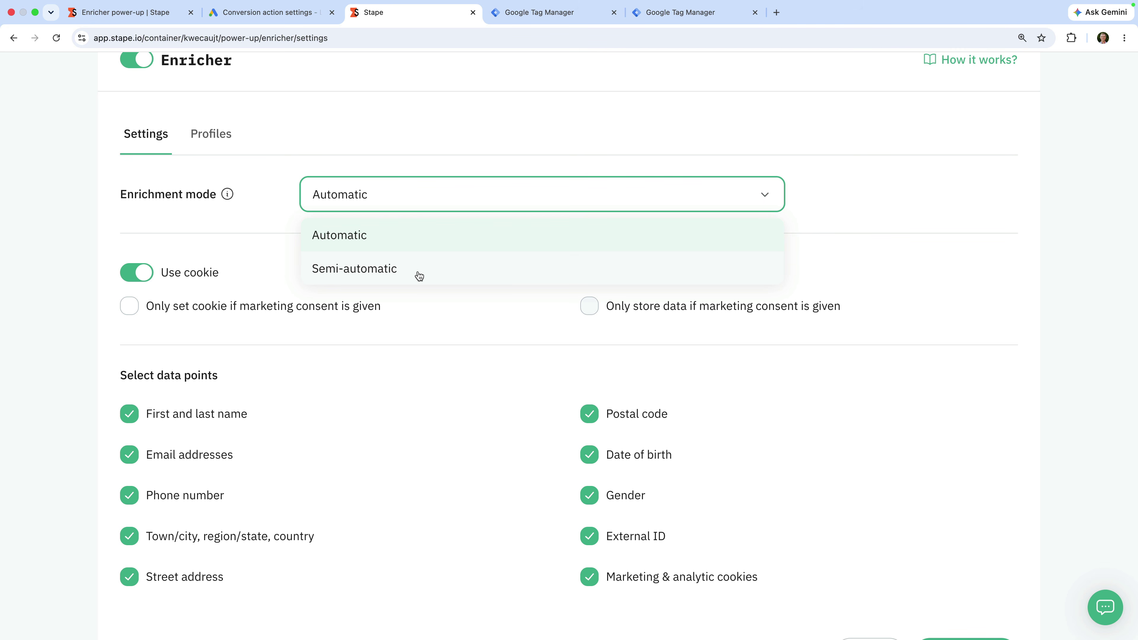
left_click(389, 238)
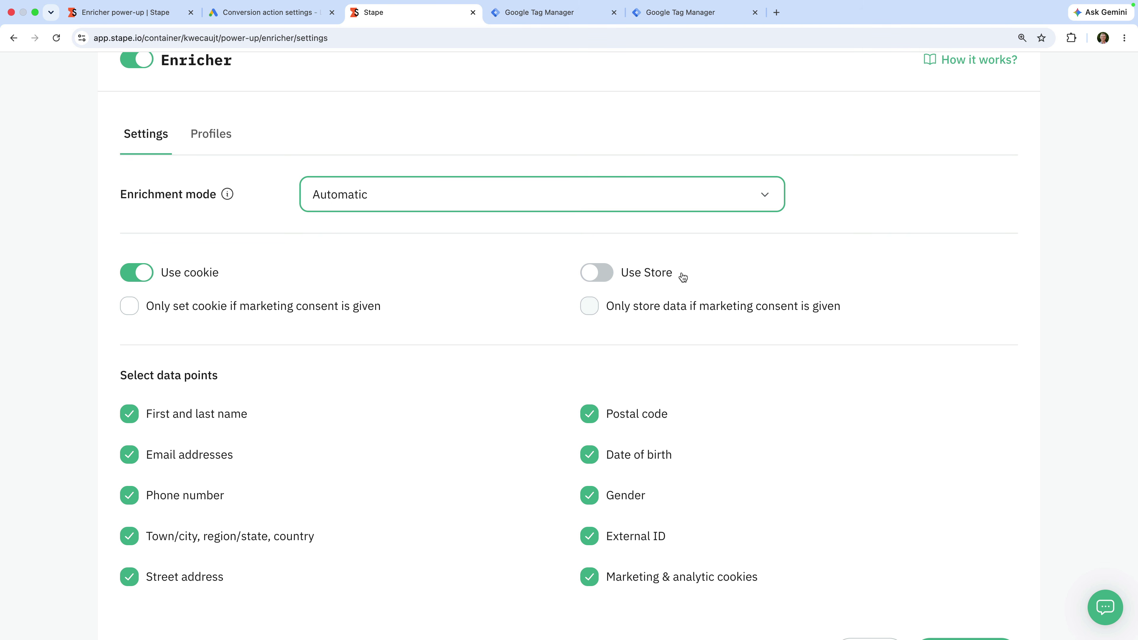
Step: Turn on Store, restrict cookie and Store data to marketing consent, and untick Date of birth
left_click(602, 278)
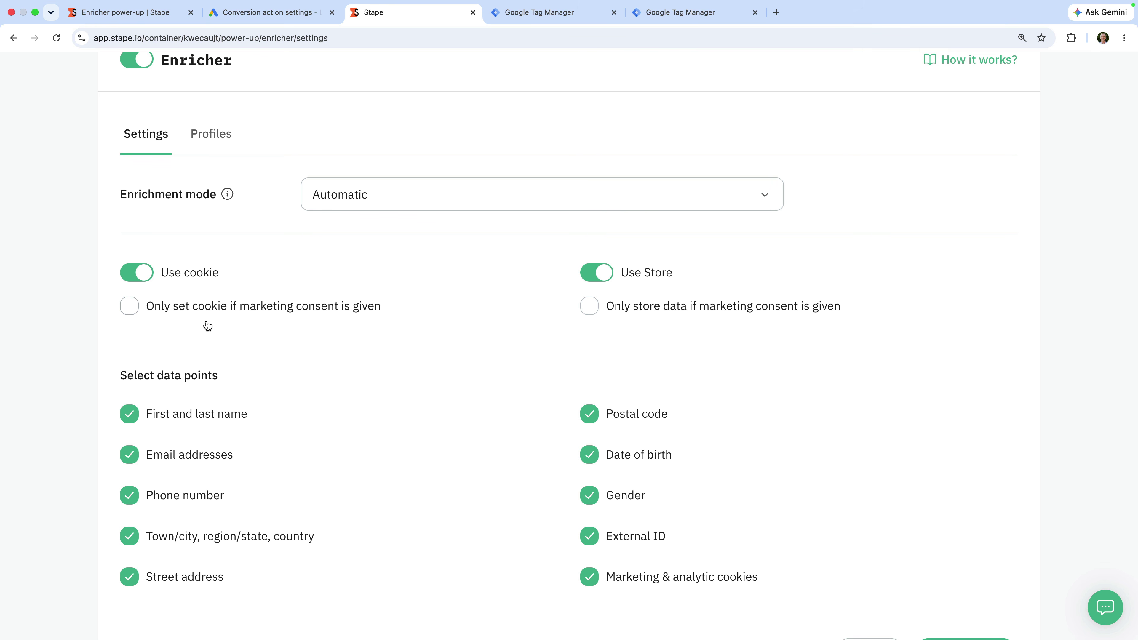
left_click(131, 309)
left_click(589, 307)
scroll(533, 328, "down", 3)
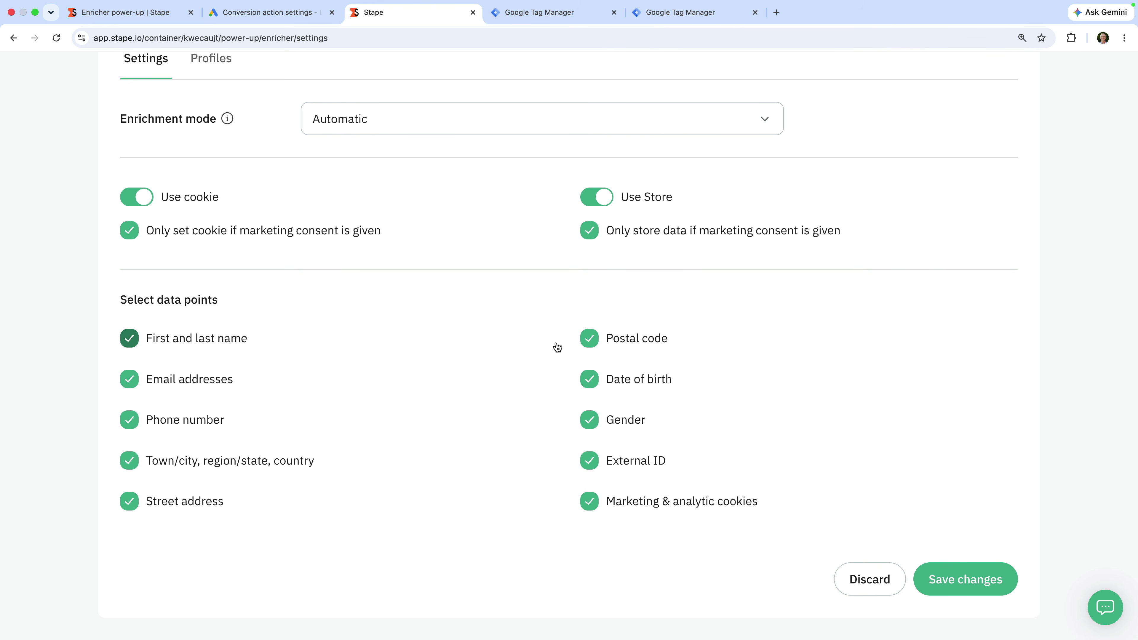
left_click(589, 379)
Step: Untick Gender and External ID, then save the Enricher settings
left_click(590, 423)
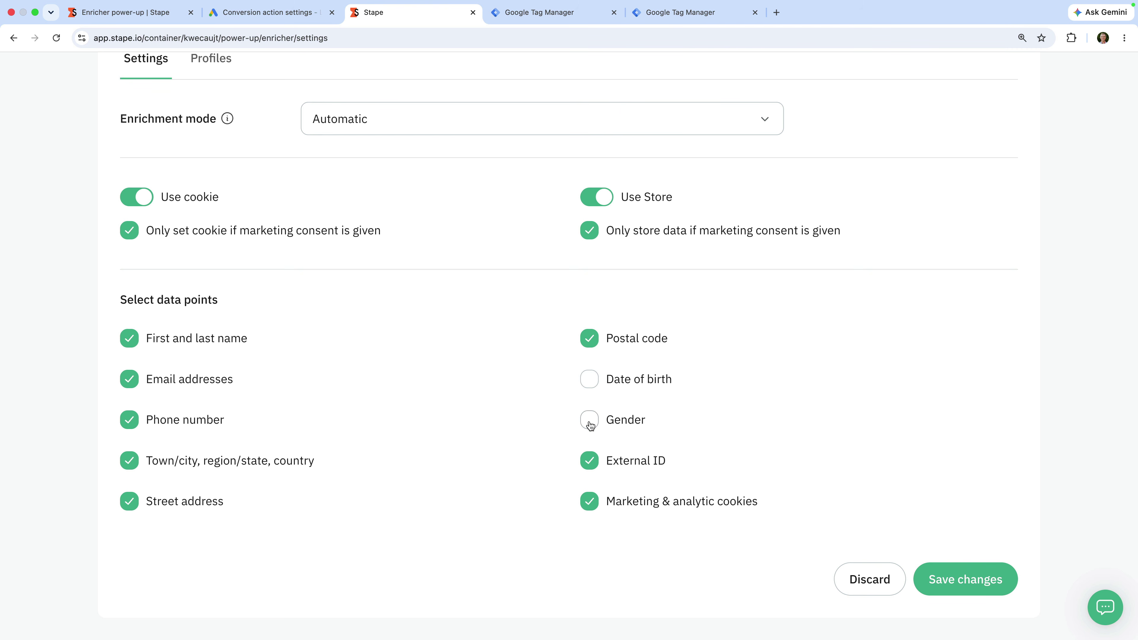
left_click(590, 462)
left_click(932, 571)
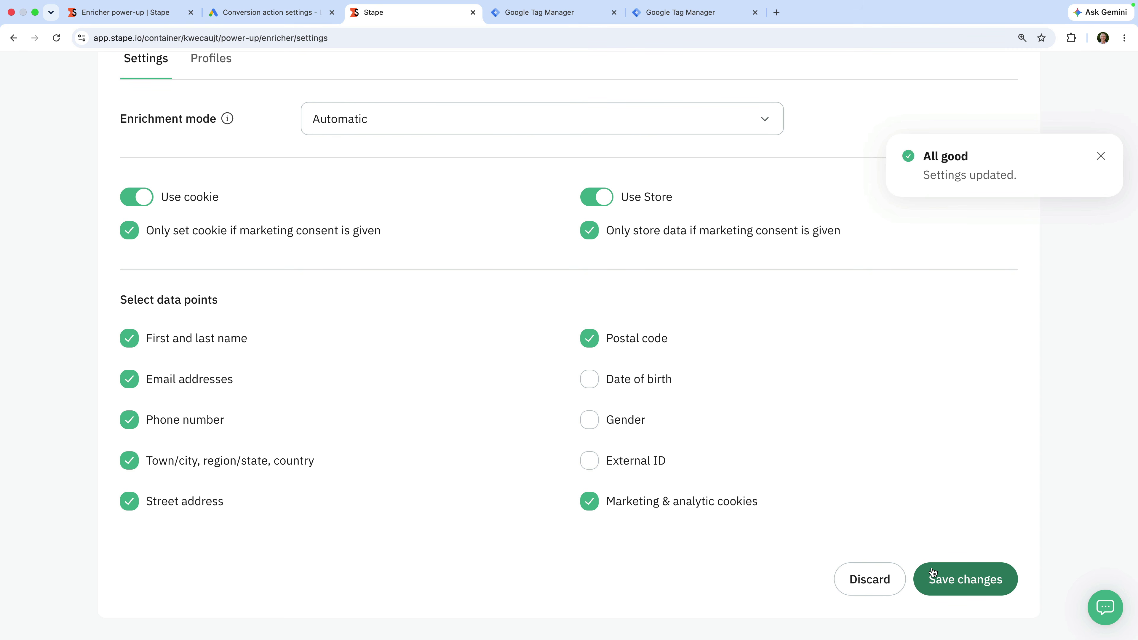
scroll(933, 573, "up", 9)
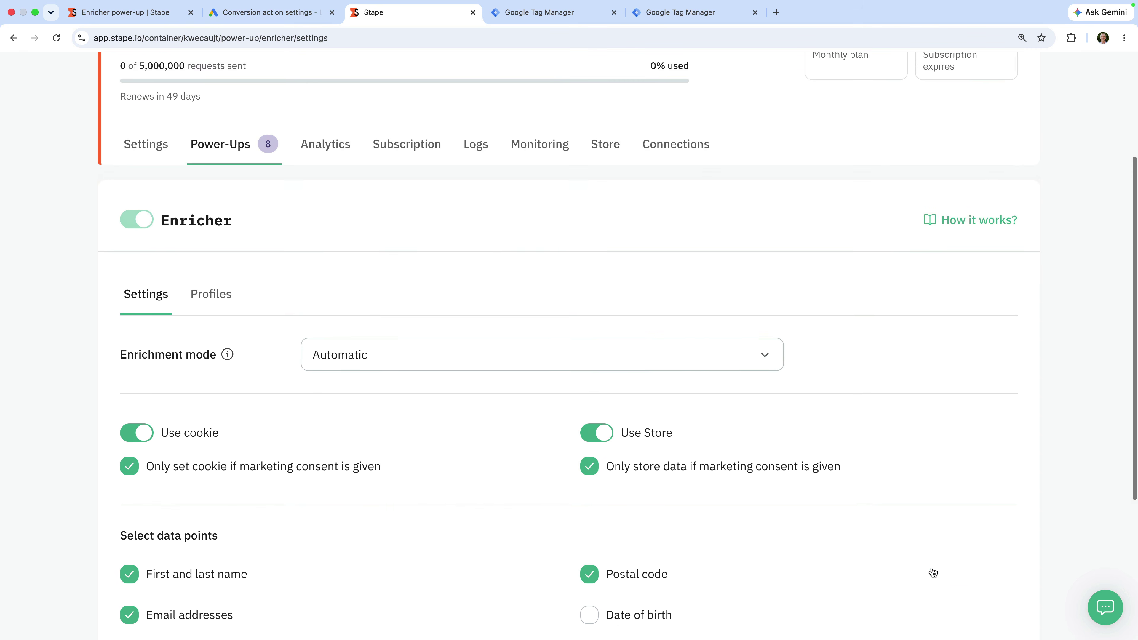
Step: Activate Store for the container, then return to the Loves Data | Web GTM workspace
scroll(931, 567, "up", 1)
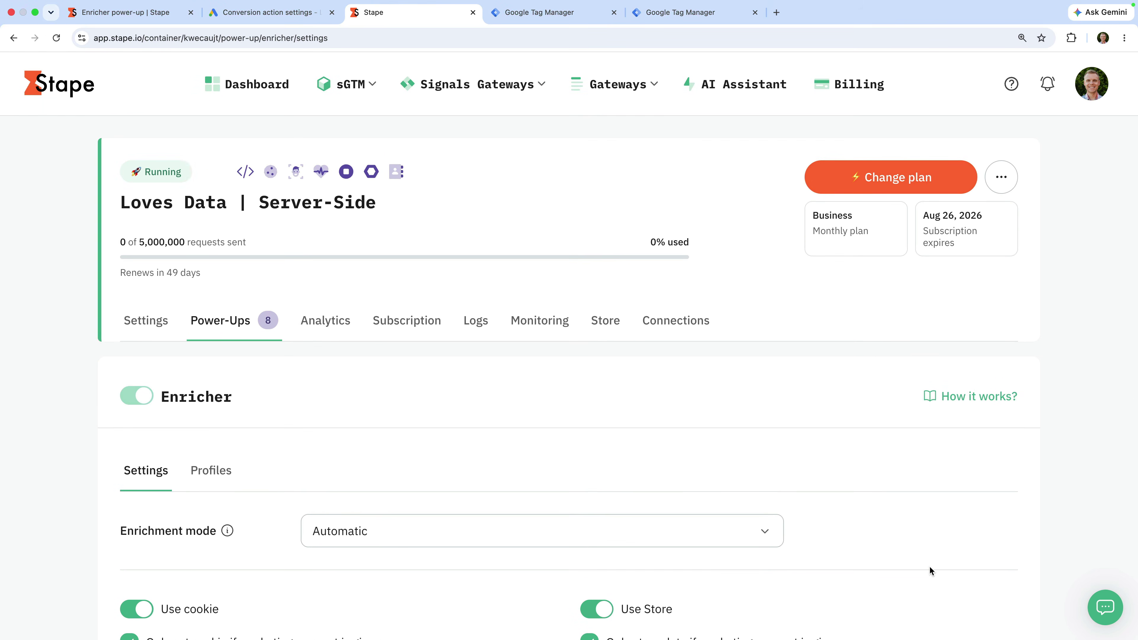
left_click(608, 332)
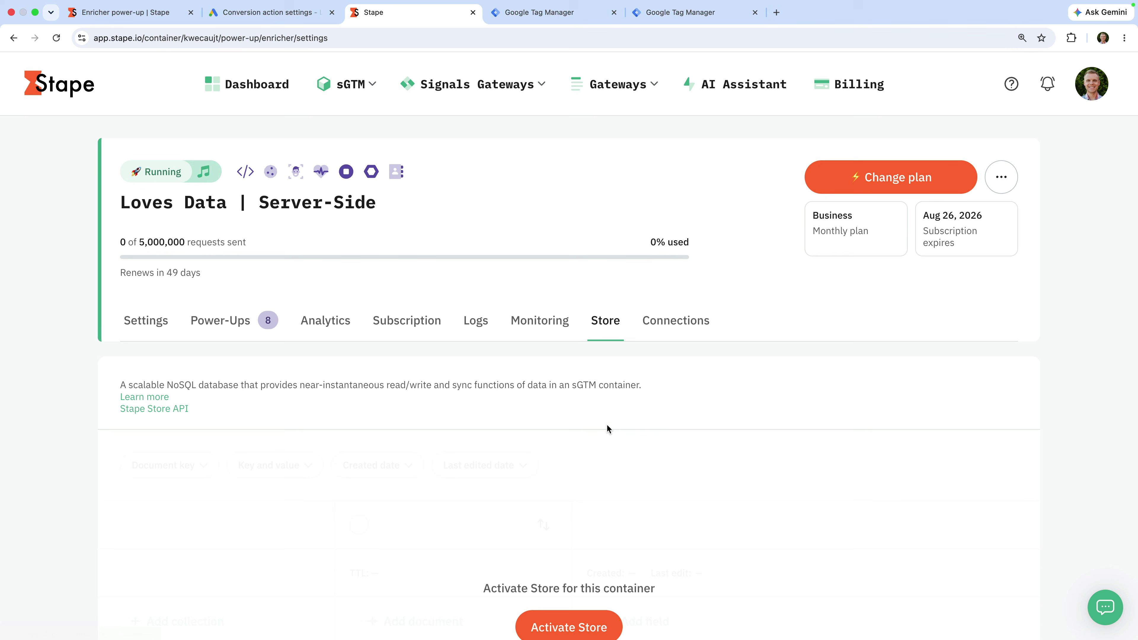
left_click(586, 621)
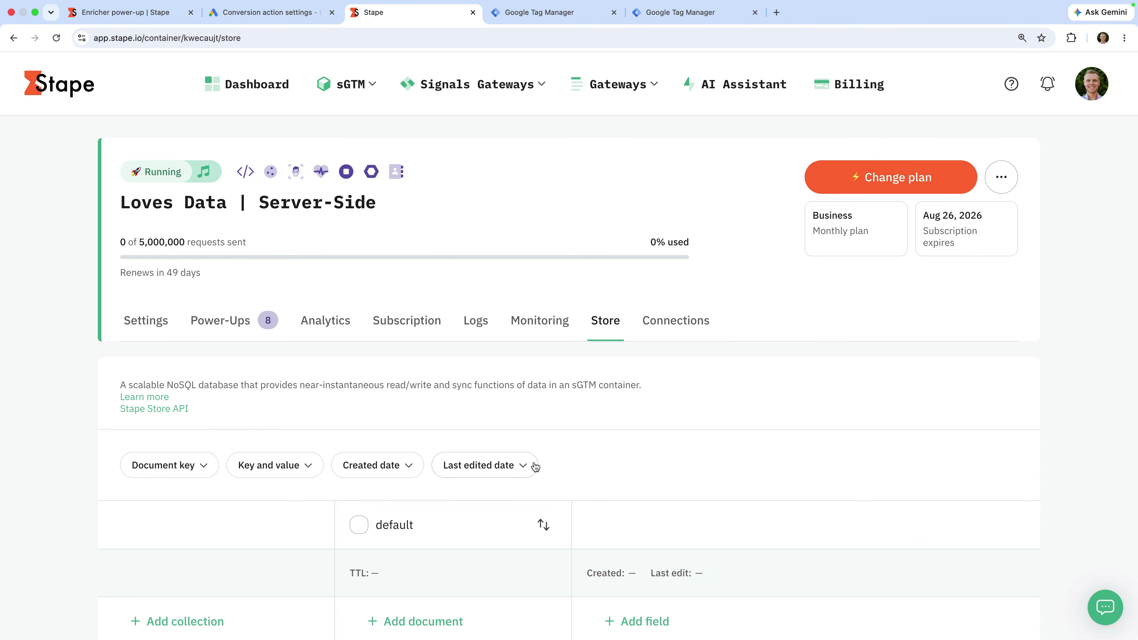
left_click(541, 18)
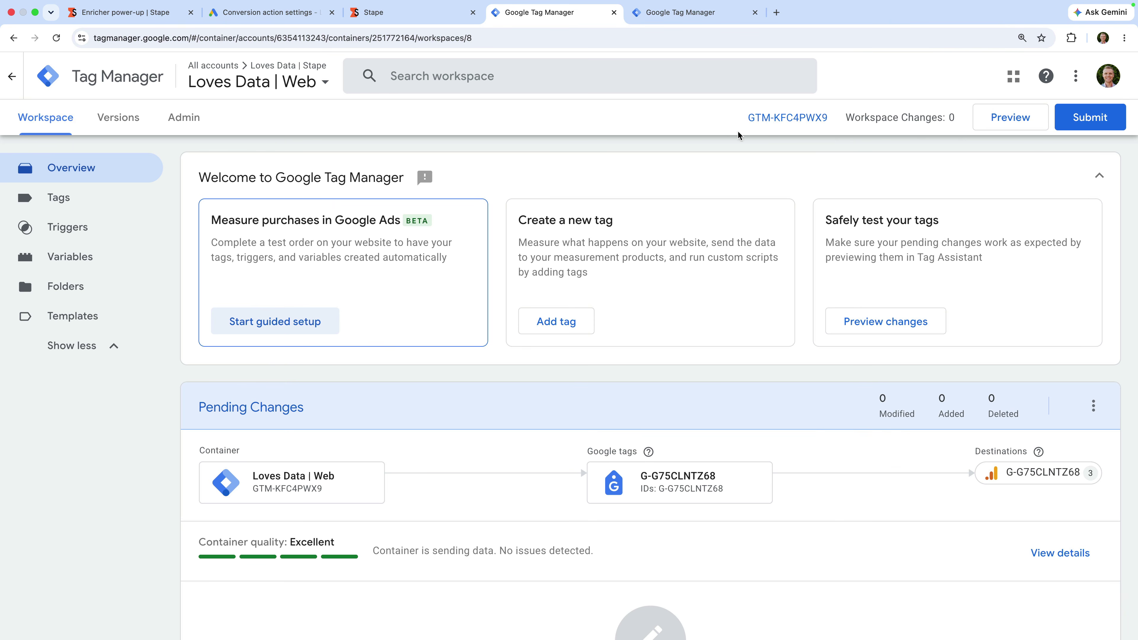
left_click(992, 124)
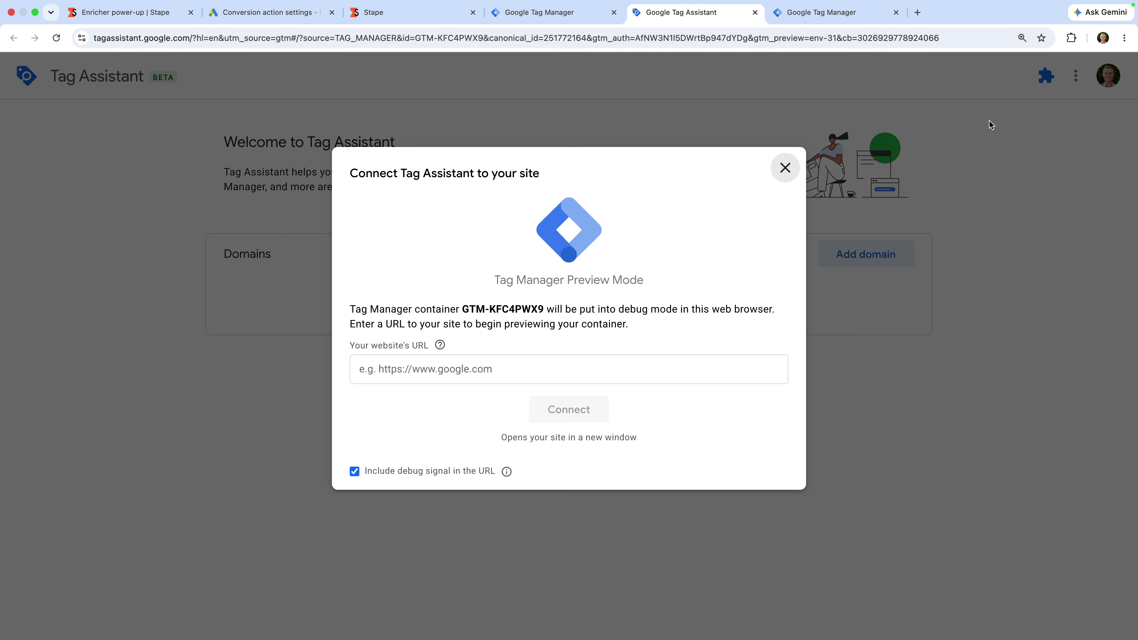
left_click(541, 364)
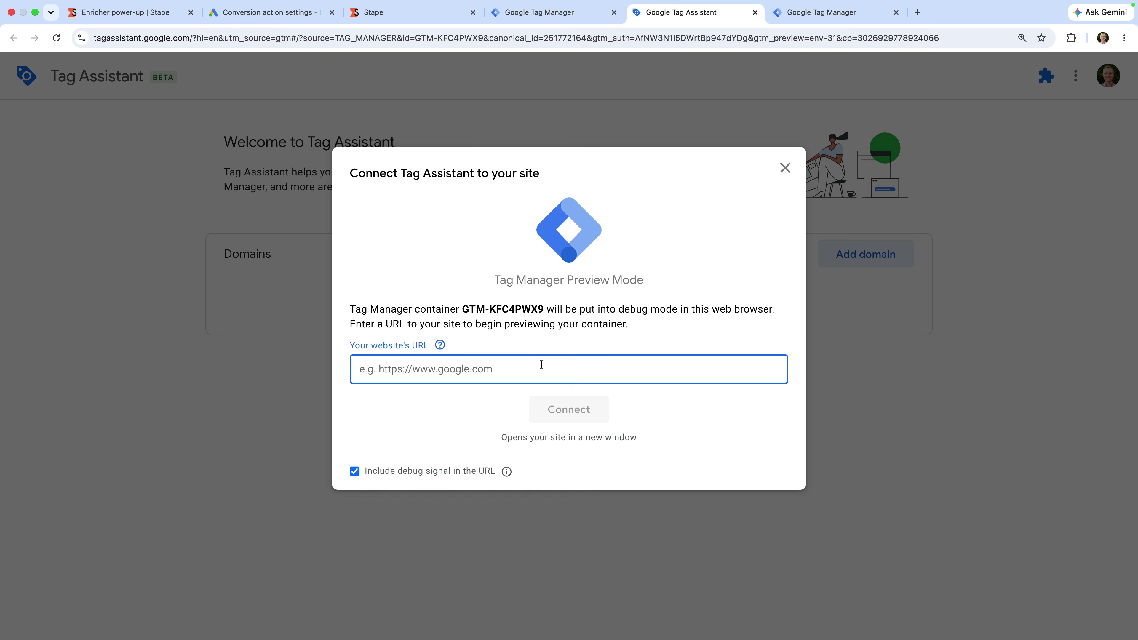
type("https://demo.lovesdata-test.com/")
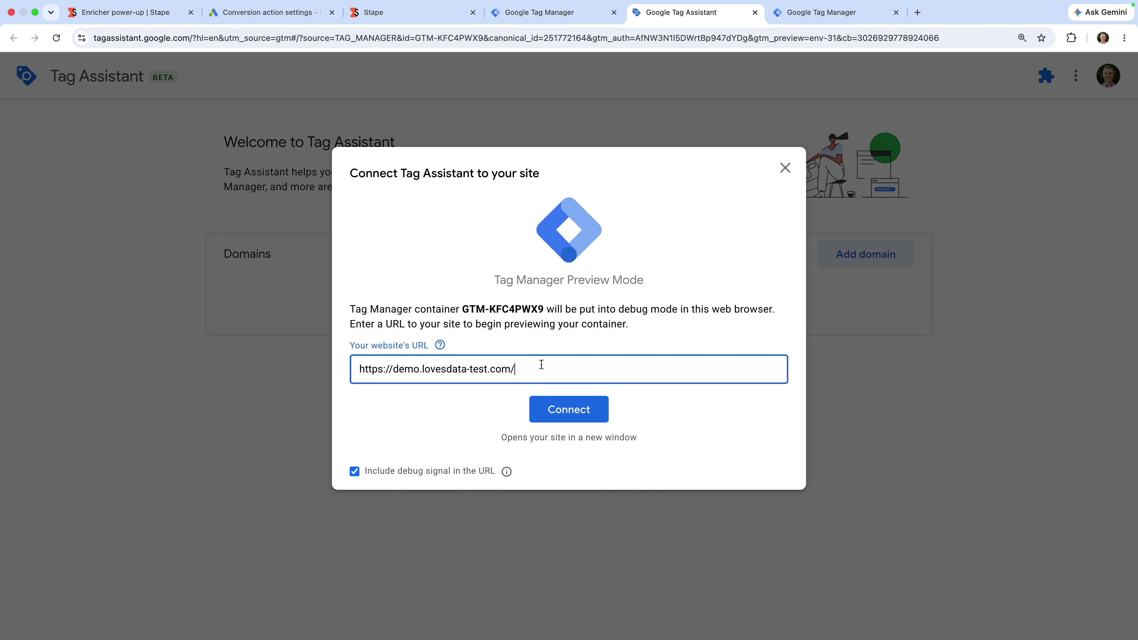
left_click(590, 409)
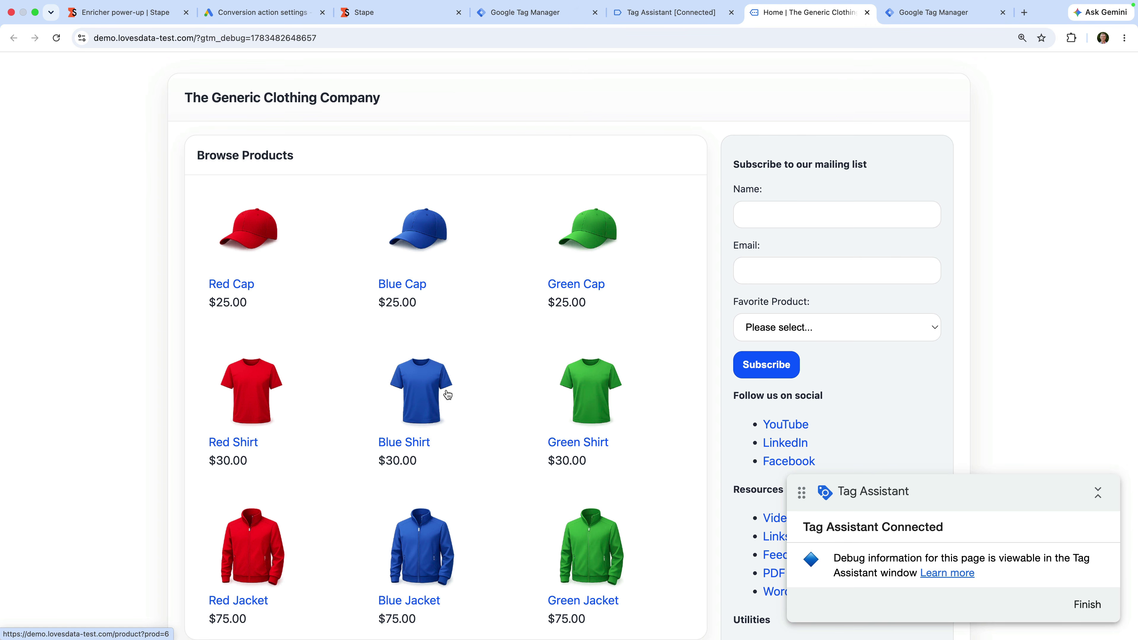
Step: Add the Blue Shirt to the cart and proceed to checkout
left_click(416, 395)
scroll(415, 397, "down", 3)
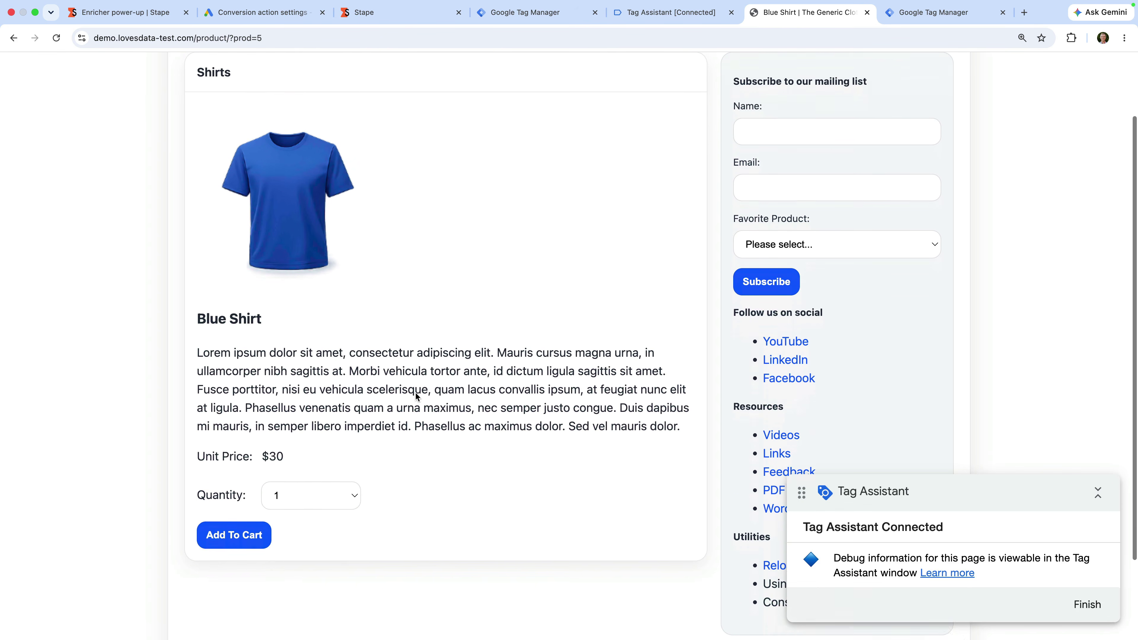
left_click(249, 510)
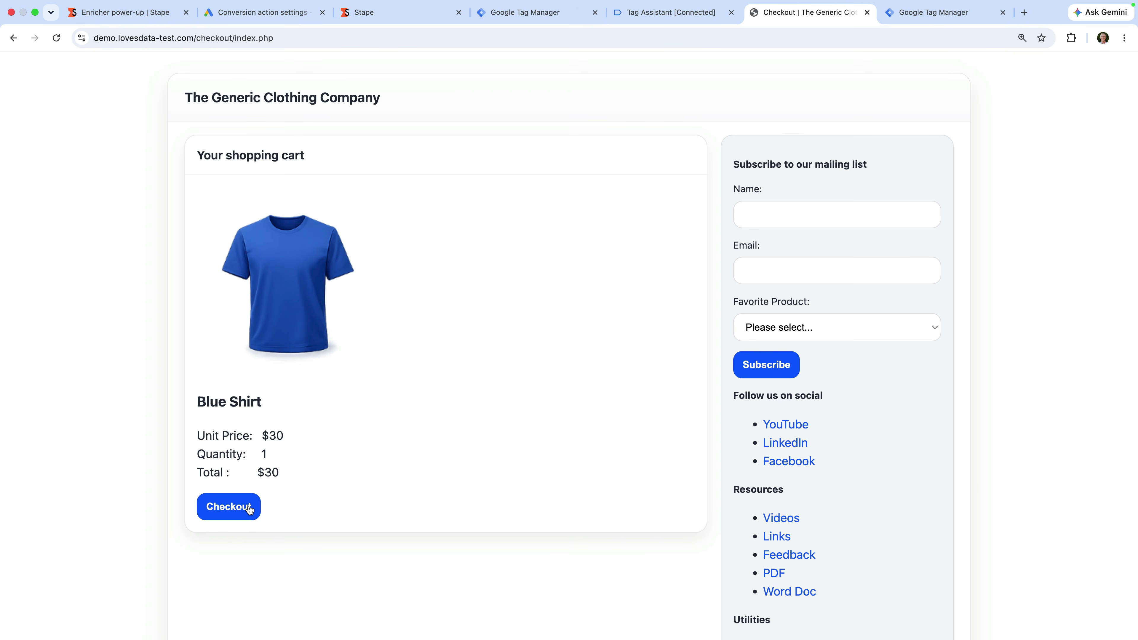
left_click(250, 510)
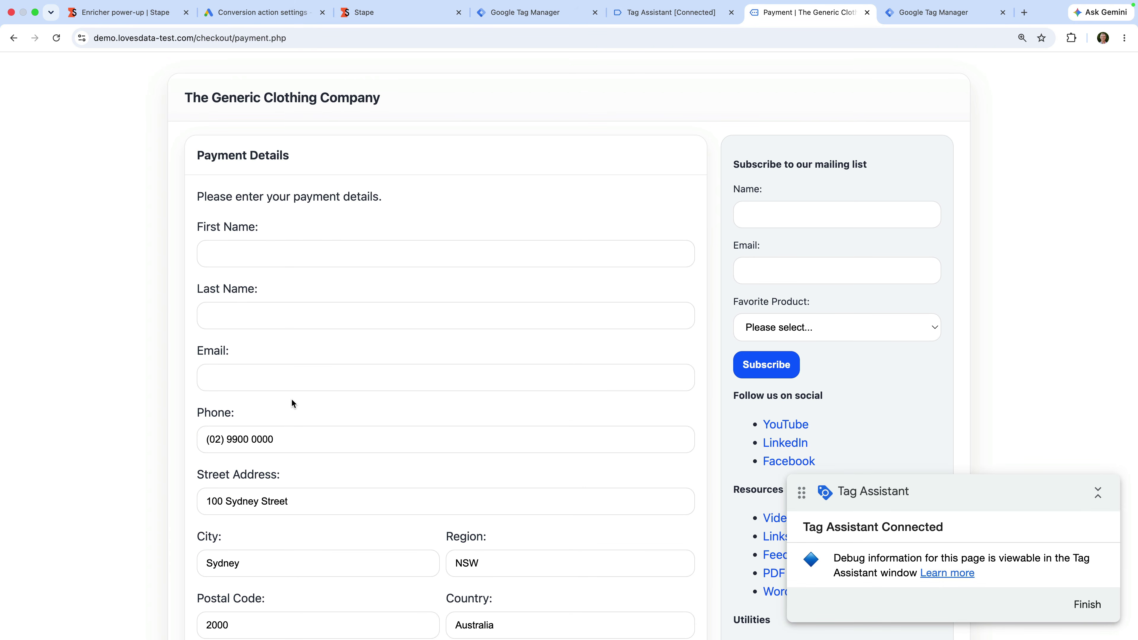
Step: Enter the buyer's first name, last name and email, confirm the purchase, then return to Tag Assistant
left_click(342, 255)
type("Benjamin")
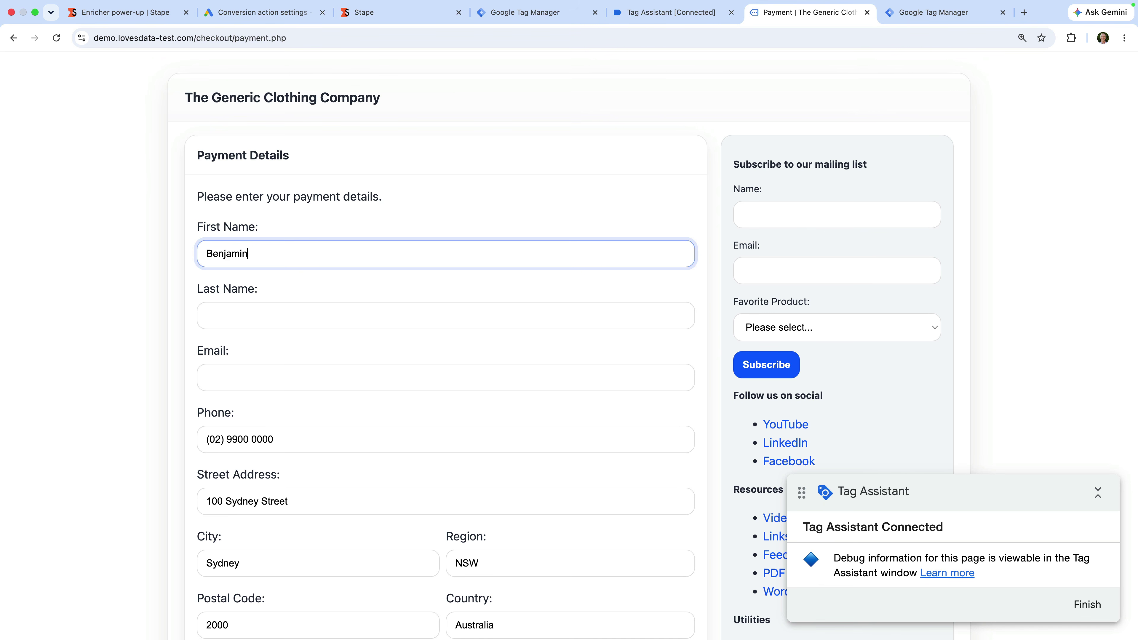
key("Tab")
type("Mangold")
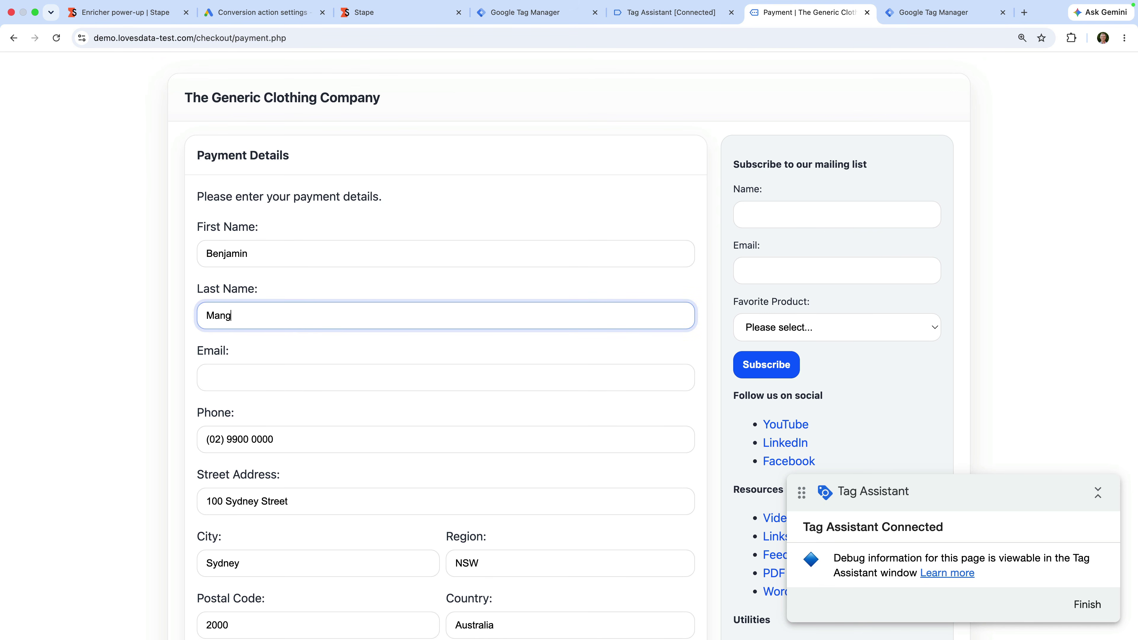
key("Tab")
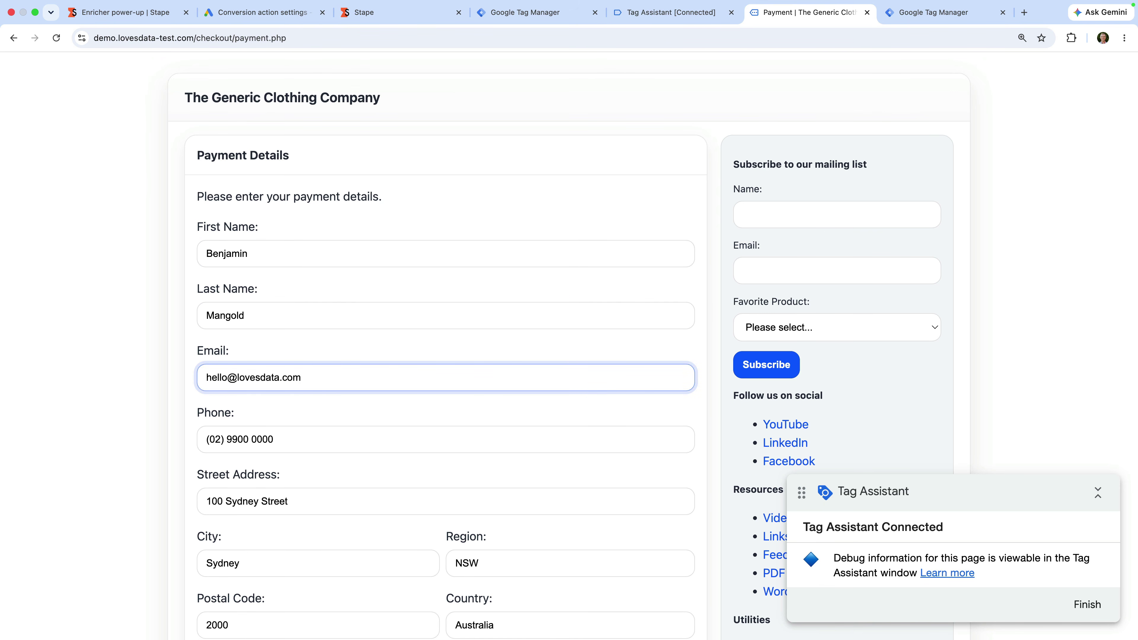
scroll(345, 368, "down", 7)
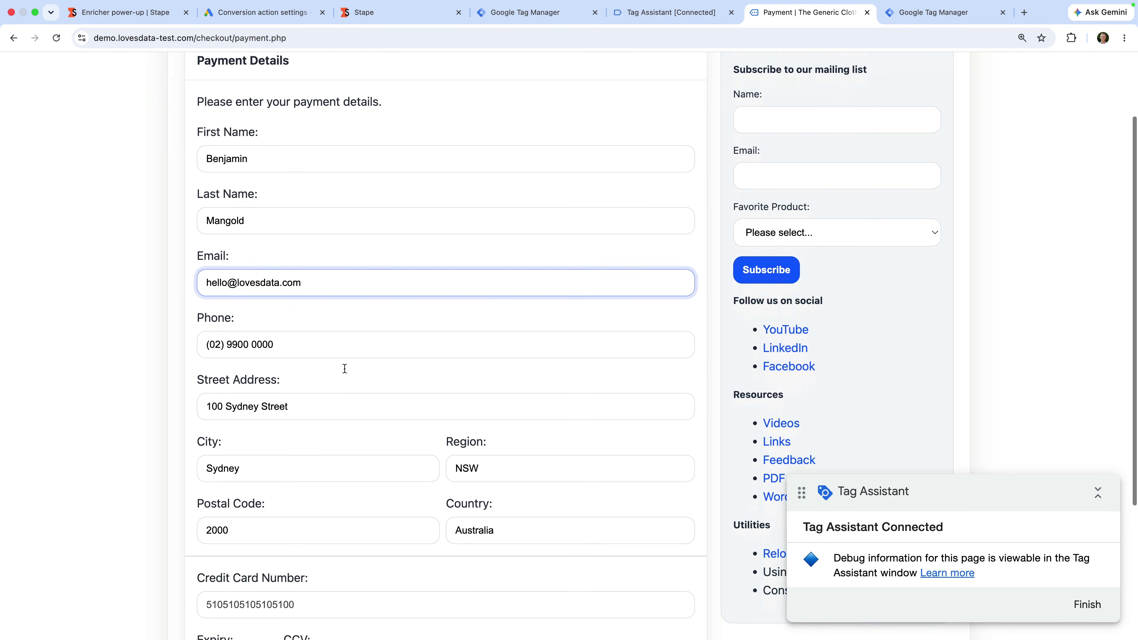
left_click(228, 505)
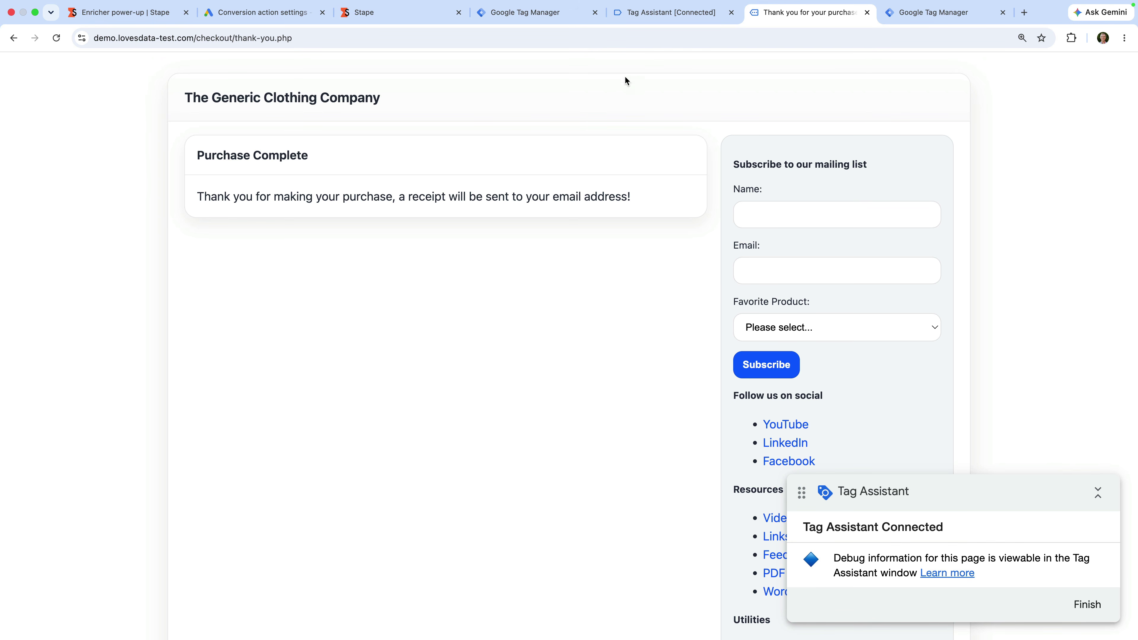
left_click(658, 14)
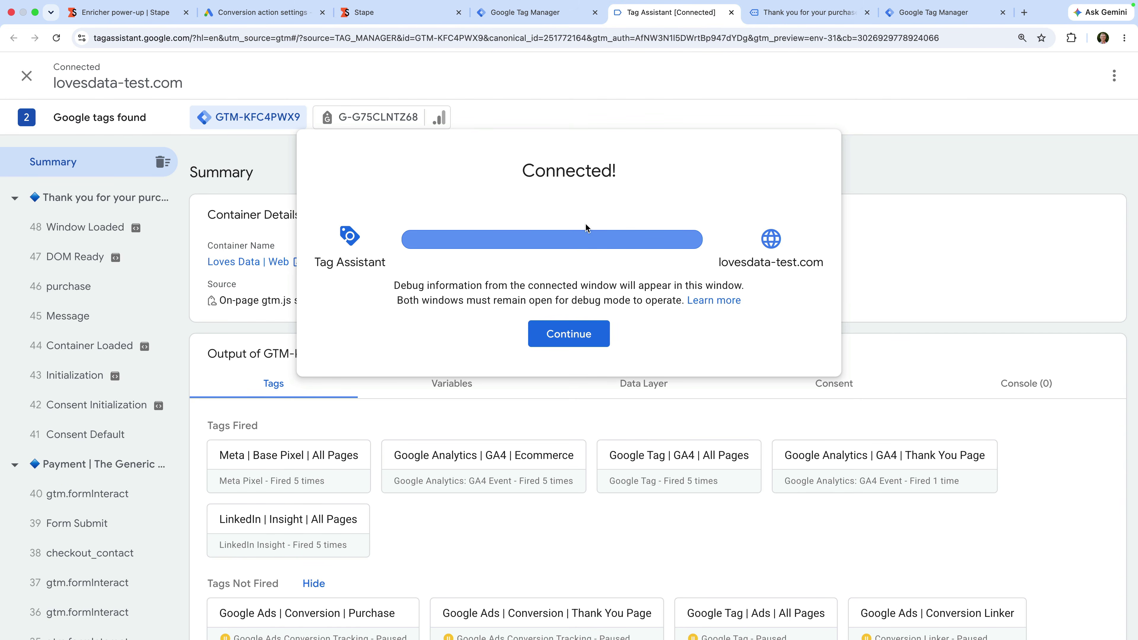
Step: Open event 39 Form Submit's Data Layer and highlight the user_data block with email, phone and address
left_click(561, 330)
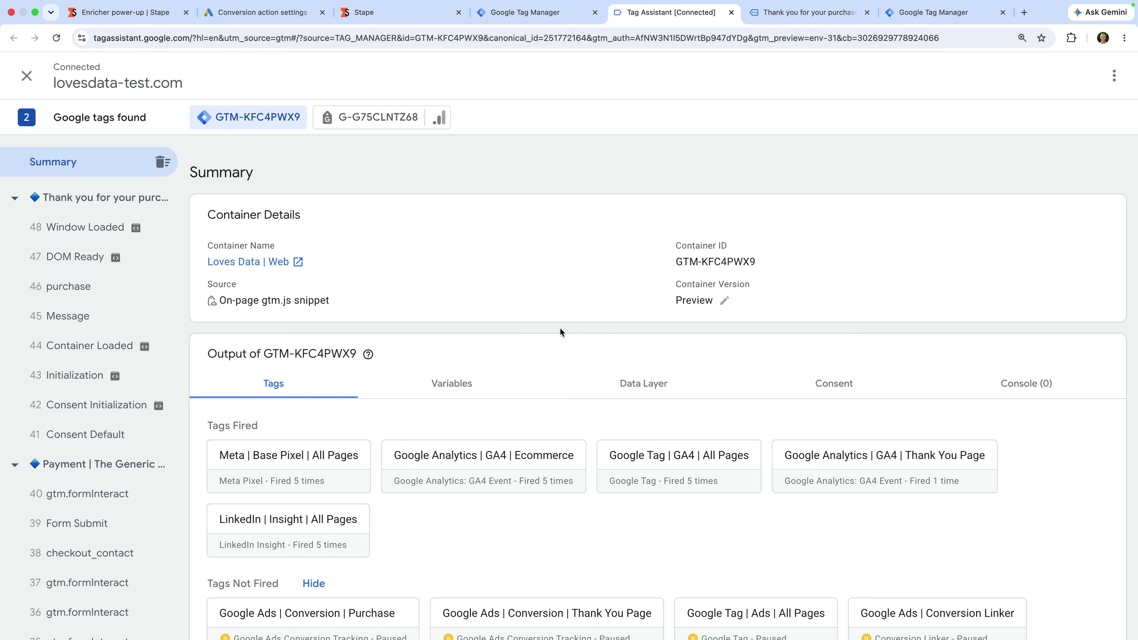
left_click(97, 524)
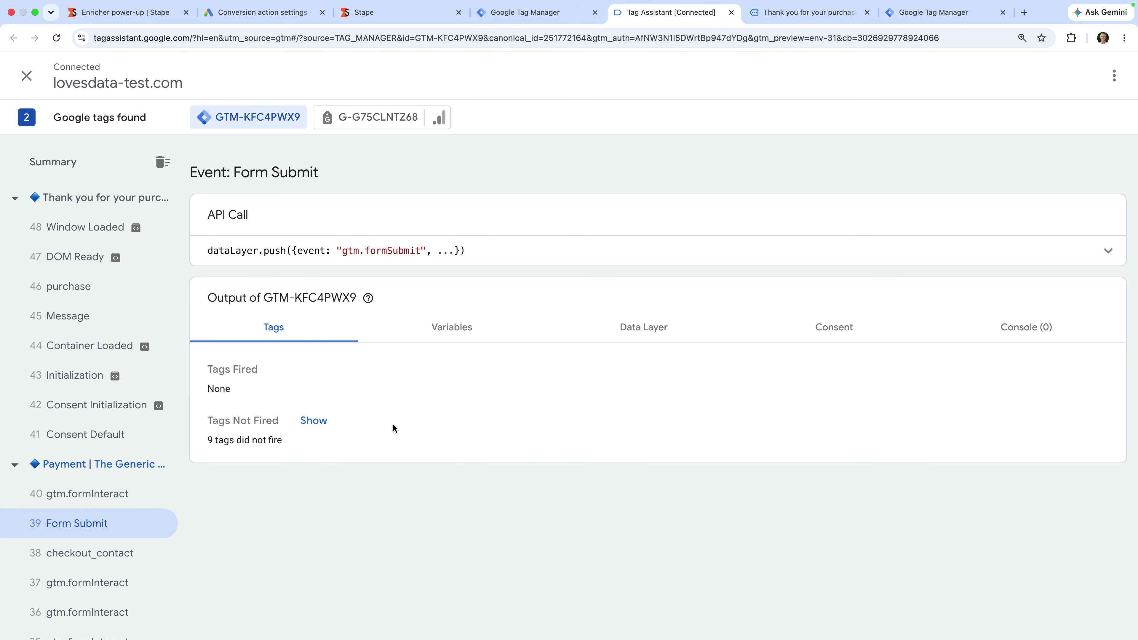
left_click(623, 334)
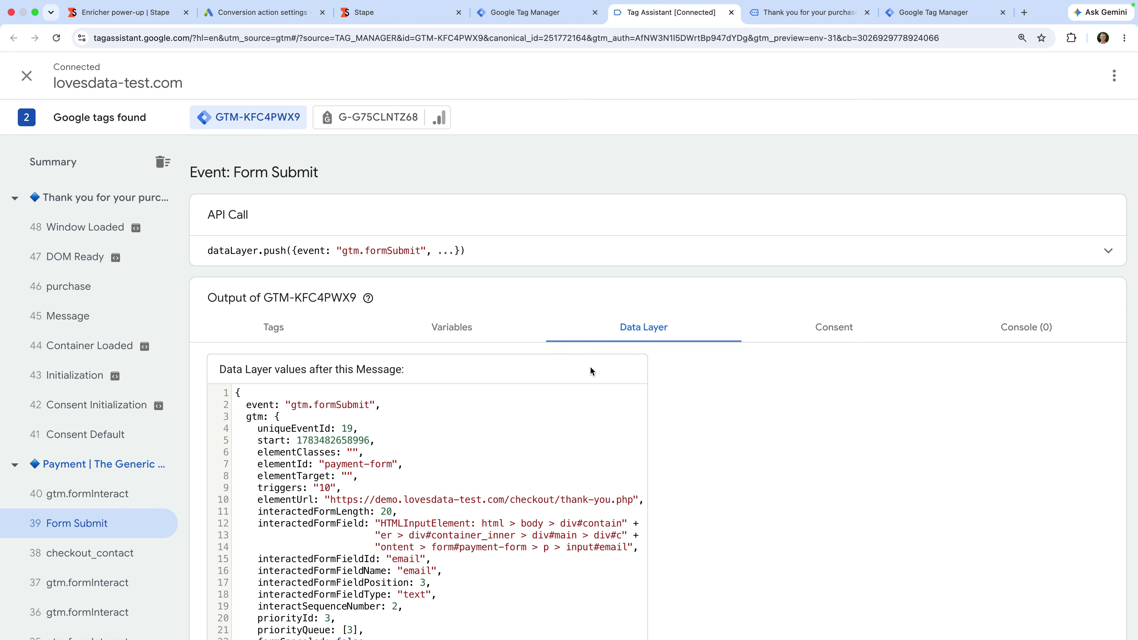
scroll(563, 412, "down", 3)
scroll(562, 412, "down", 18)
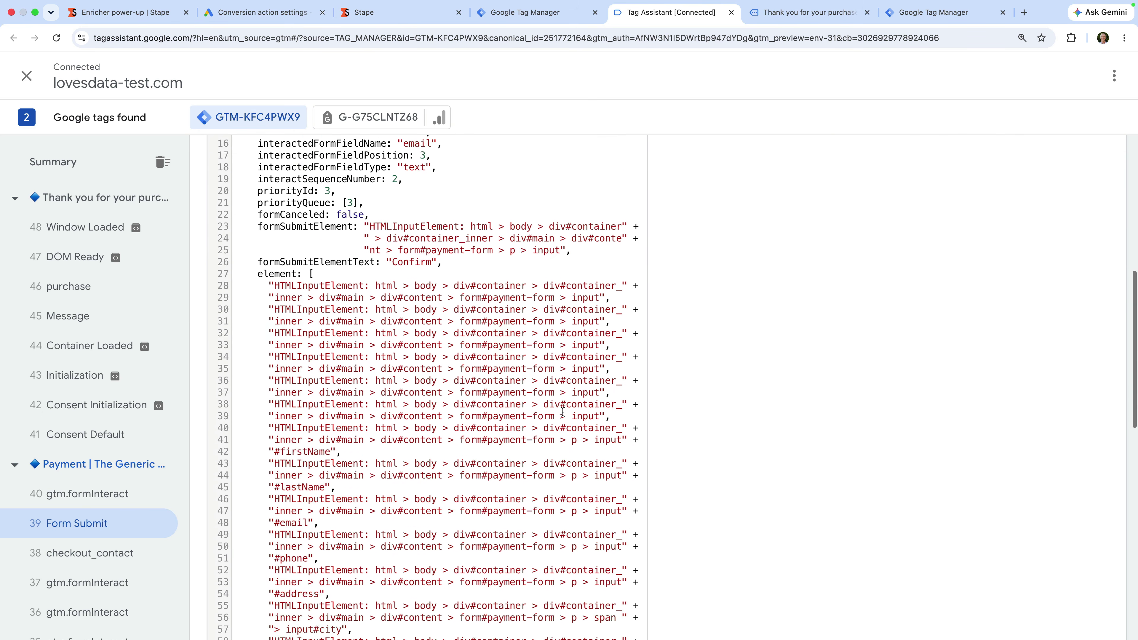
scroll(563, 412, "down", 7)
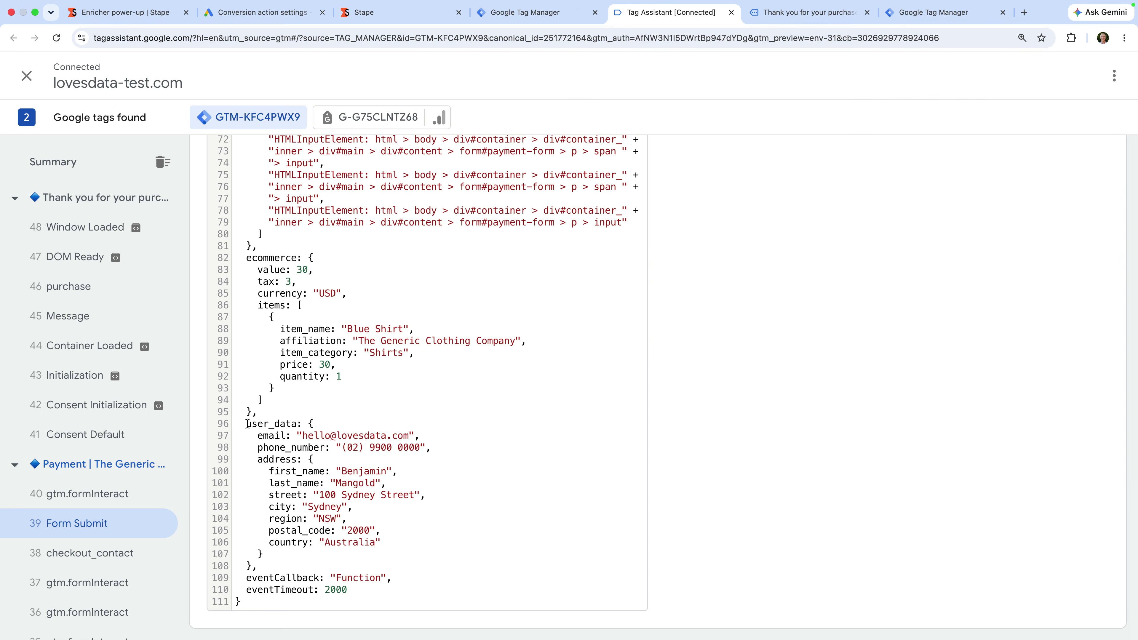
left_click_drag(245, 424, 360, 553)
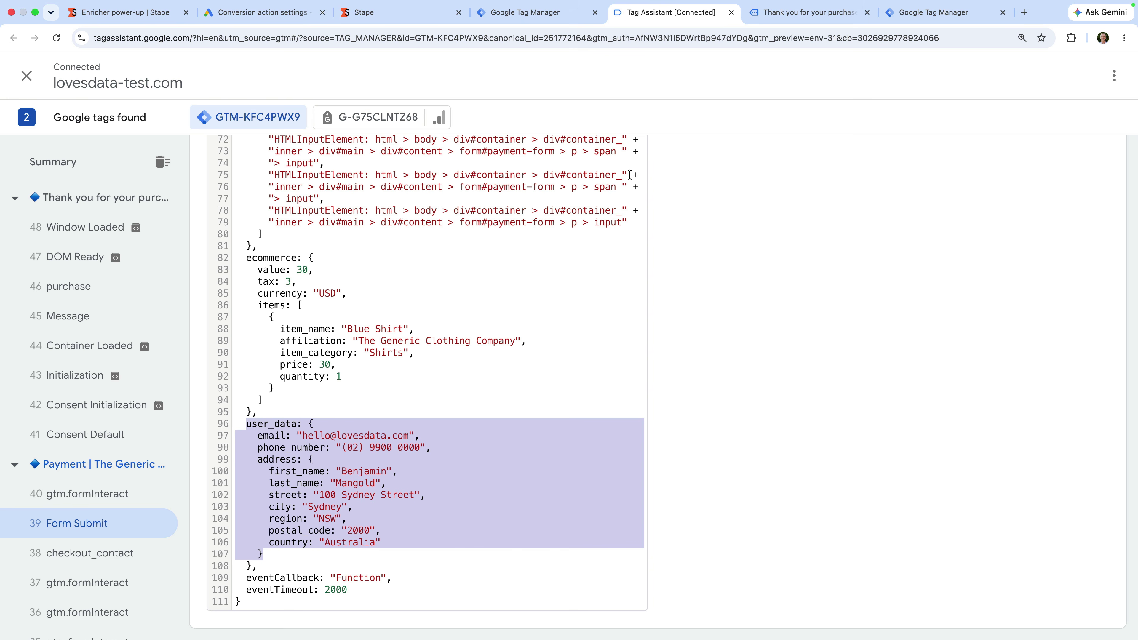
left_click(731, 12)
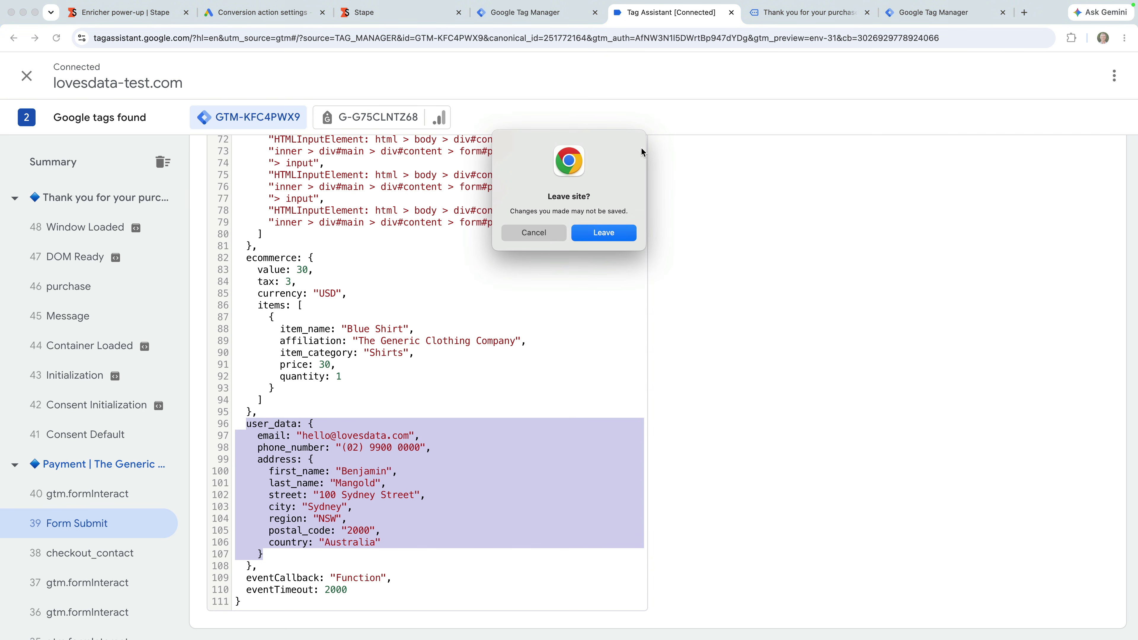
Step: Leave Tag Assistant, close the thank-you tab, and go to Variables in the Loves Data | Web container
left_click(600, 231)
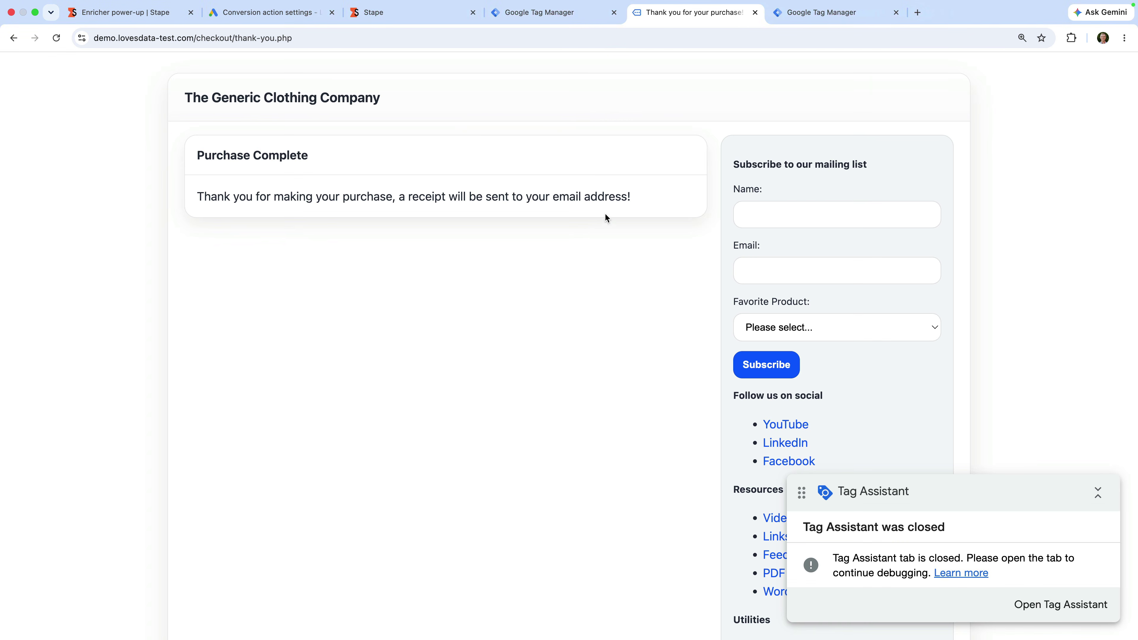
left_click(755, 13)
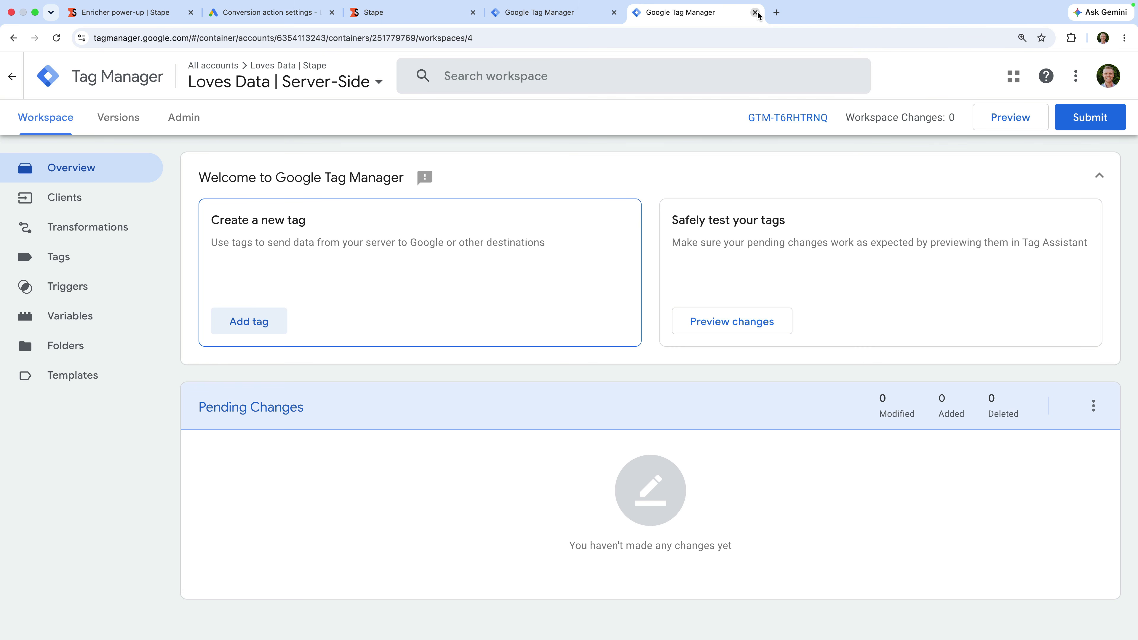
left_click(589, 18)
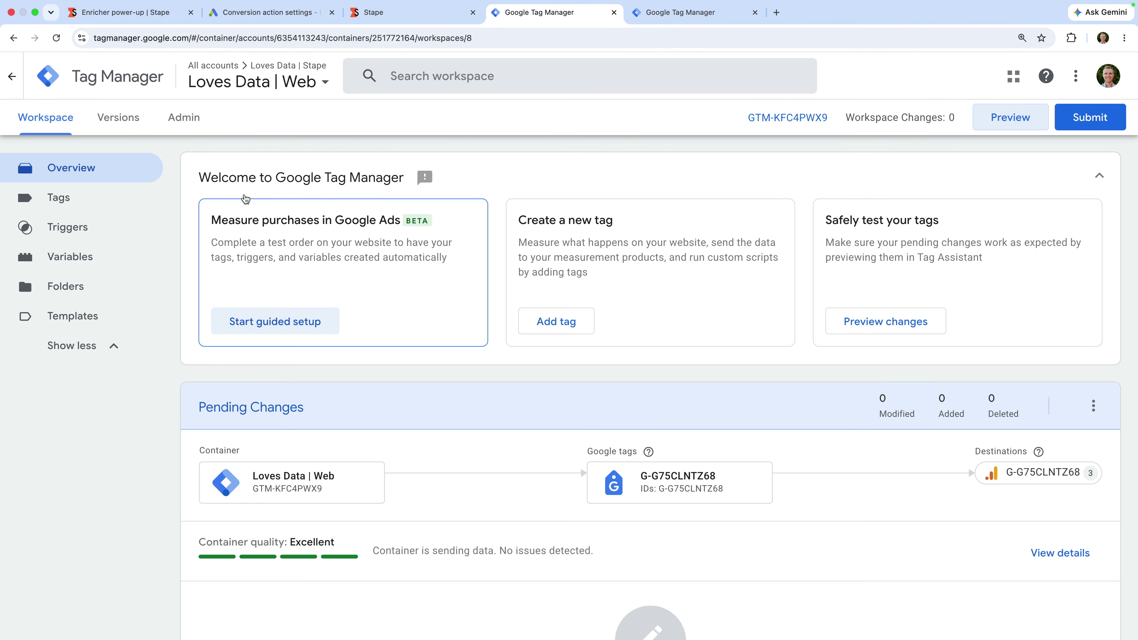
left_click(115, 264)
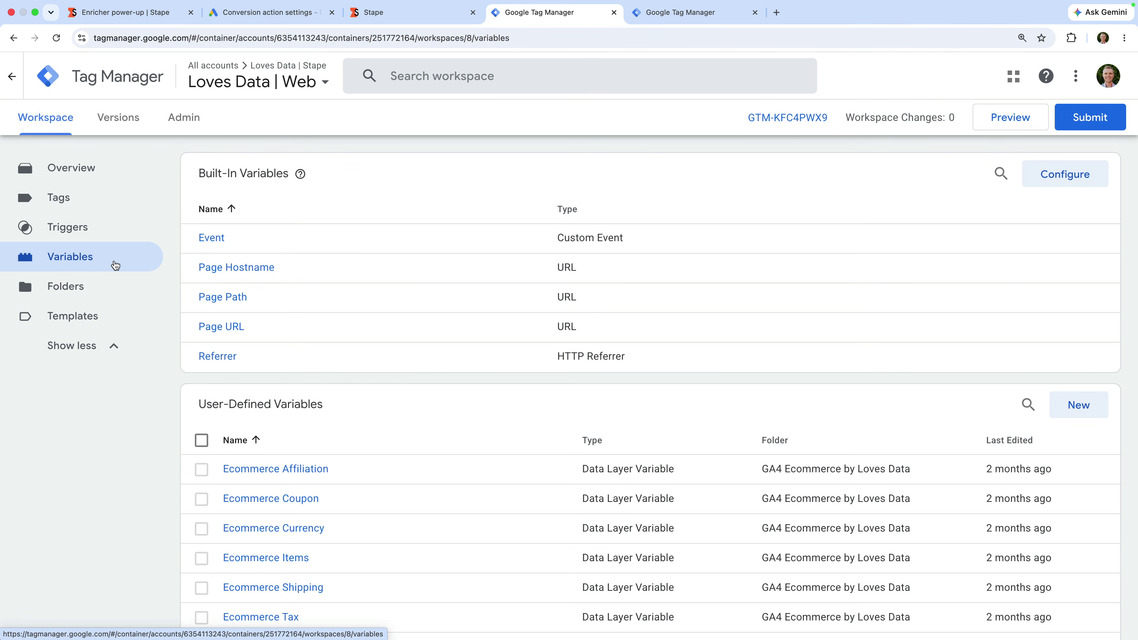
Step: Save a Data Layer Variable named 'Data Layer | User-Provided Data' that reads the key user_data
left_click(1064, 404)
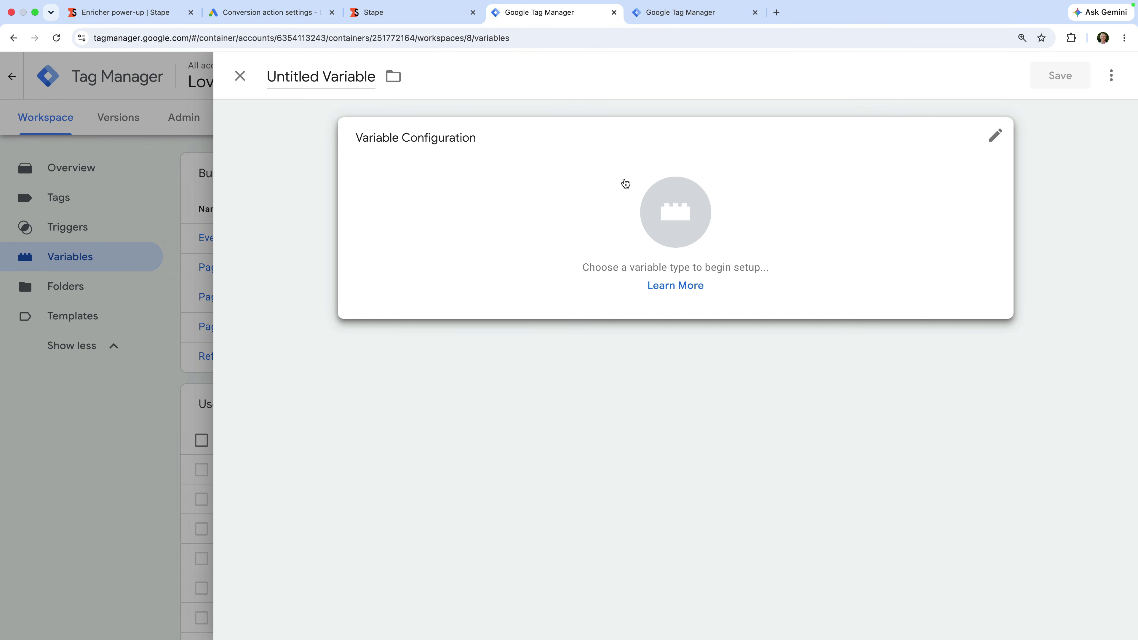
left_click(336, 72)
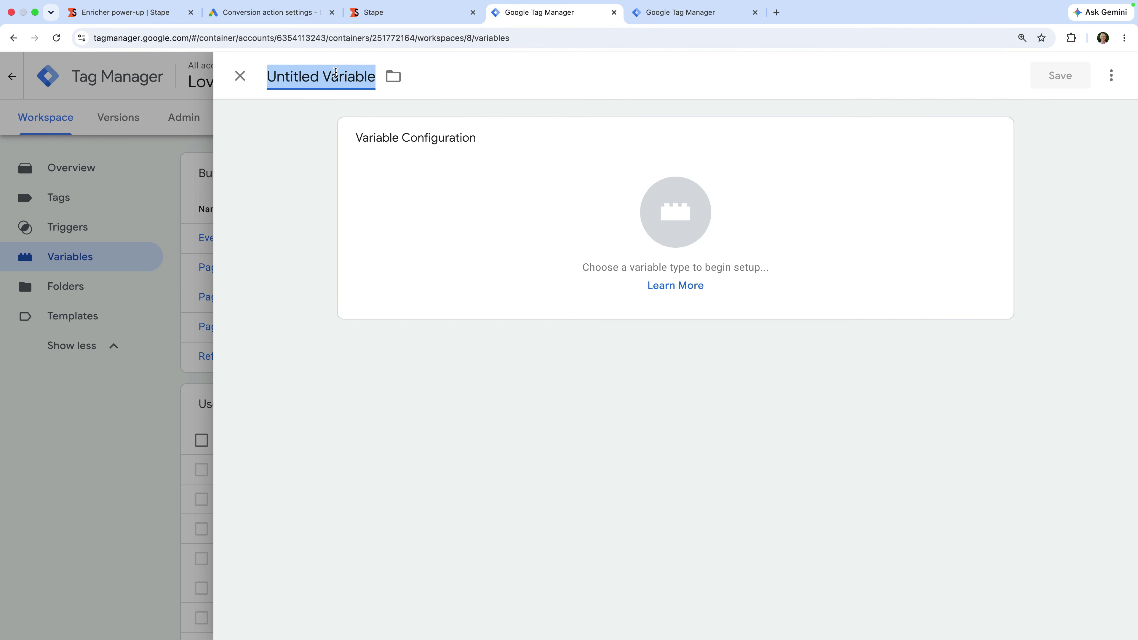
type("Data La")
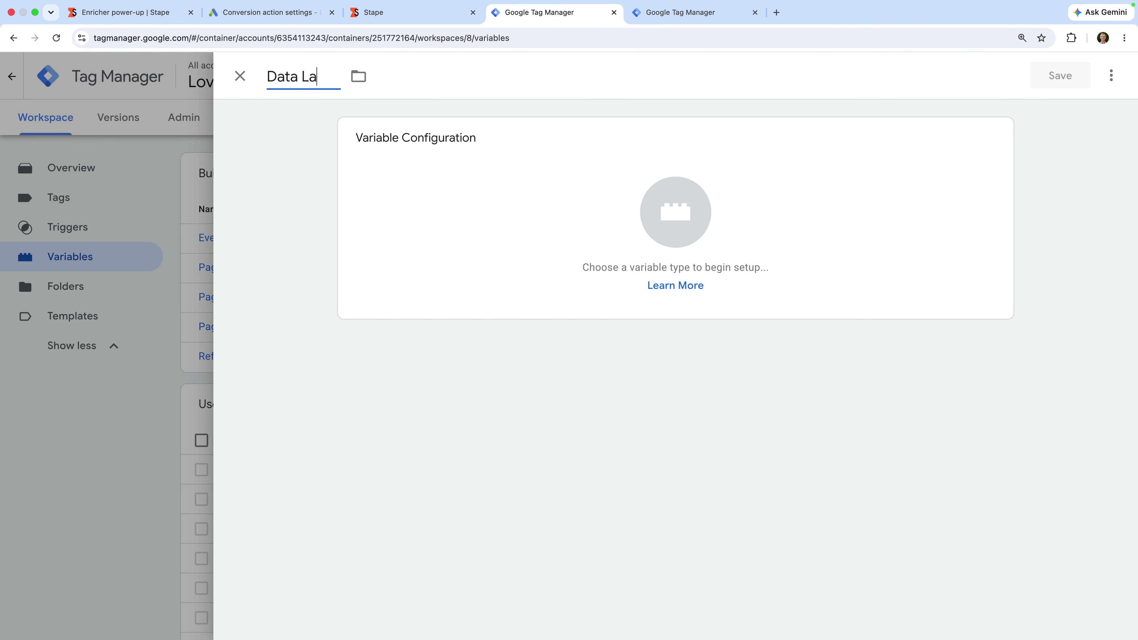
type("yer | User-")
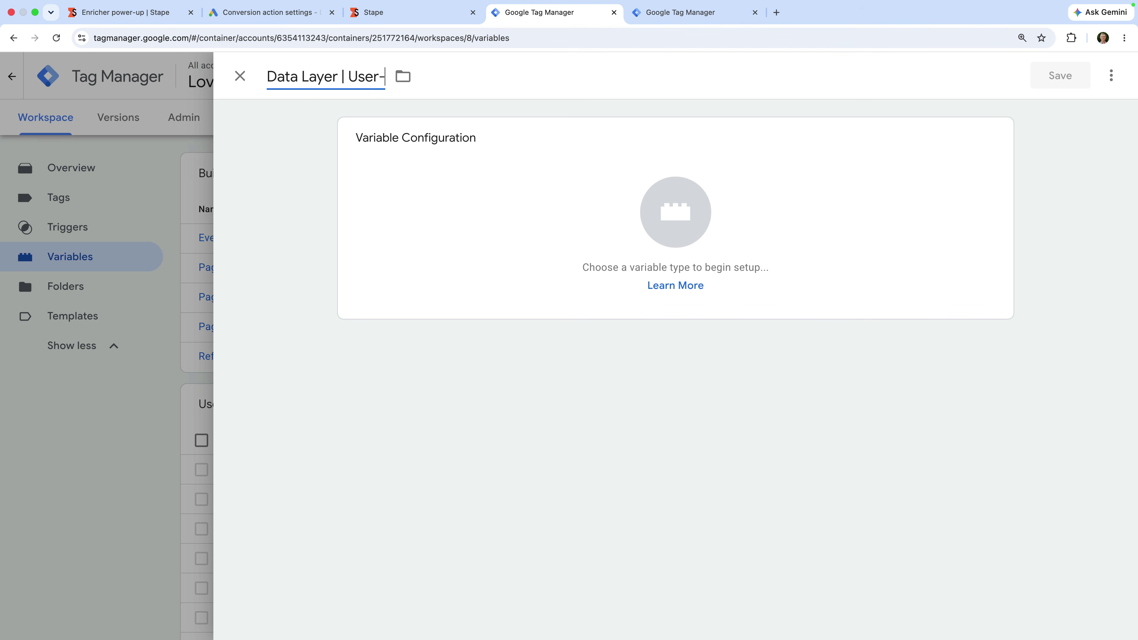
type("Provided Data")
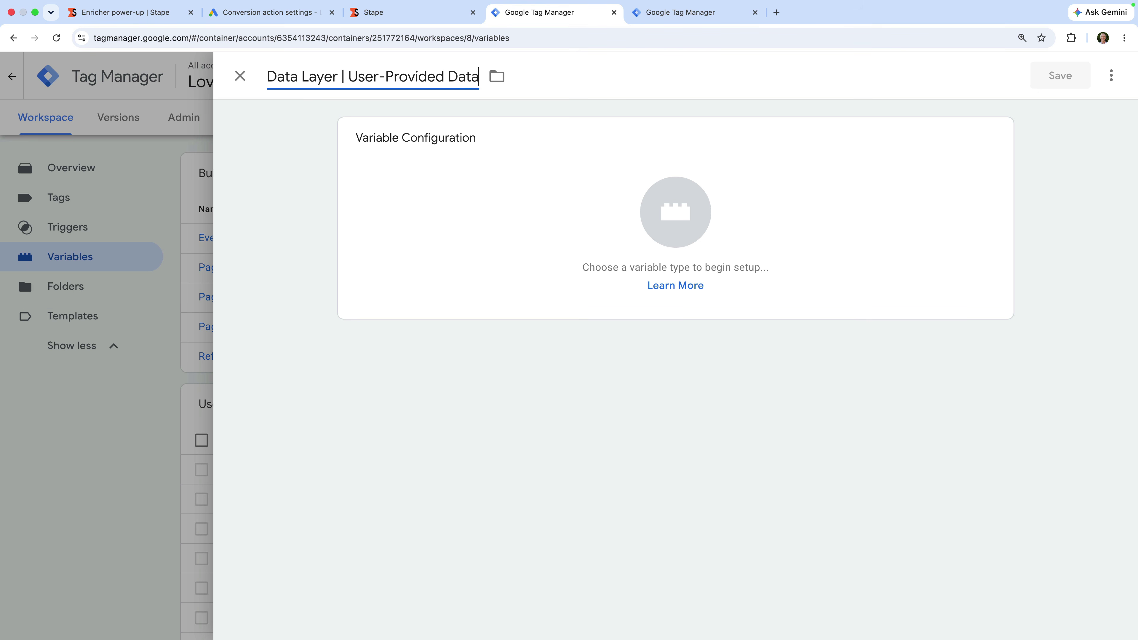
left_click(260, 110)
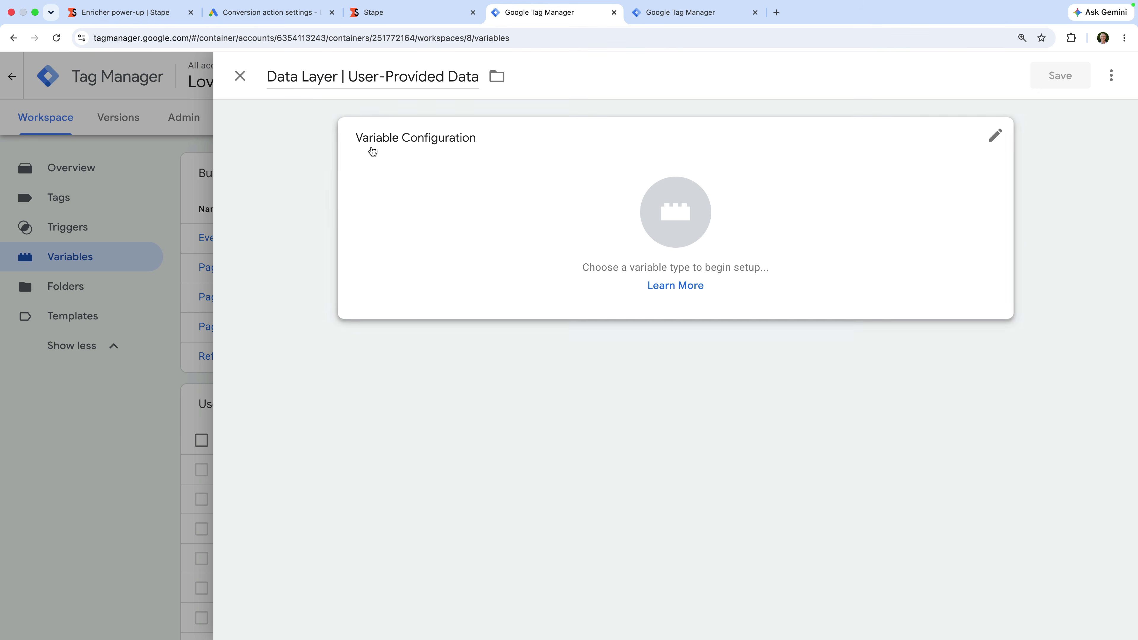
left_click(422, 157)
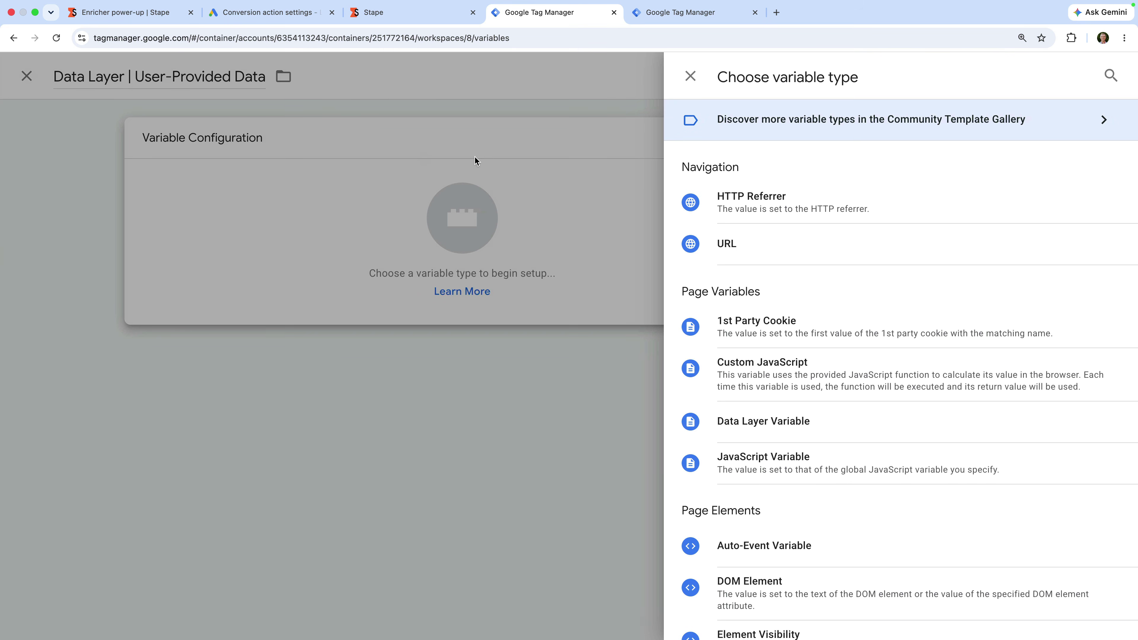
left_click(842, 421)
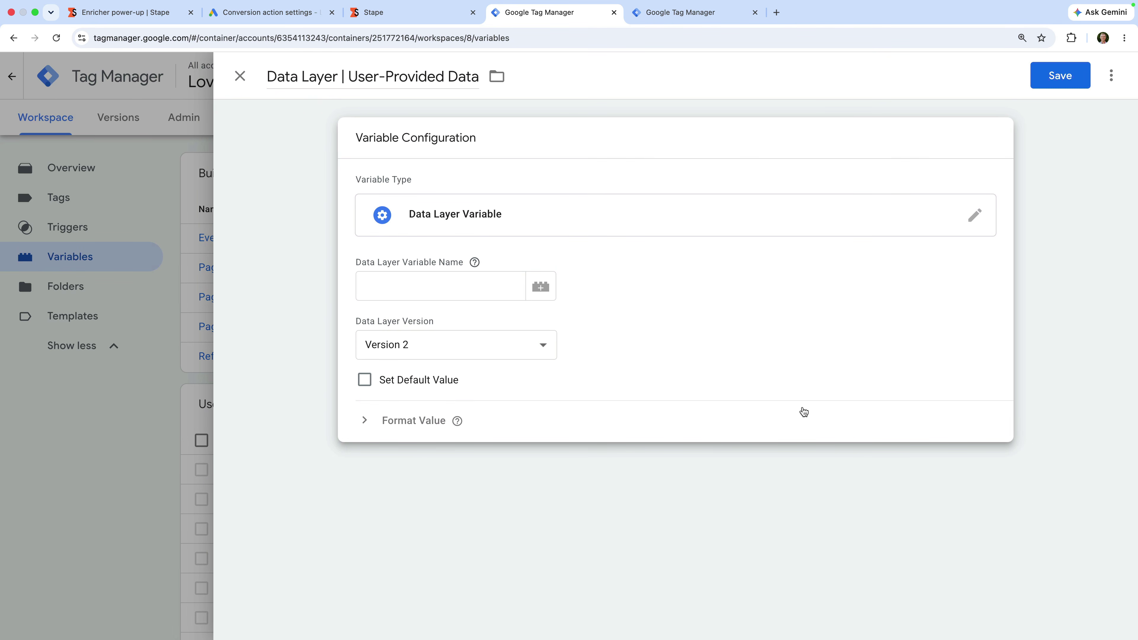
left_click(496, 289)
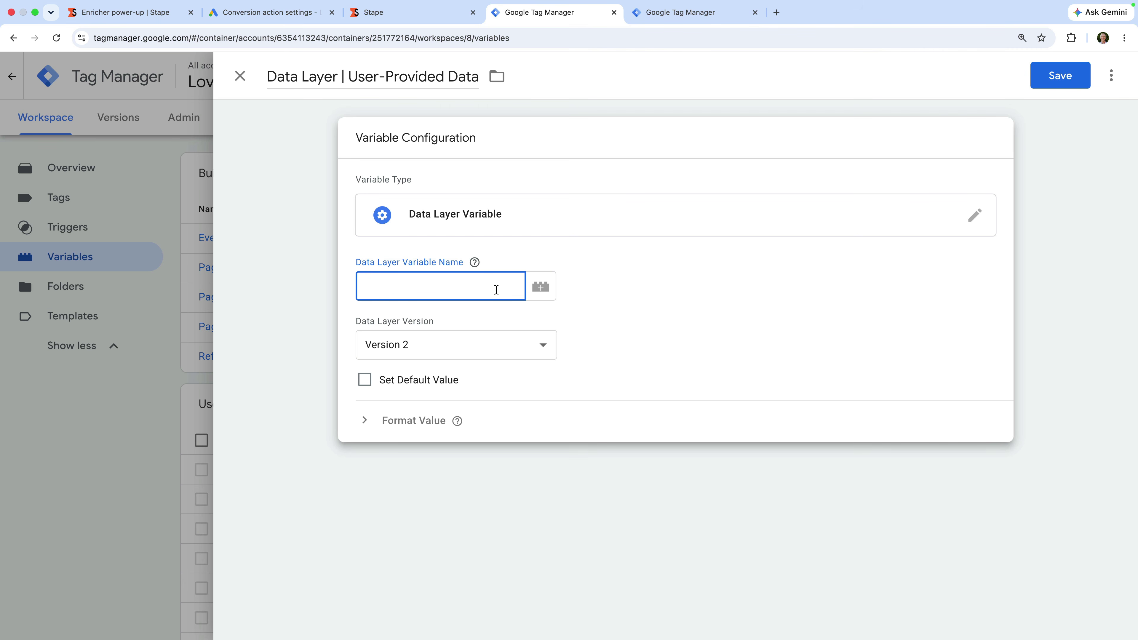
type("user_data")
left_click(584, 304)
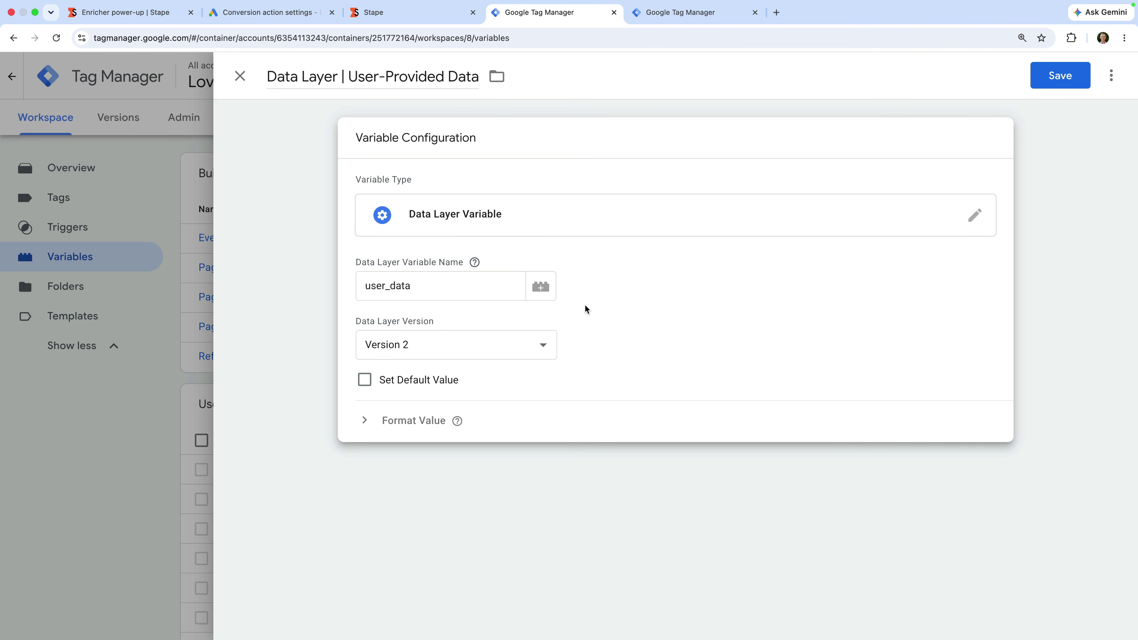
left_click(1048, 76)
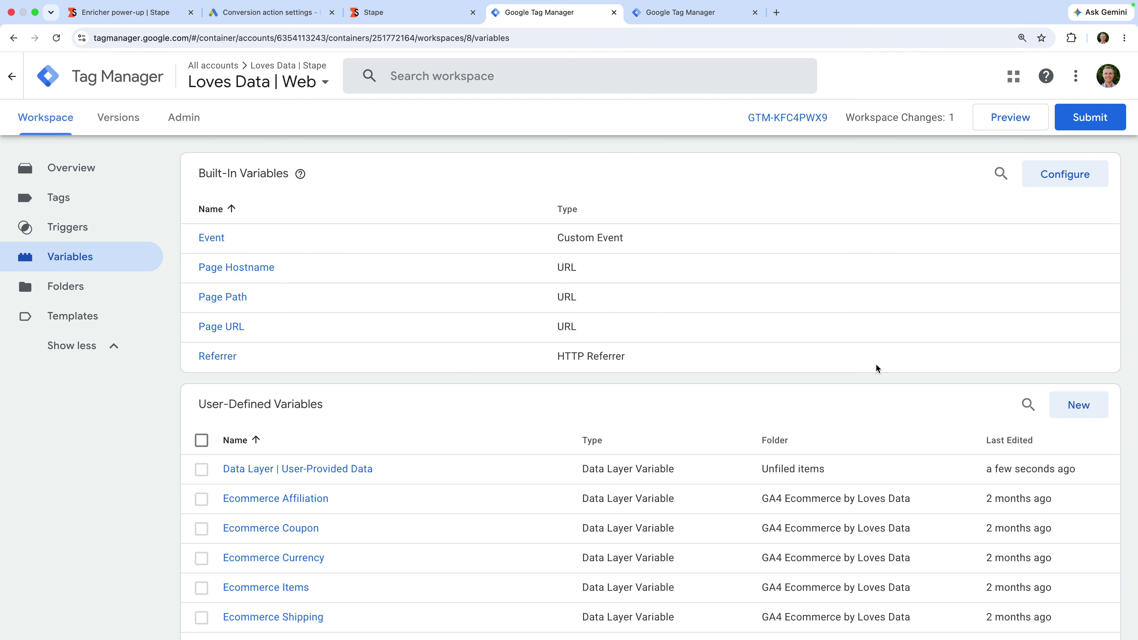
left_click(1058, 404)
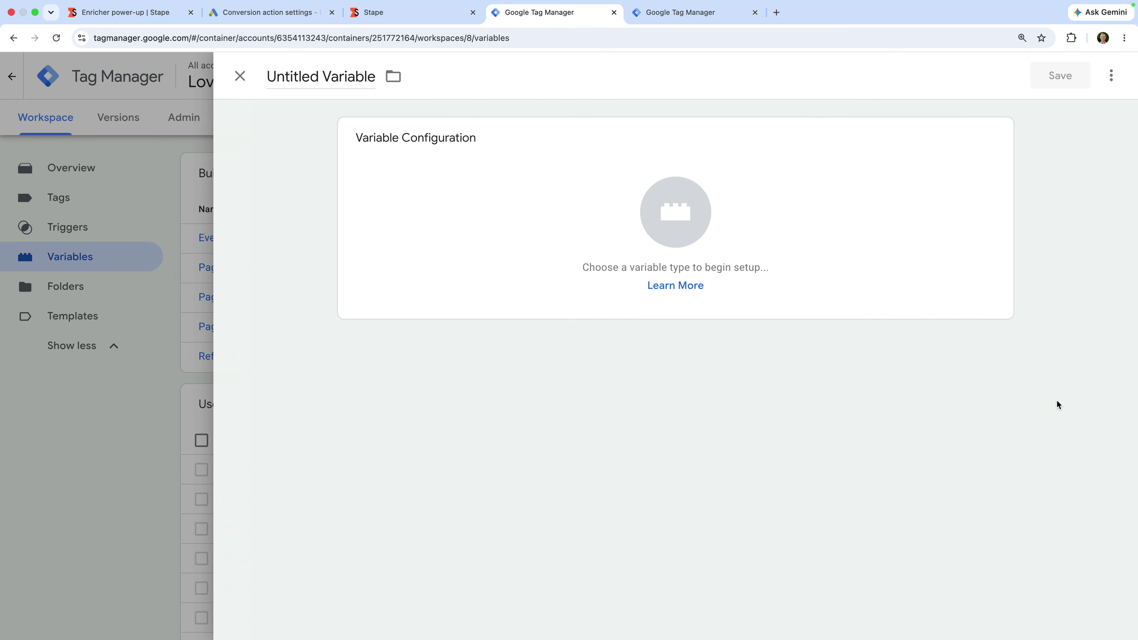
Step: Save a User-Provided Data variable in Code mode sourcing {{Data Layer | User-Provided Data}}
triple_click(353, 72)
type("User")
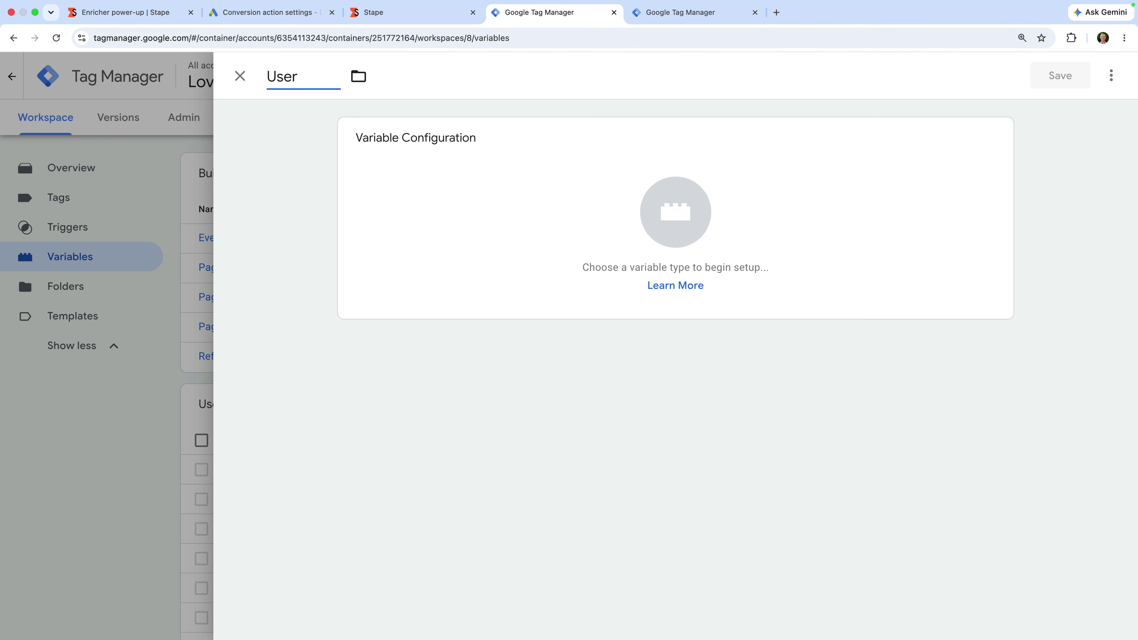
type("-Provided D")
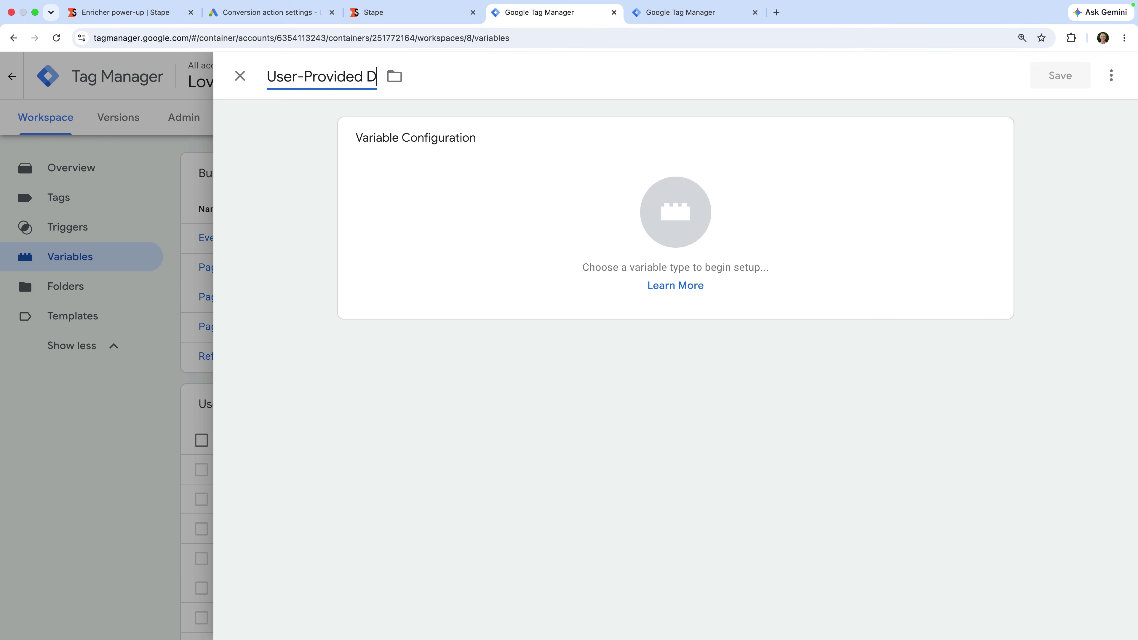
type("ata")
left_click(434, 162)
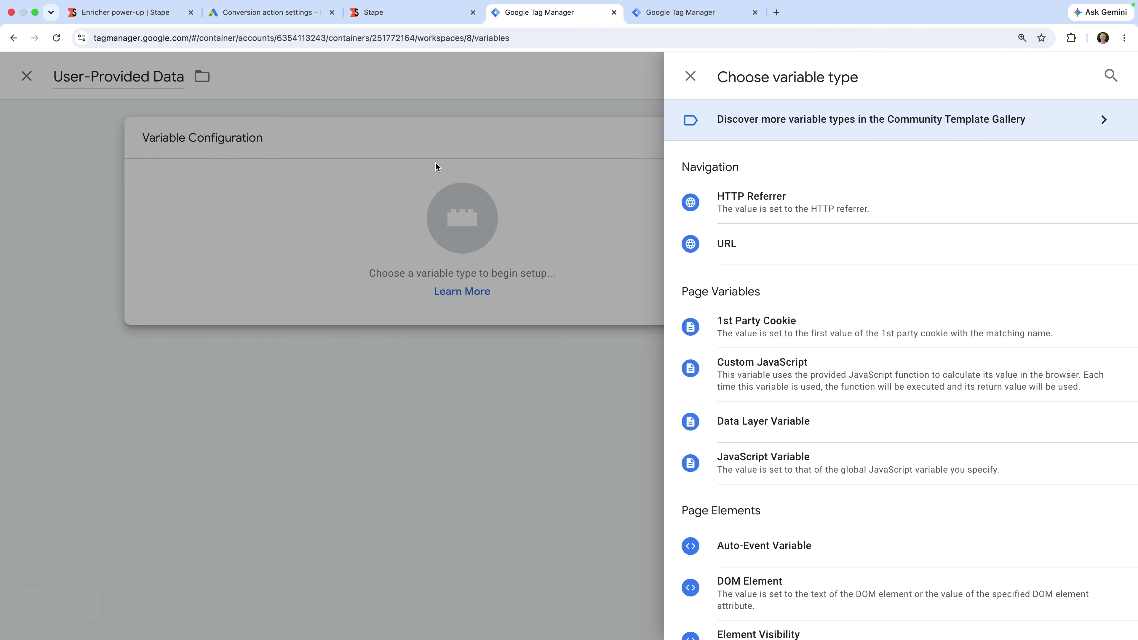
scroll(722, 258, "down", 8)
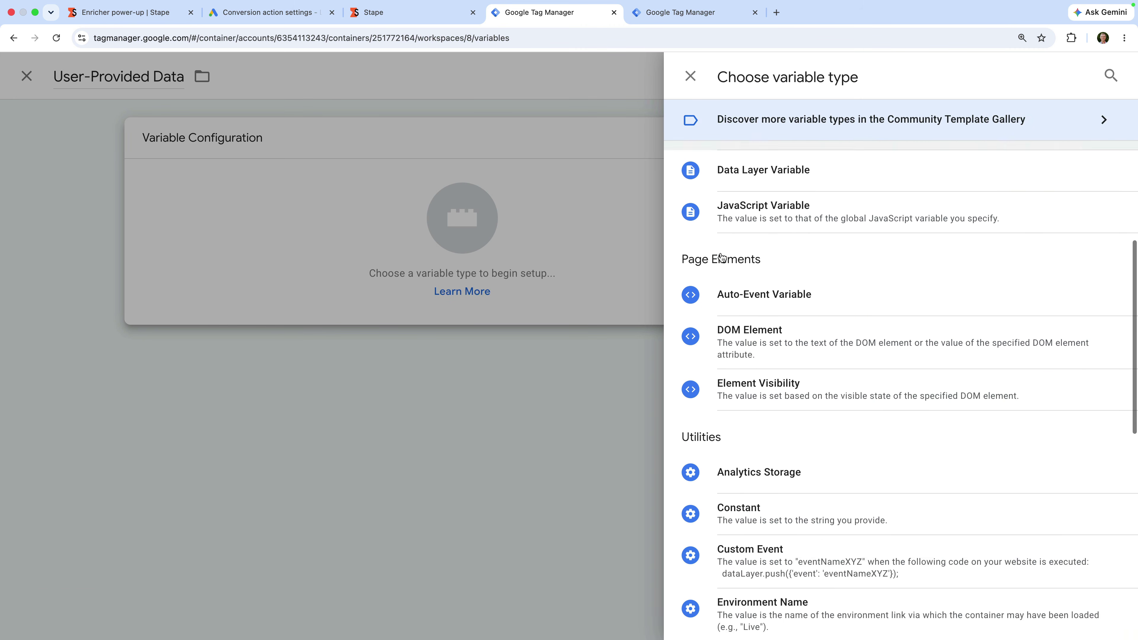
scroll(722, 258, "down", 8)
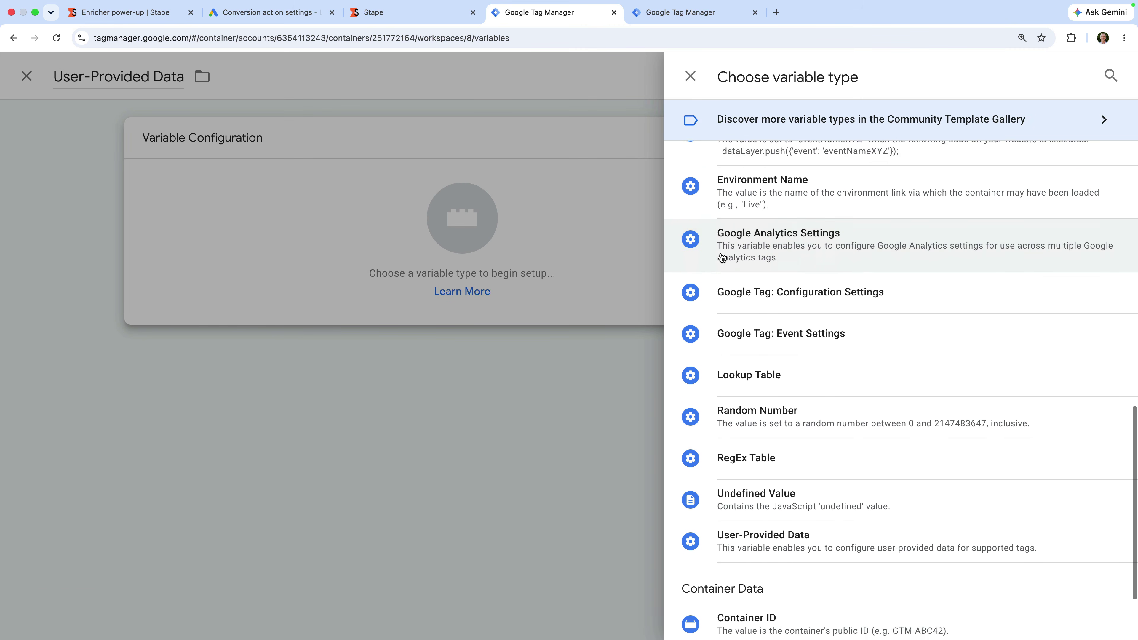
left_click(846, 452)
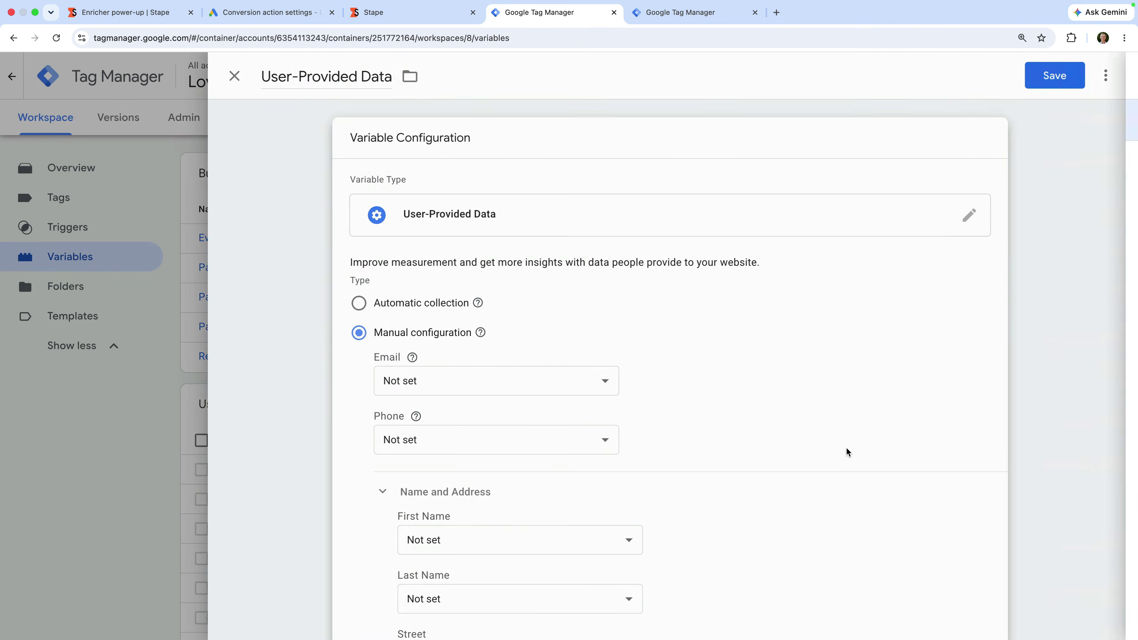
scroll(846, 448, "down", 8)
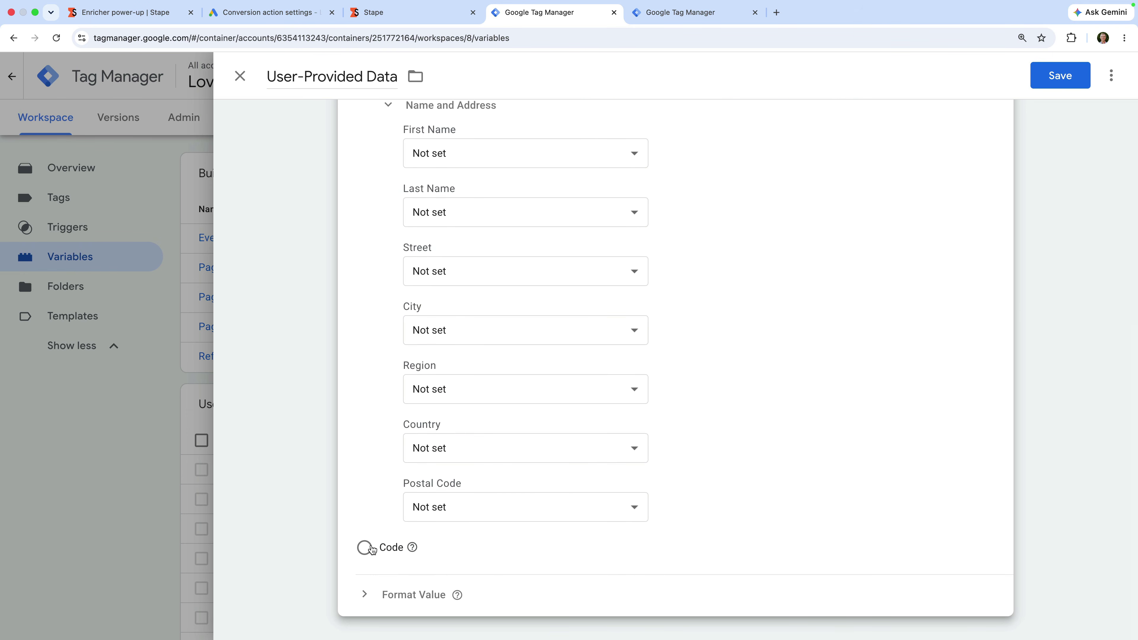
left_click(364, 547)
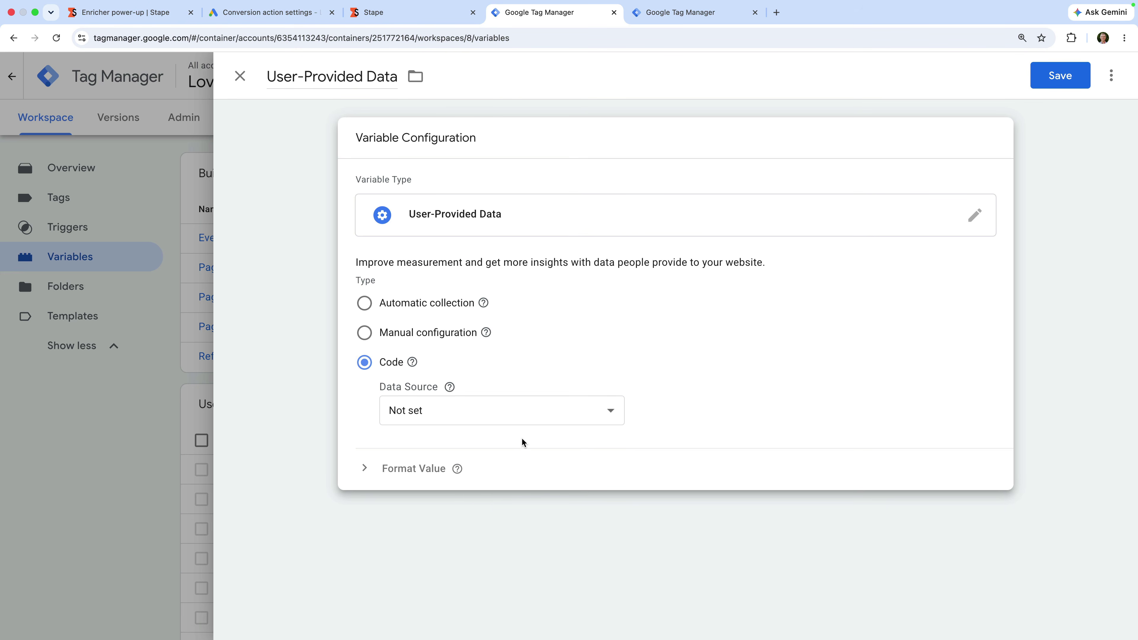
left_click(555, 413)
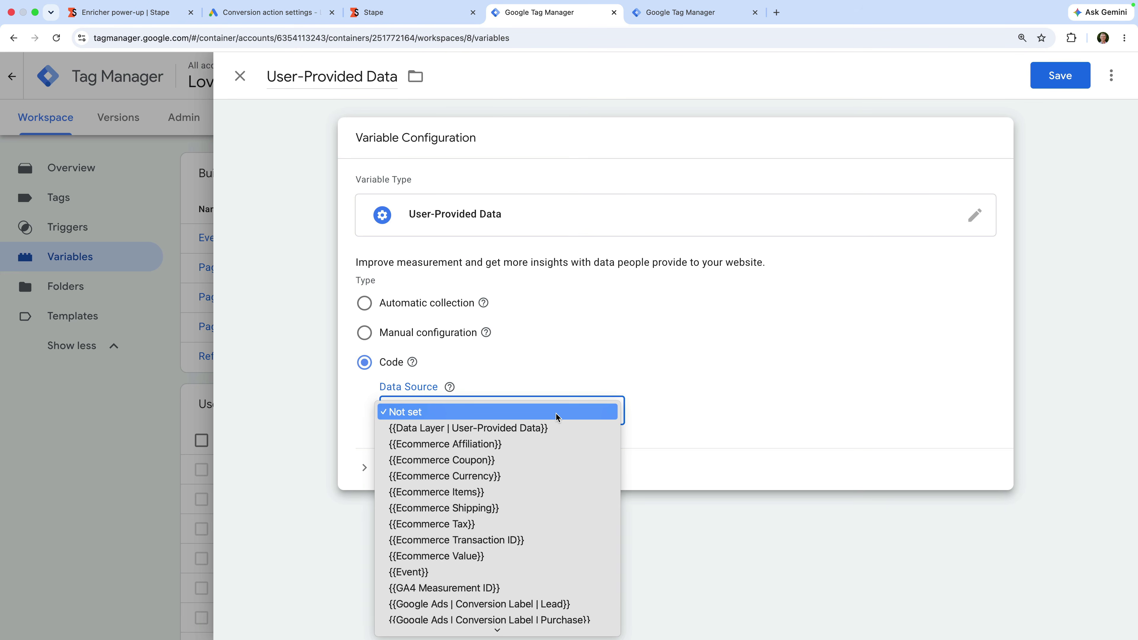
left_click(545, 426)
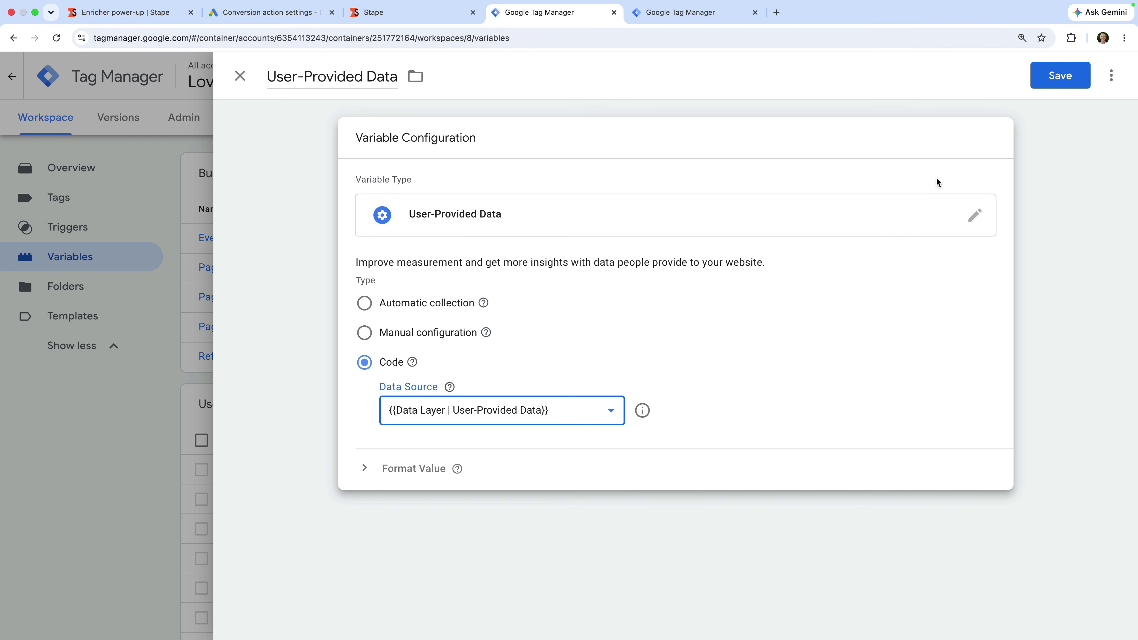
left_click(1052, 81)
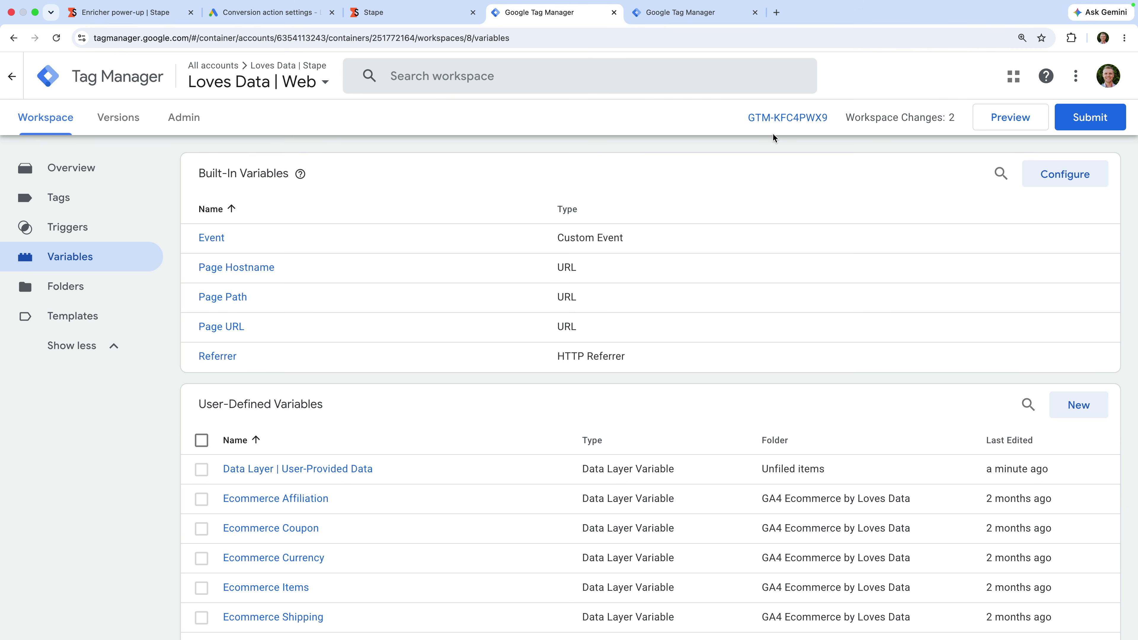
Step: Create a new GA4 Event tag named 'Google Analytics | Form Submit'
left_click(127, 198)
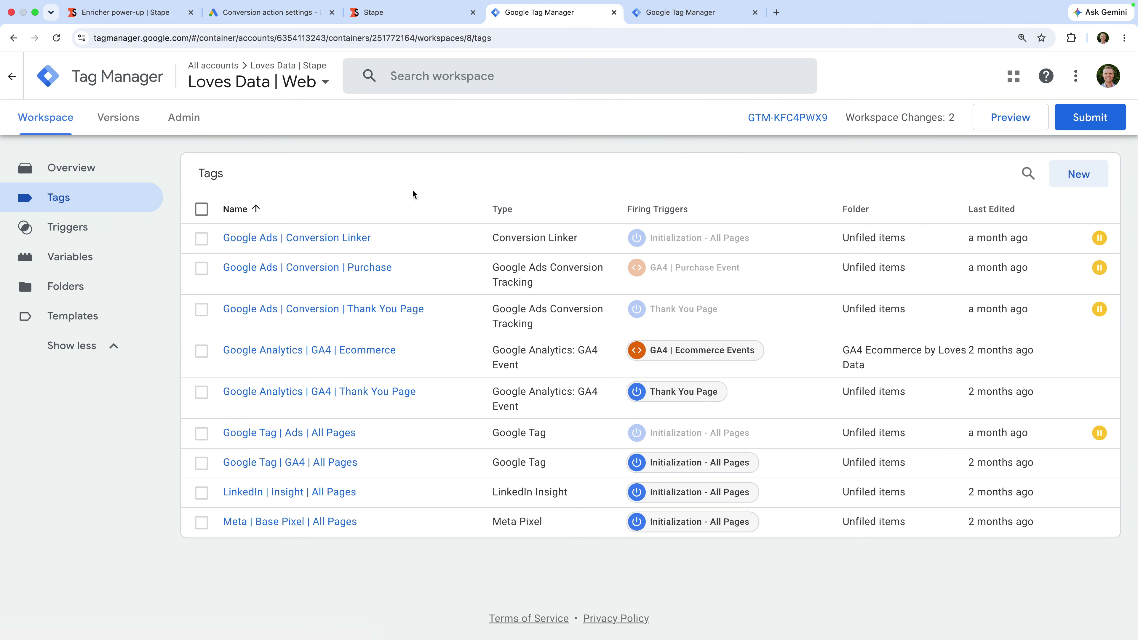
left_click(1069, 176)
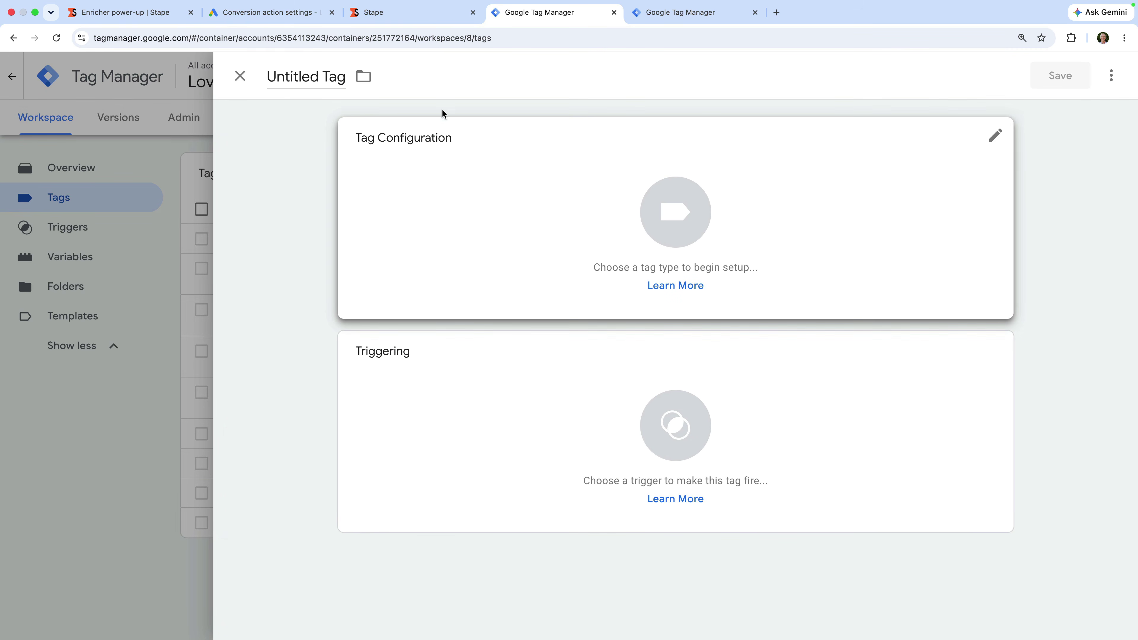
left_click(319, 77)
key("super+a")
type("Google")
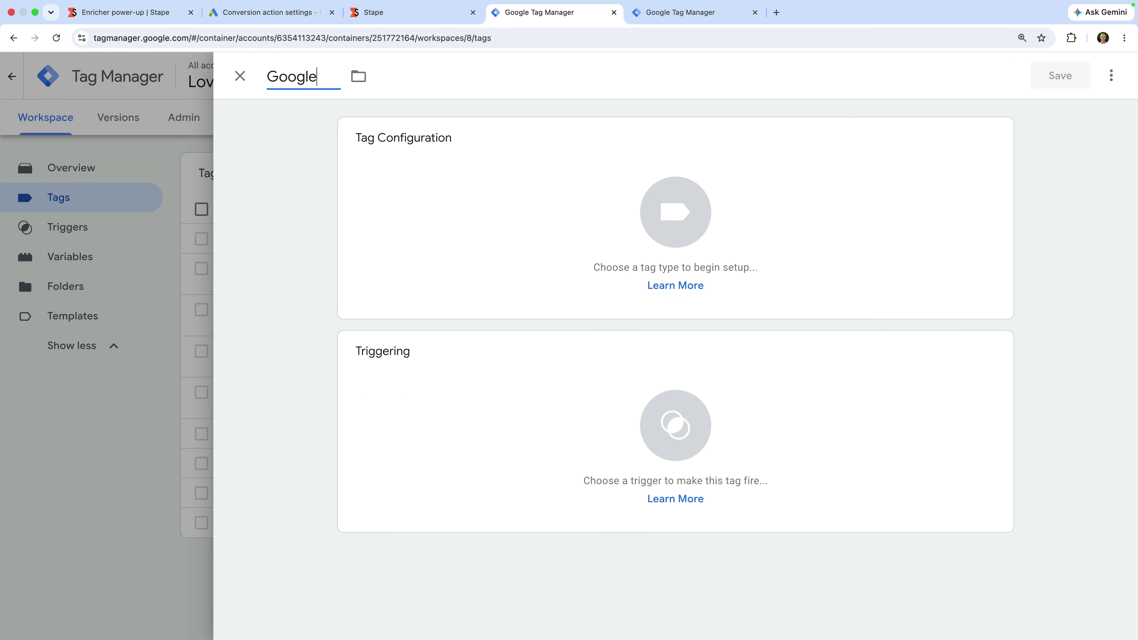
type(" Analytics | F")
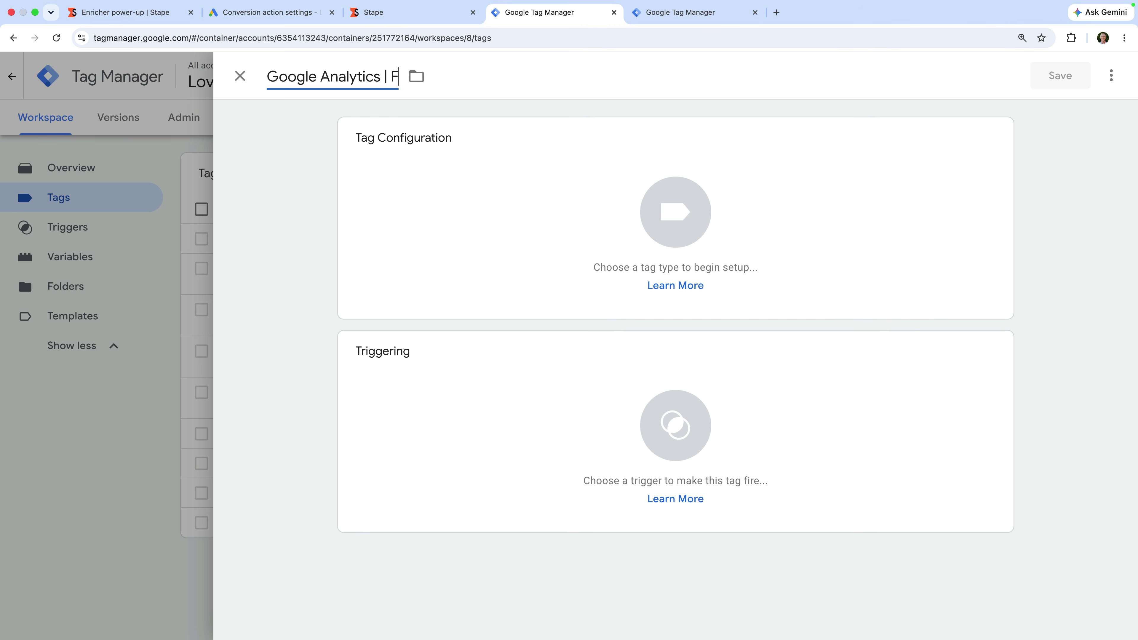
type("orm Submit")
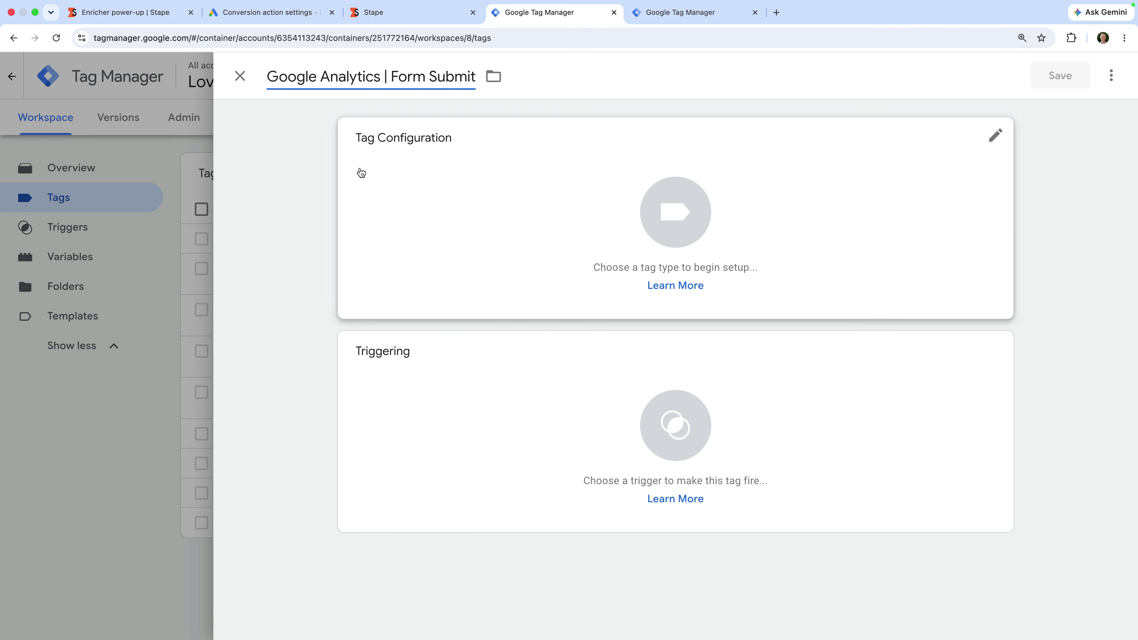
left_click(394, 173)
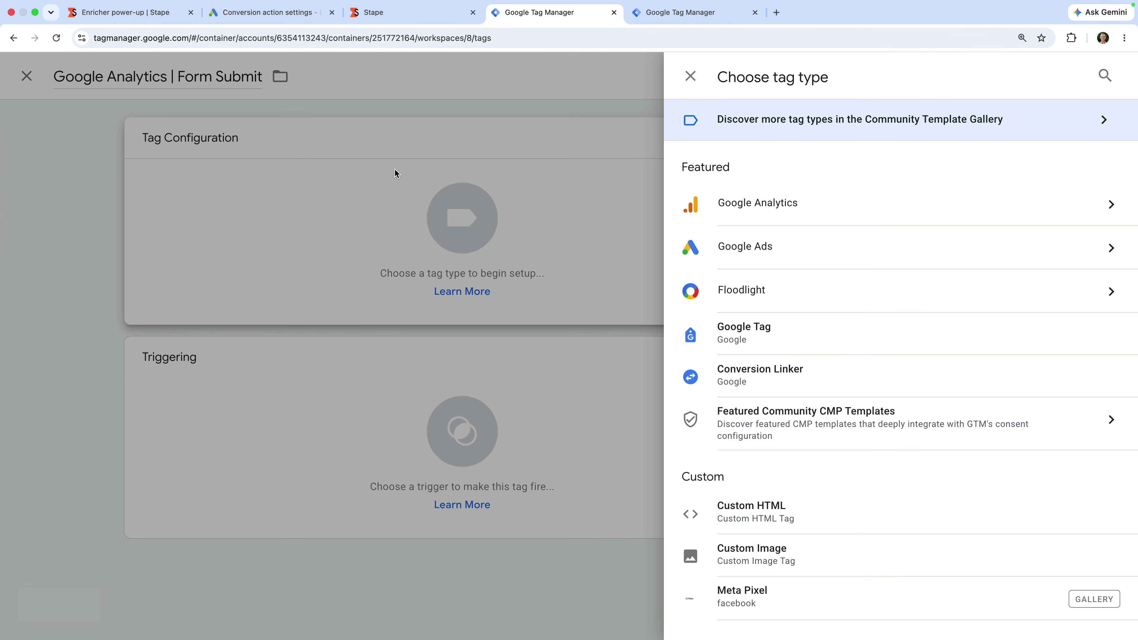
left_click(753, 204)
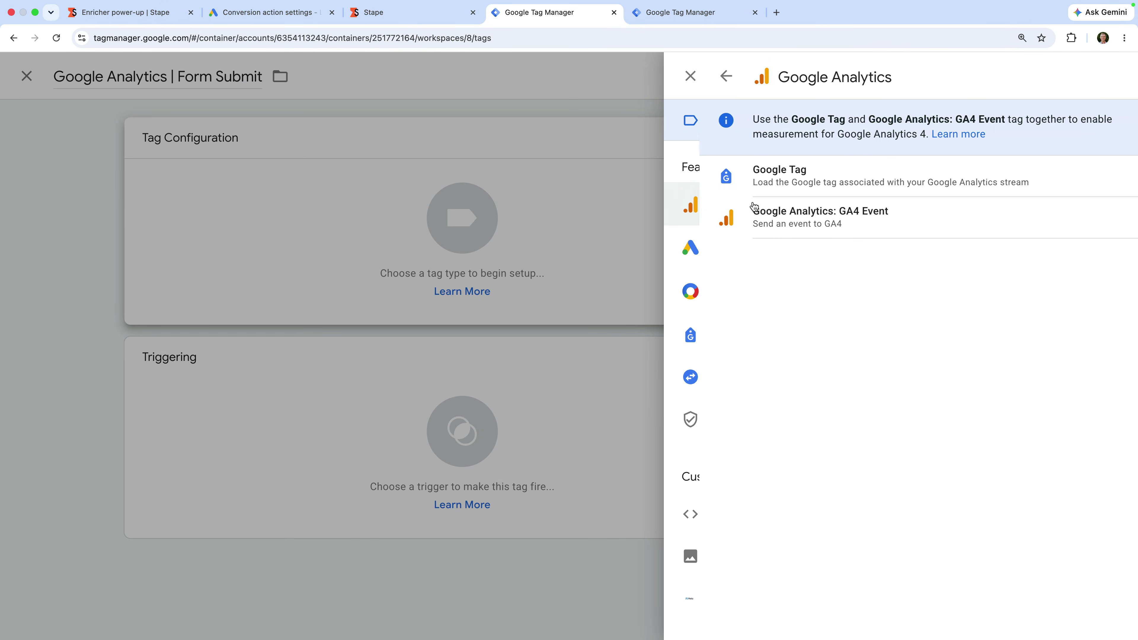
left_click(859, 222)
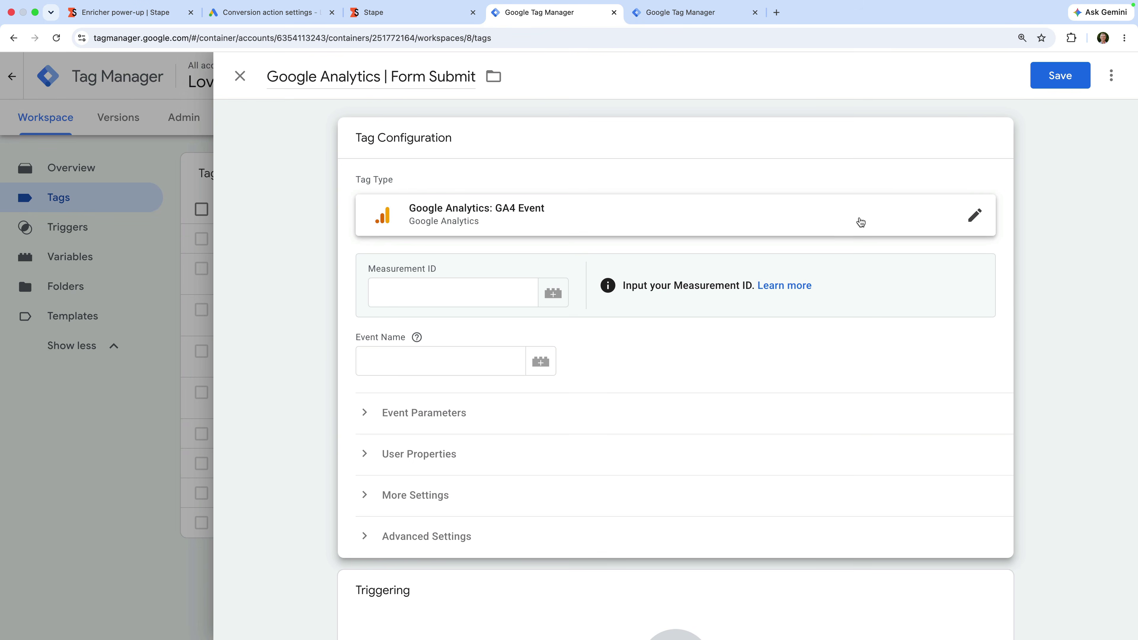
Step: Set the tag's Measurement ID to {{GA4 Measurement ID}} and its event name to form_submit
left_click(488, 297)
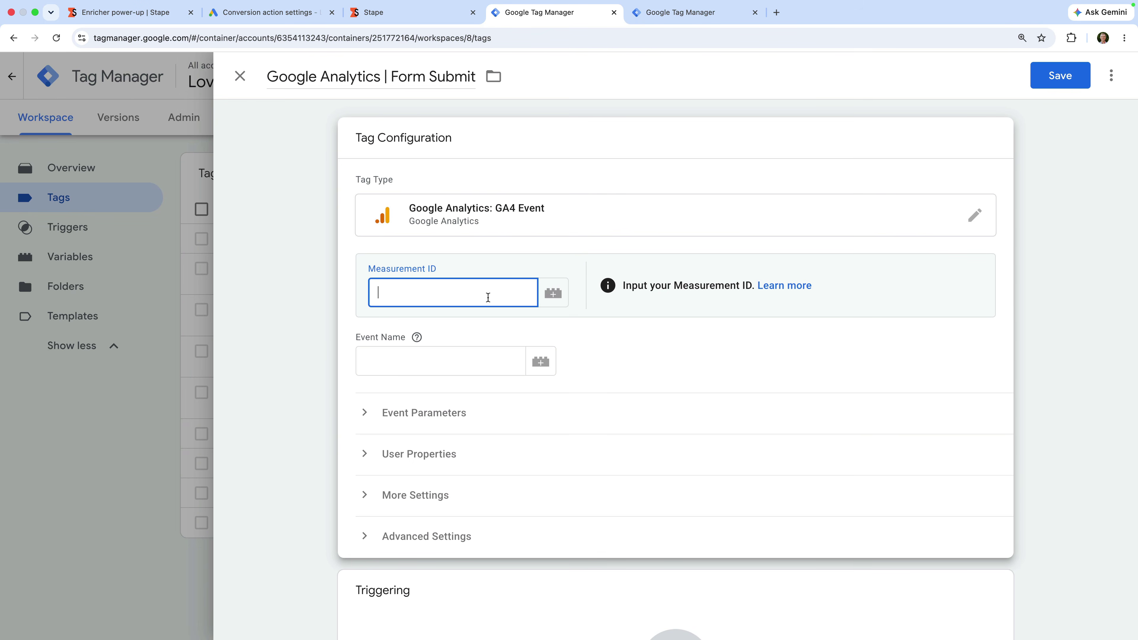
type("{{")
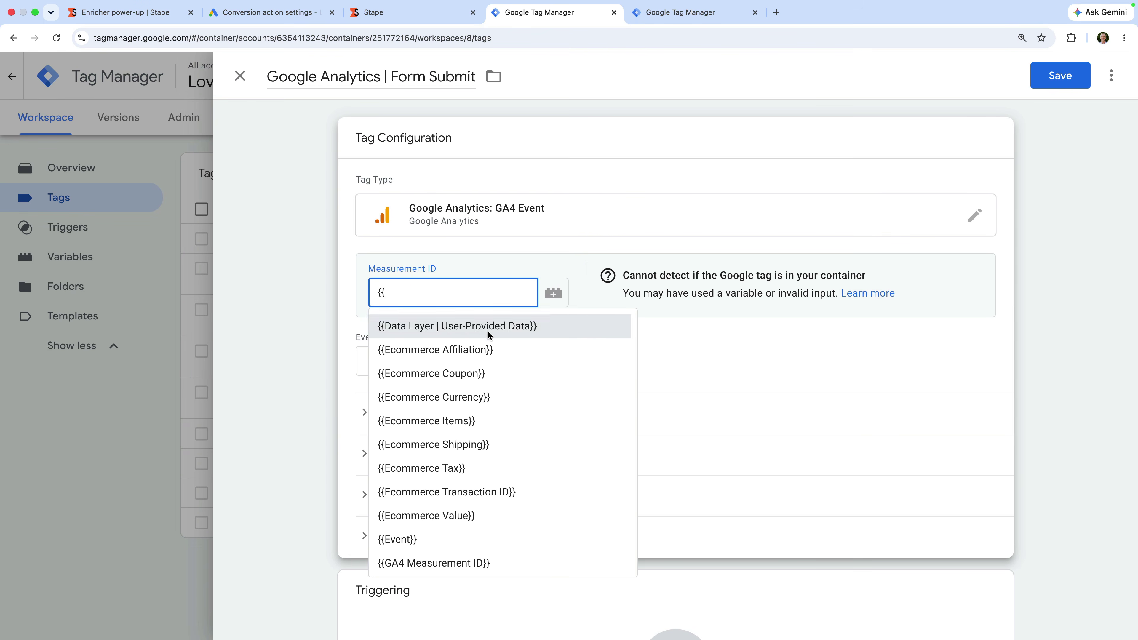
scroll(484, 372, "down", 1)
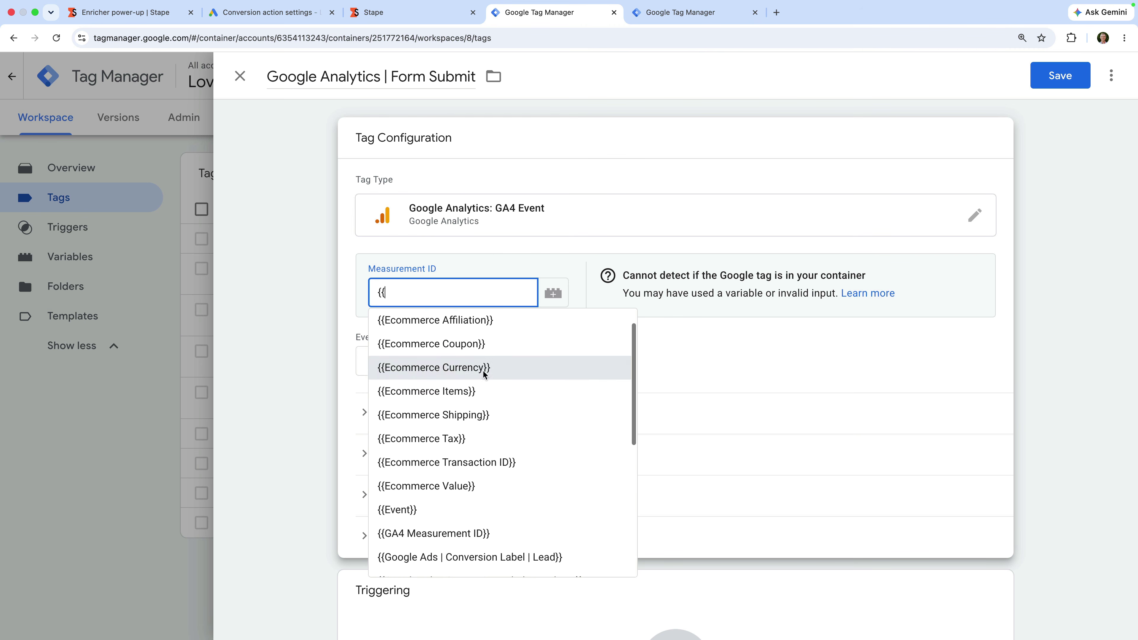
left_click(464, 533)
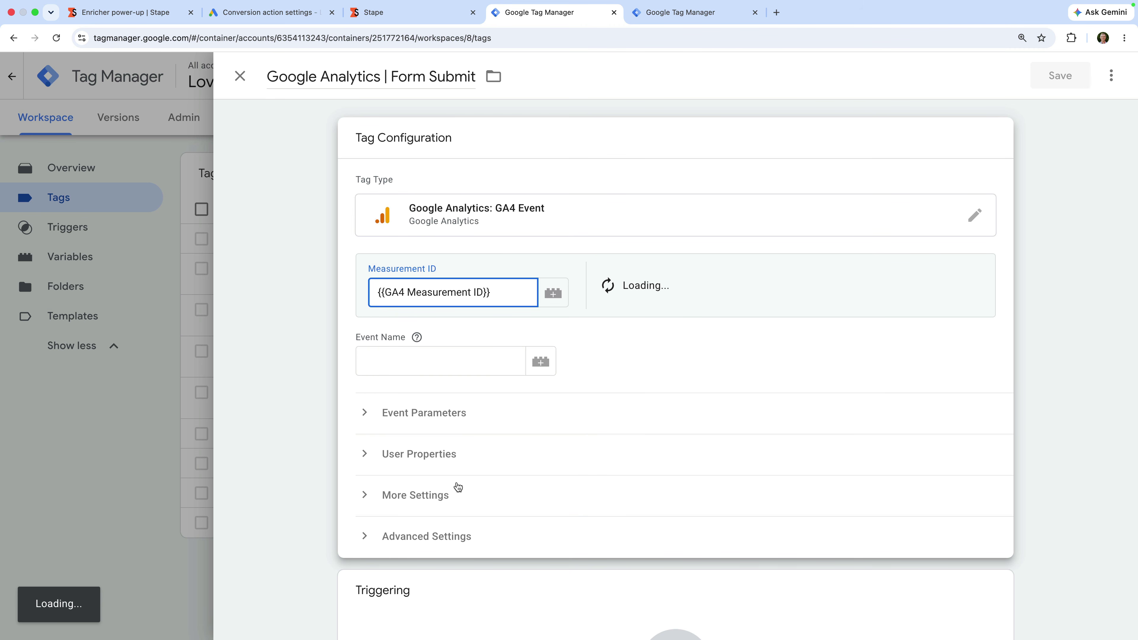
left_click(451, 364)
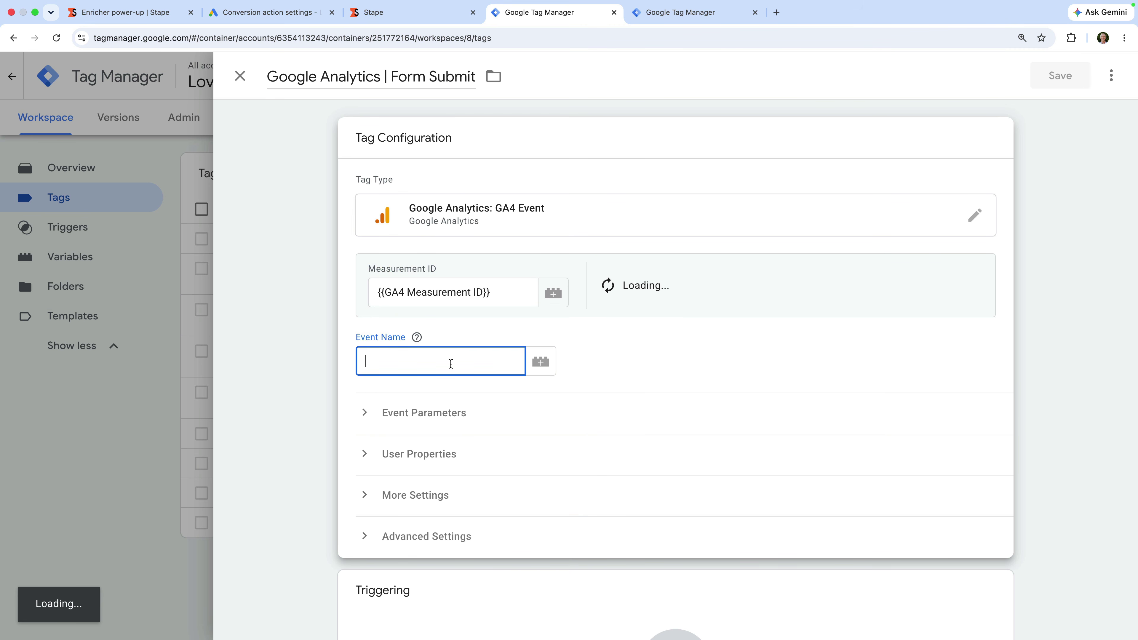
type("f")
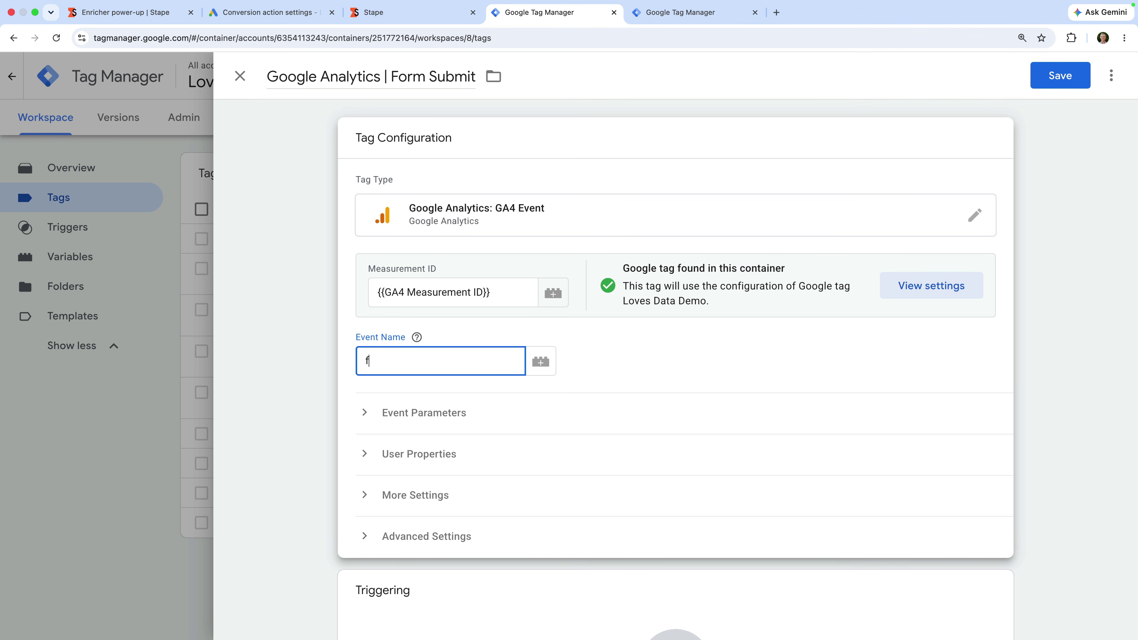
type("orm_submit")
left_click(590, 363)
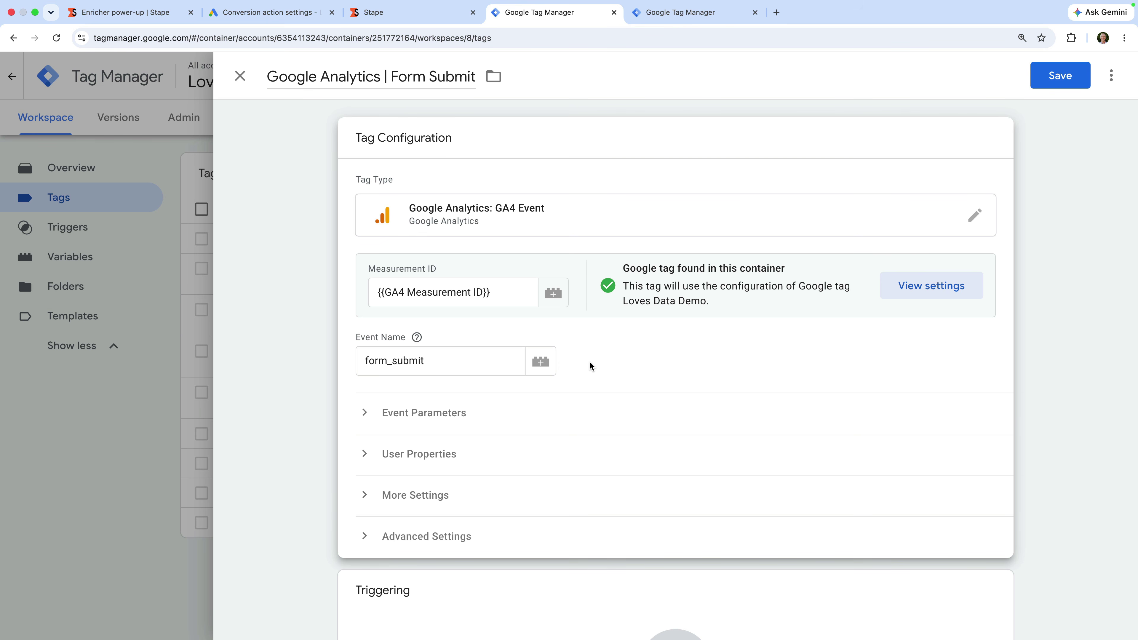
scroll(590, 361, "down", 1)
Step: Add an event parameter user_data with the value {{User-Provided Data}}
left_click(461, 378)
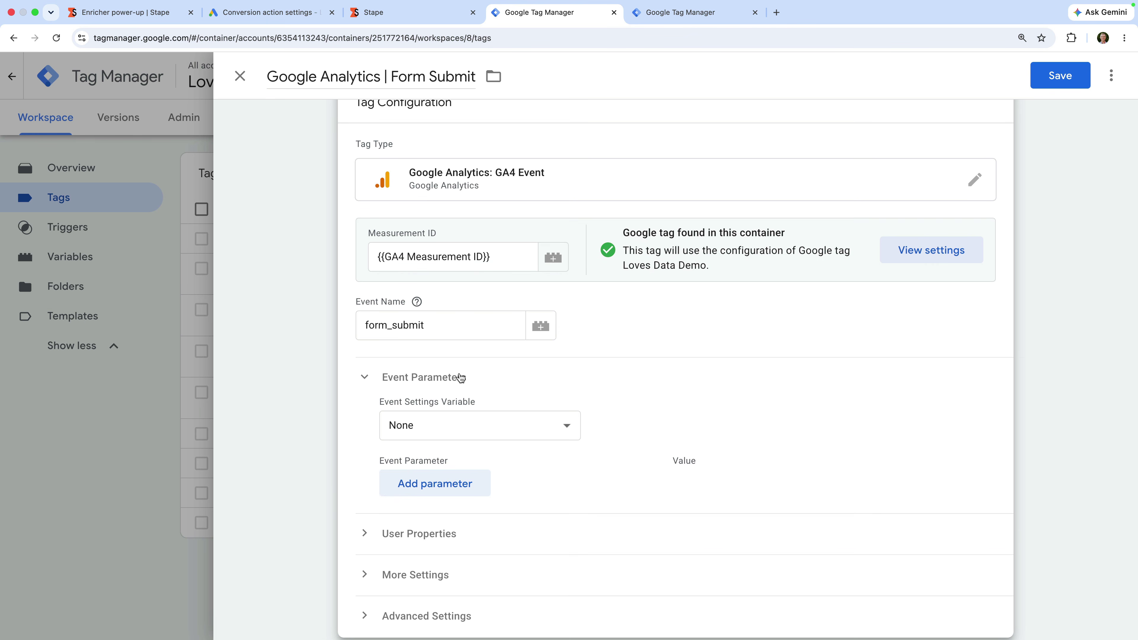
scroll(461, 378, "down", 2)
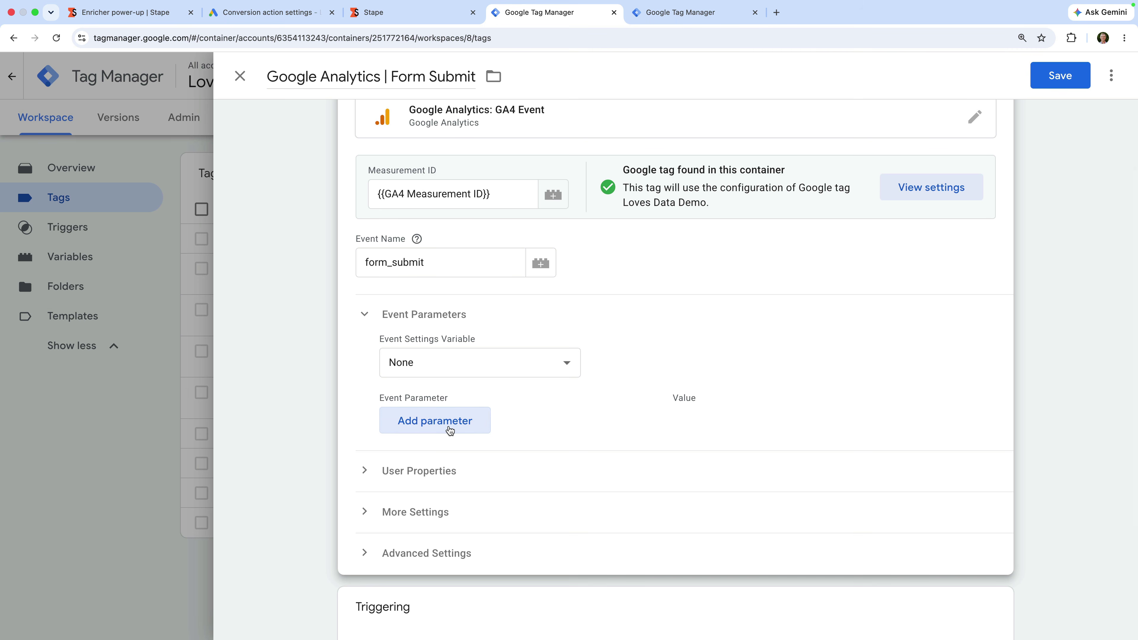
left_click(450, 430)
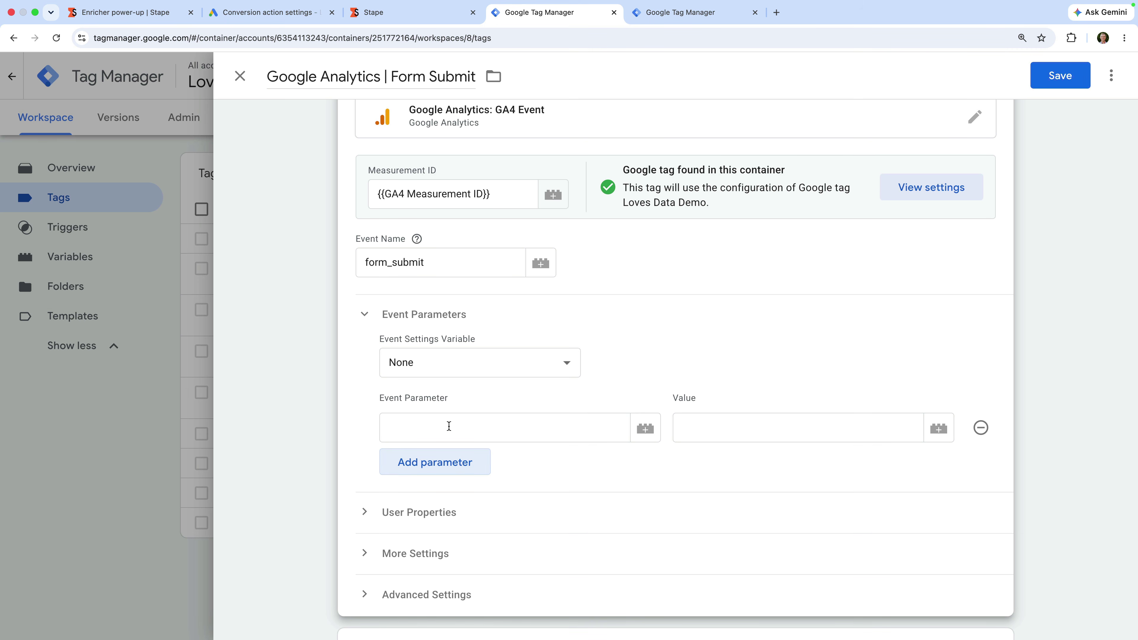
left_click(449, 426)
type("user")
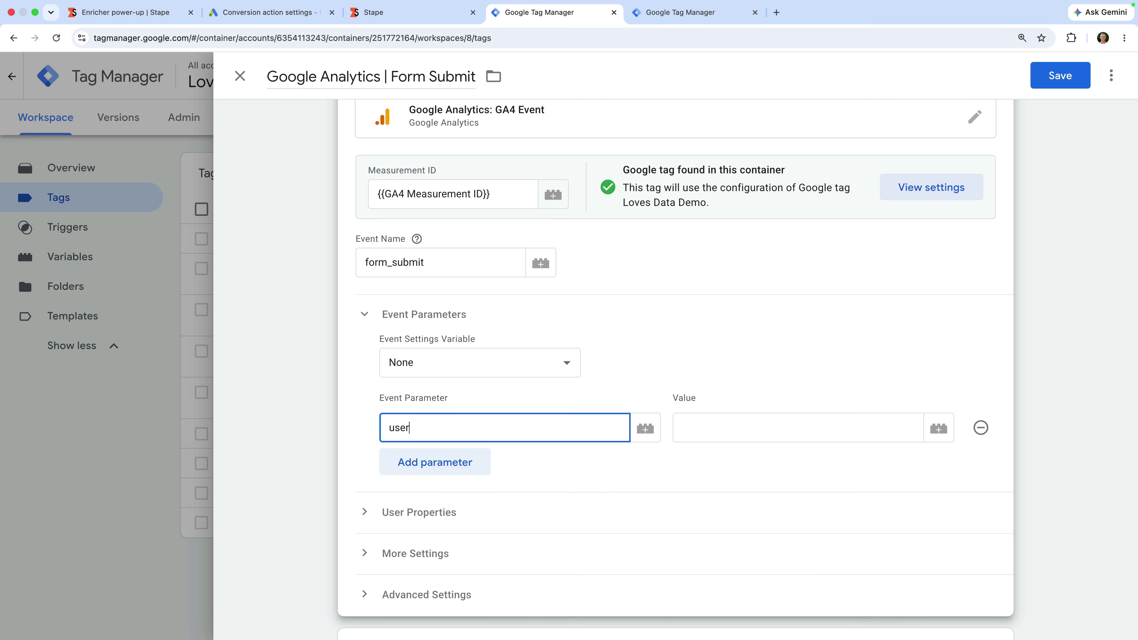
type("_data")
left_click(699, 424)
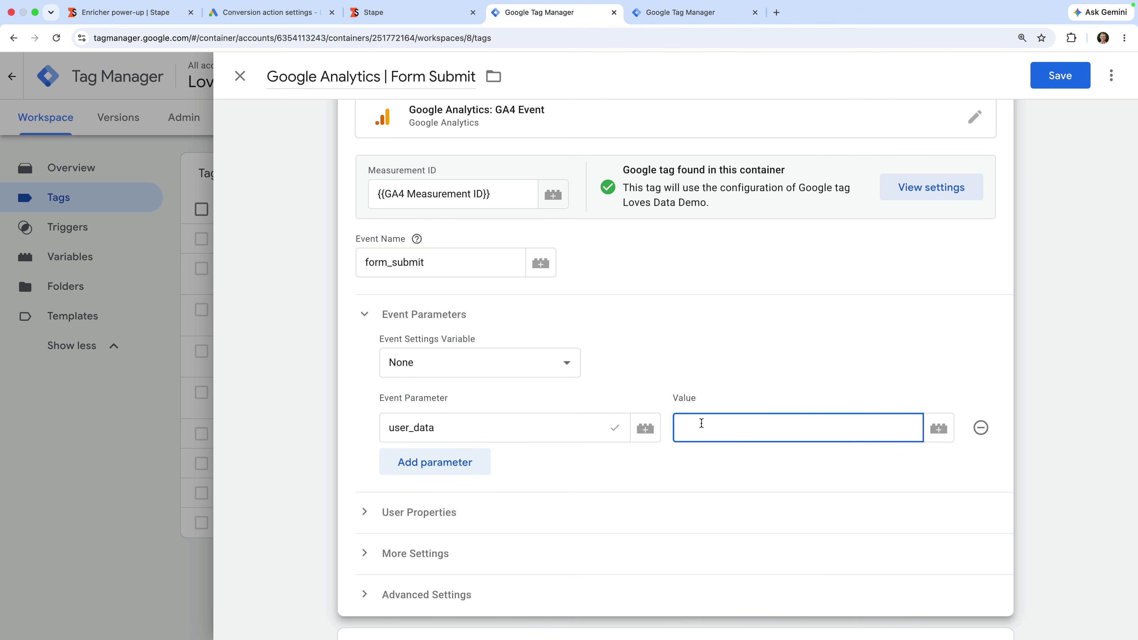
type("{{")
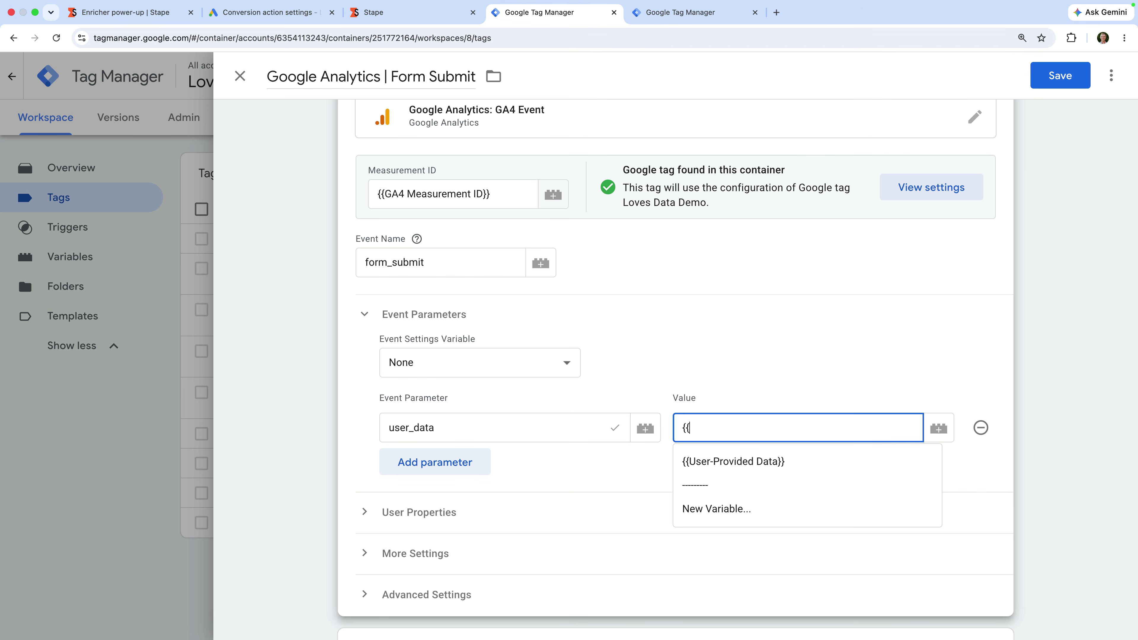
left_click(760, 461)
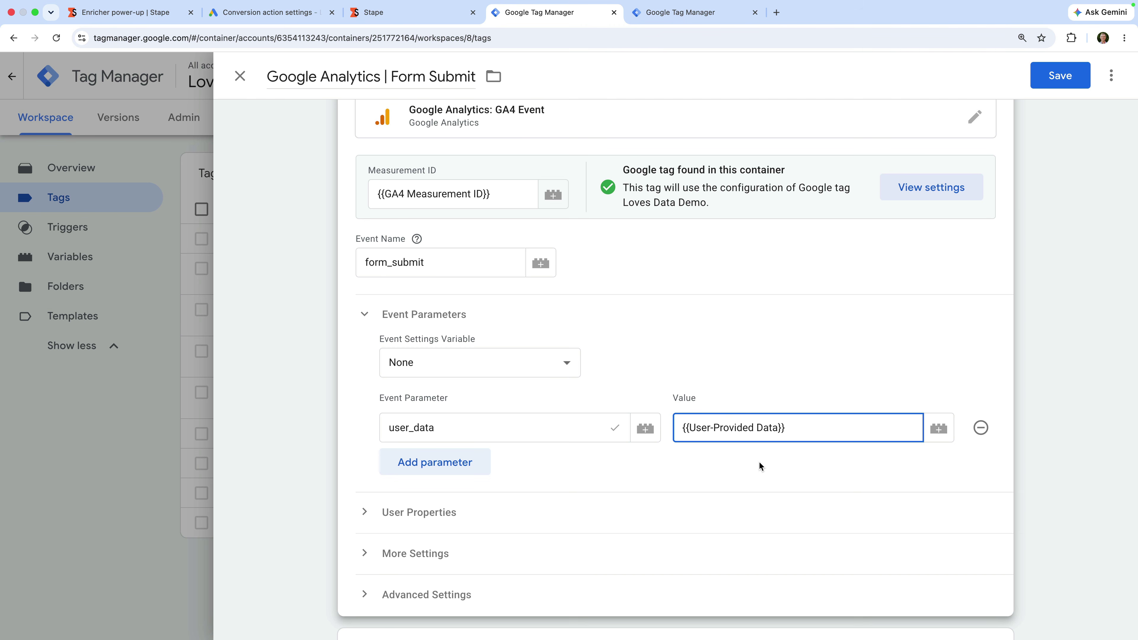
scroll(759, 463, "down", 5)
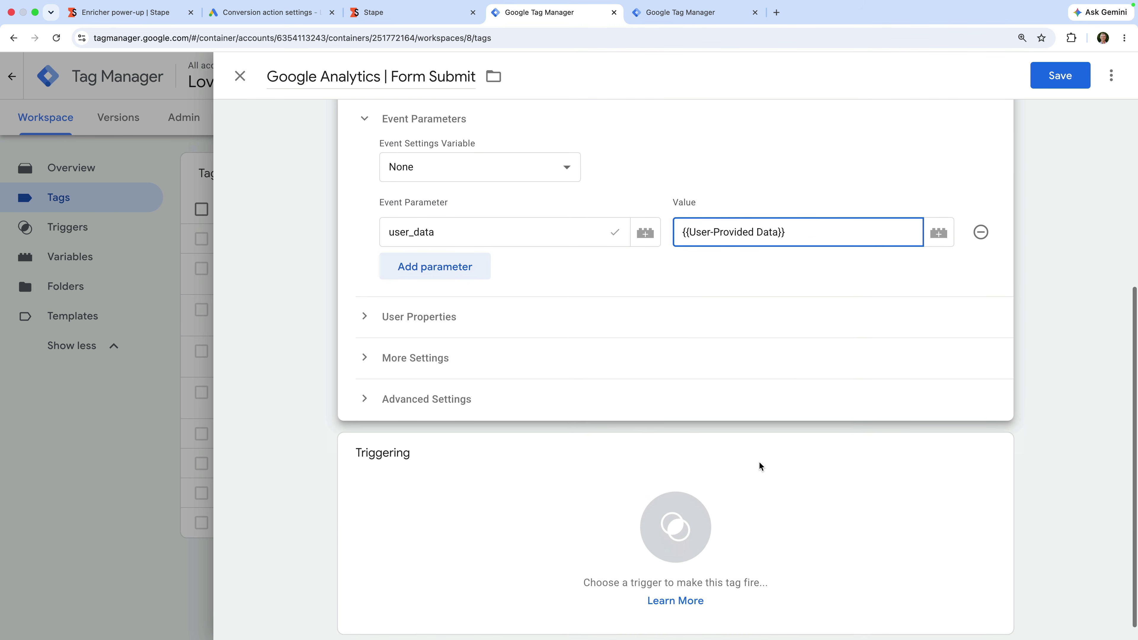
Step: Create an 'All Form Submissions' Form Submission trigger on All Forms and save the tag with it
left_click(539, 472)
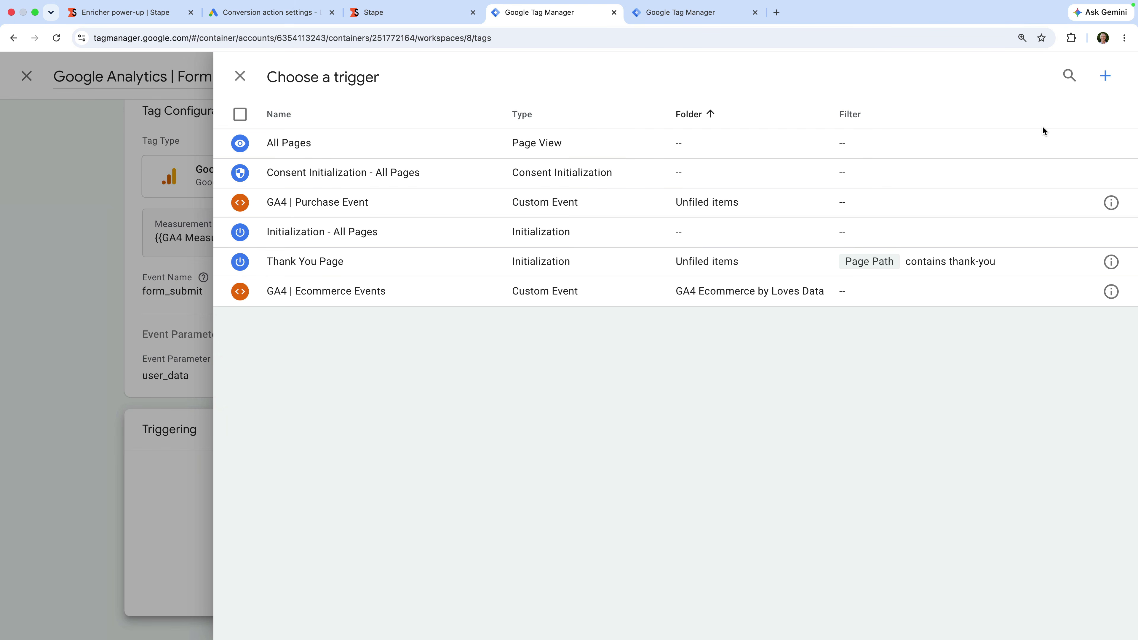
left_click(1106, 77)
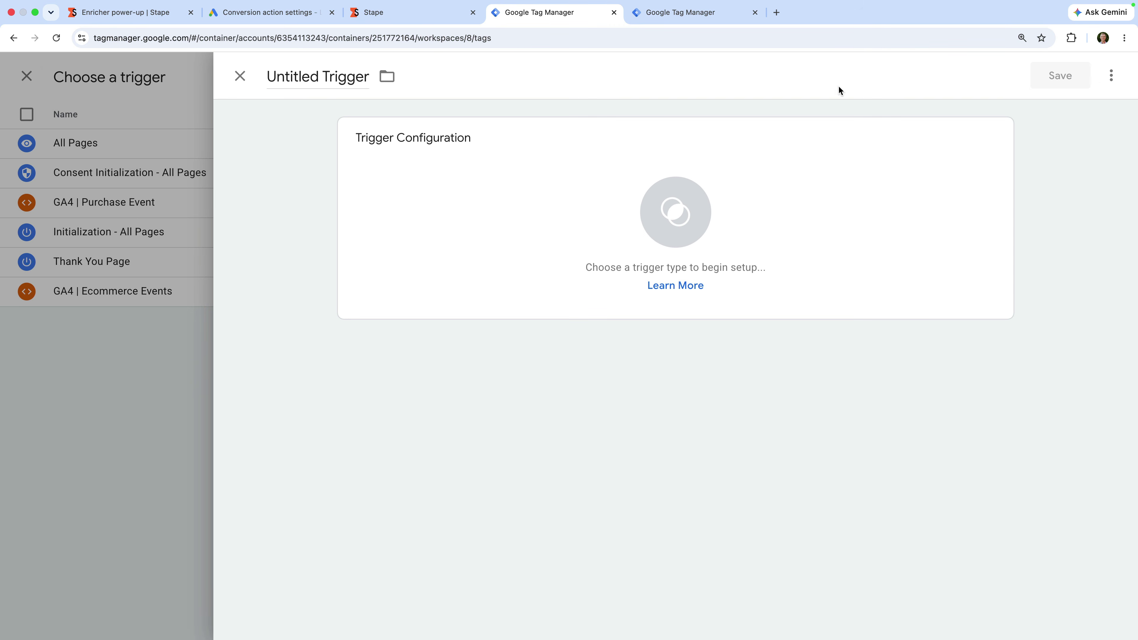
left_click(349, 77)
type("A")
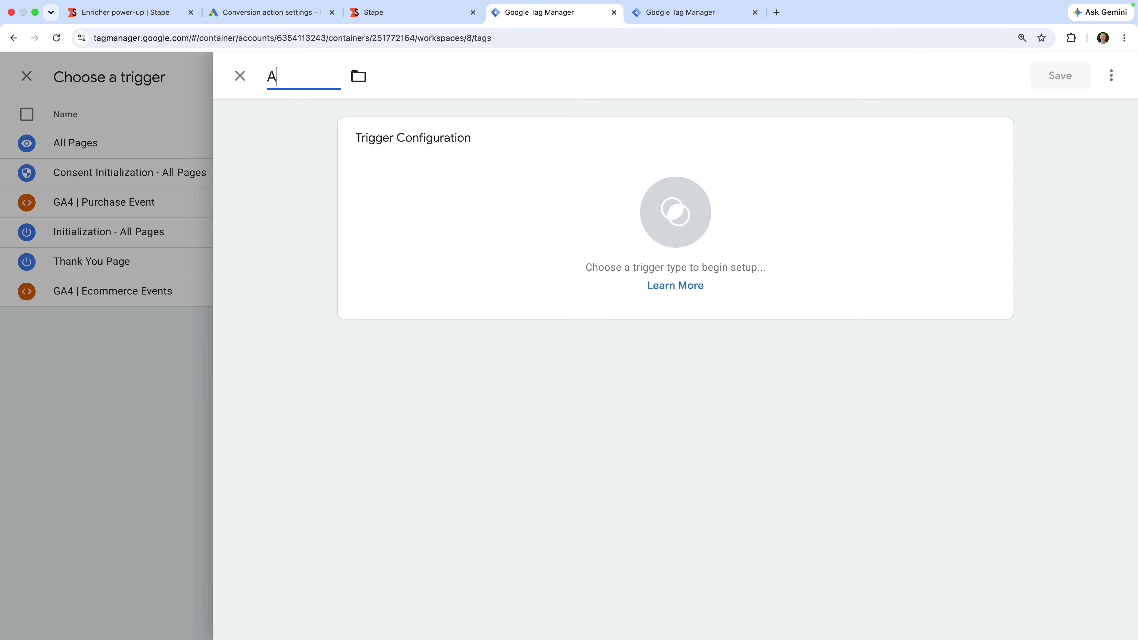
type("ll Form Subm")
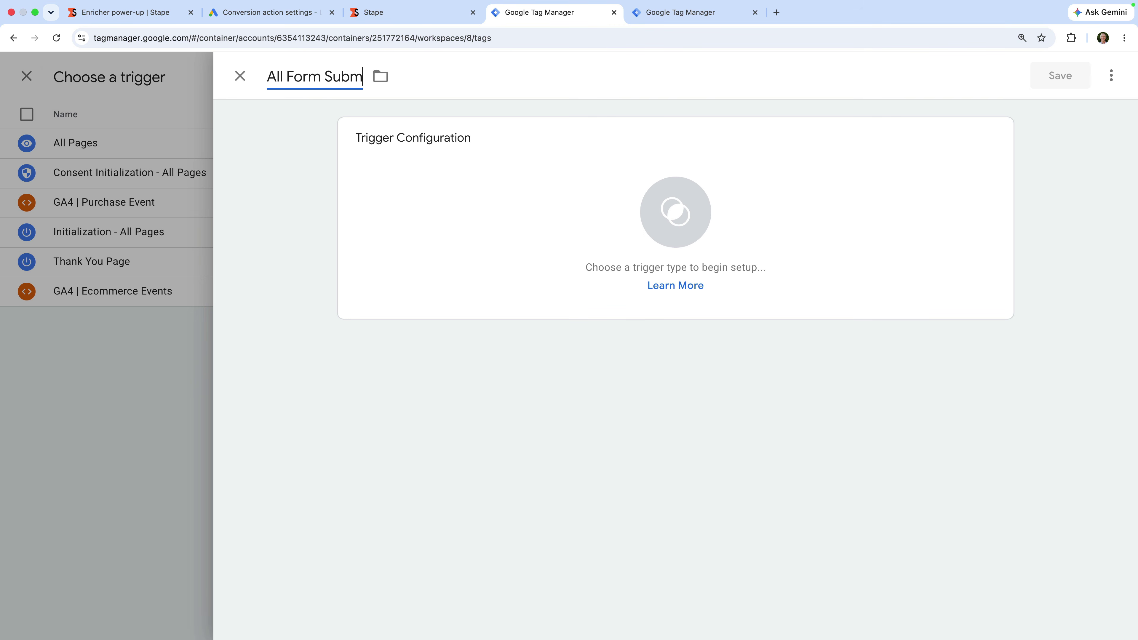
type("issions")
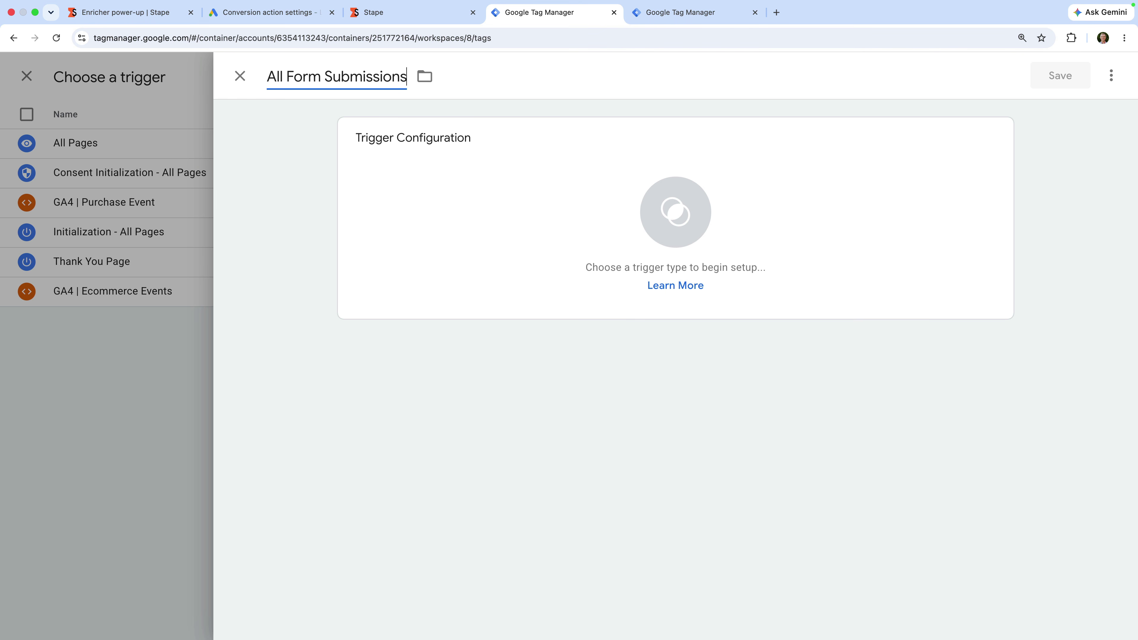
left_click(467, 161)
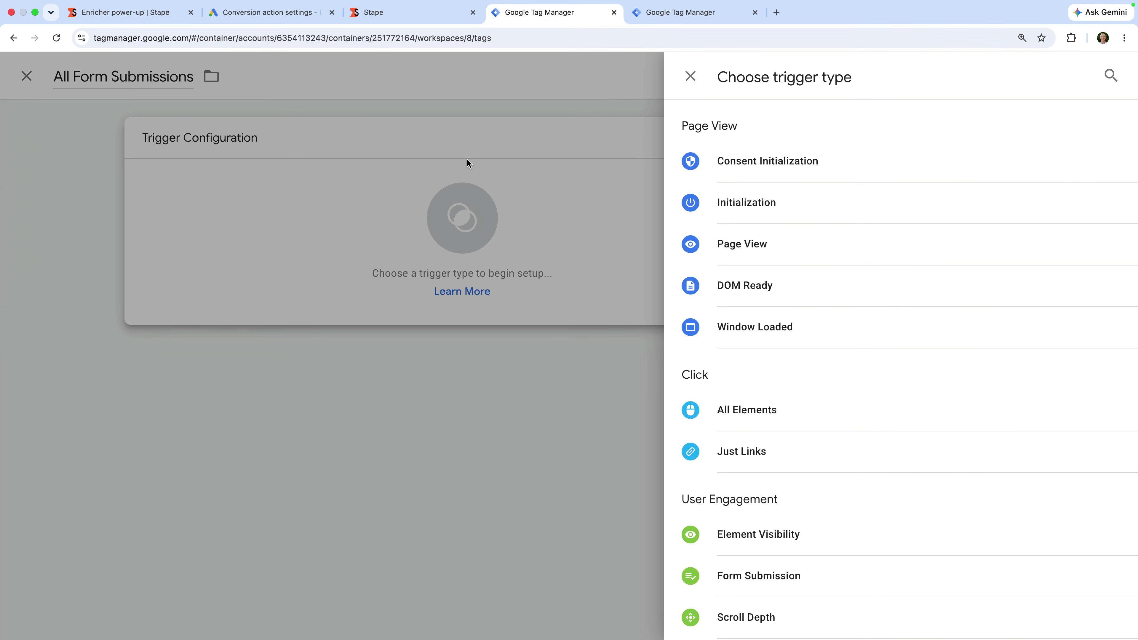
scroll(790, 247, "down", 4)
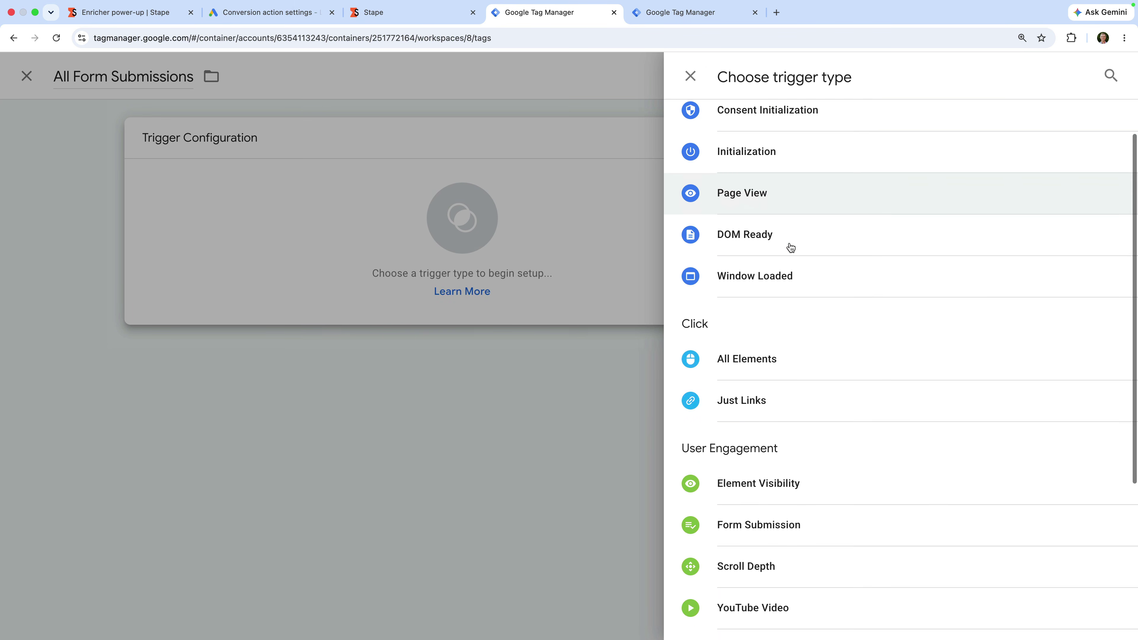
left_click(808, 388)
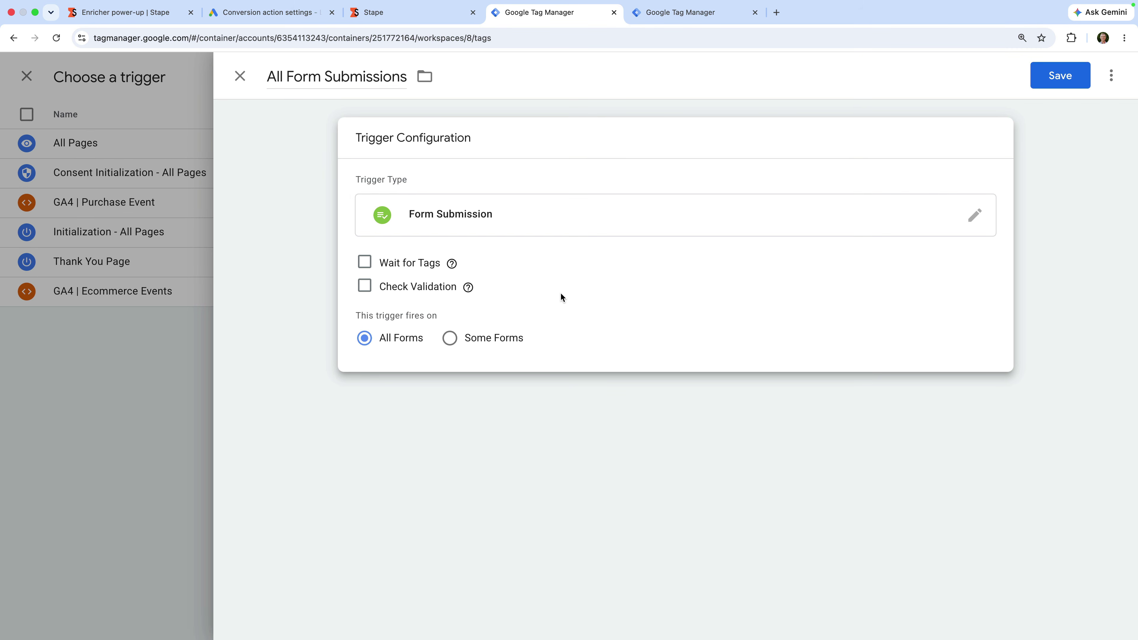
left_click(450, 339)
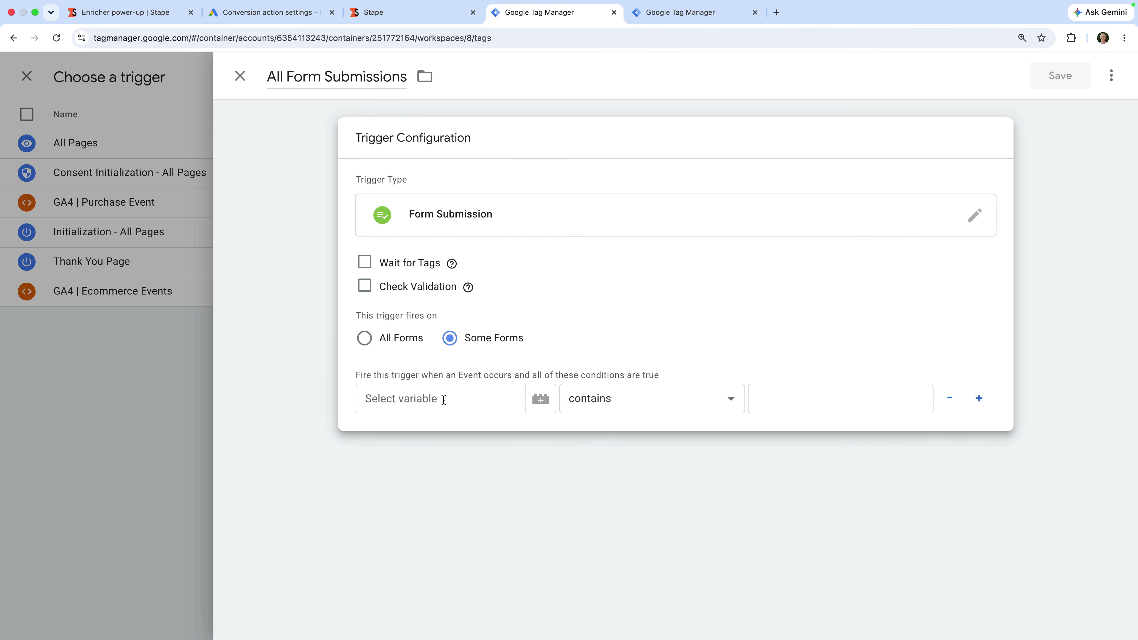
left_click(364, 339)
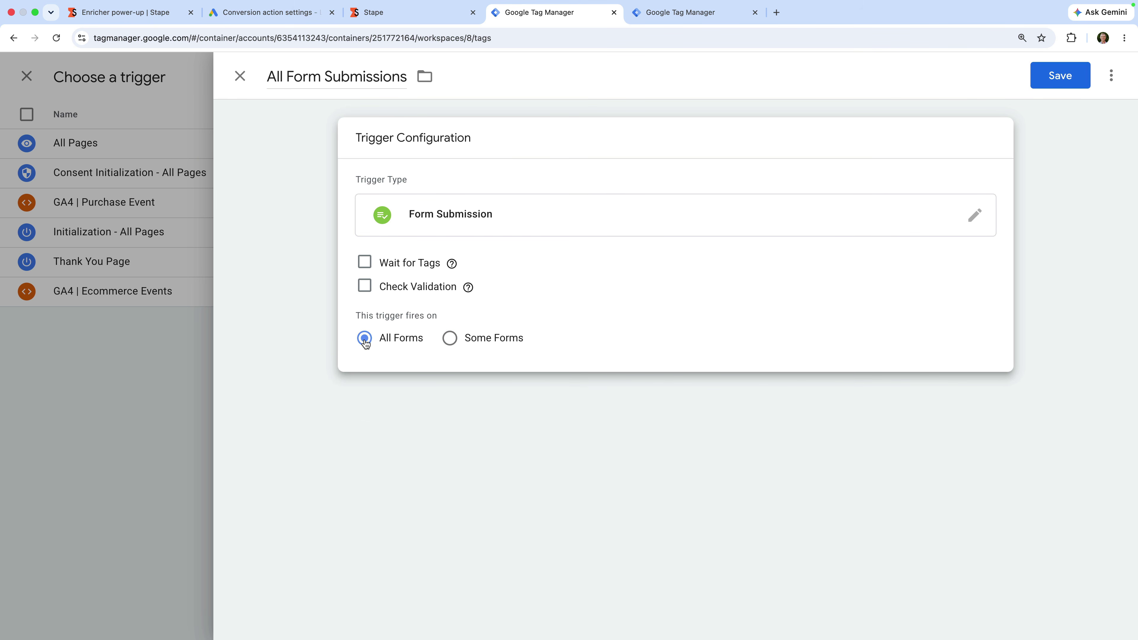
left_click(1044, 83)
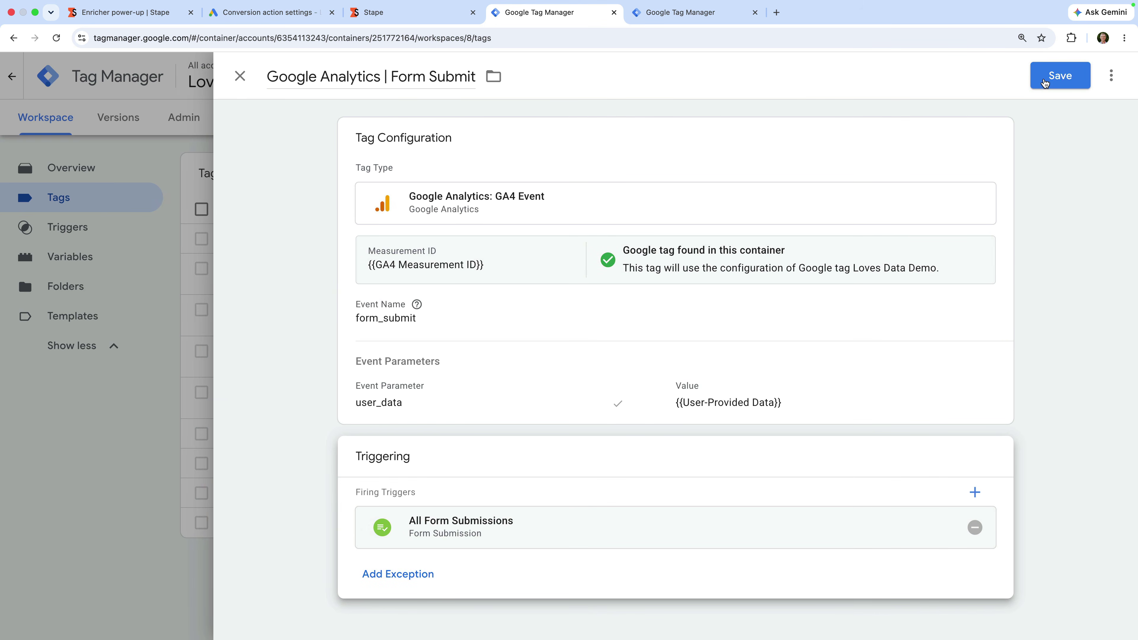
left_click(1059, 75)
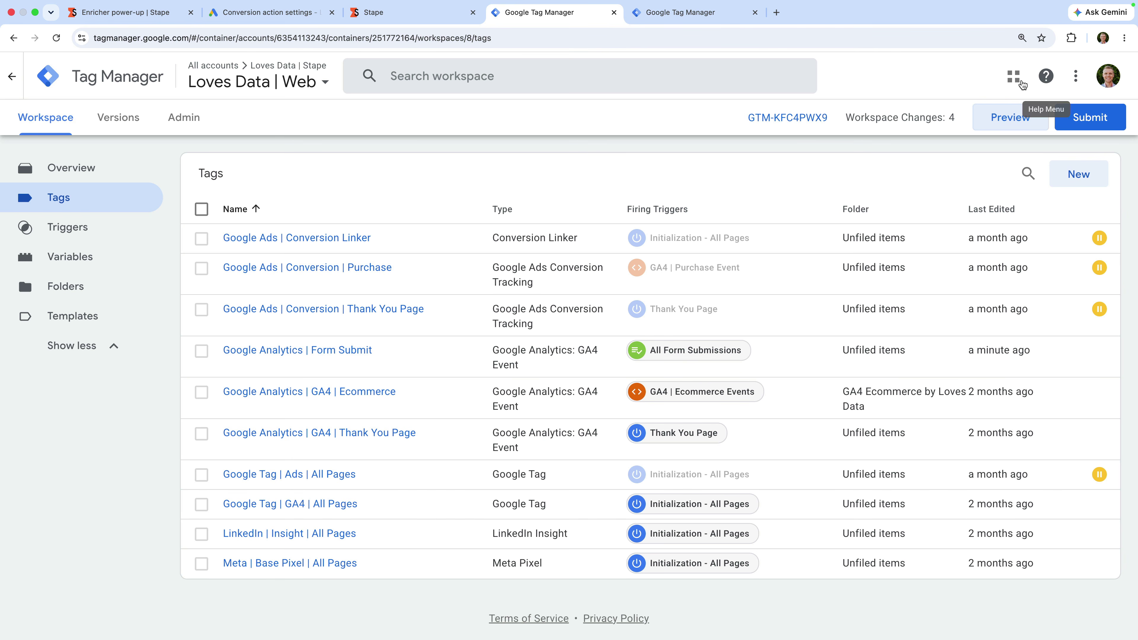
left_click(309, 82)
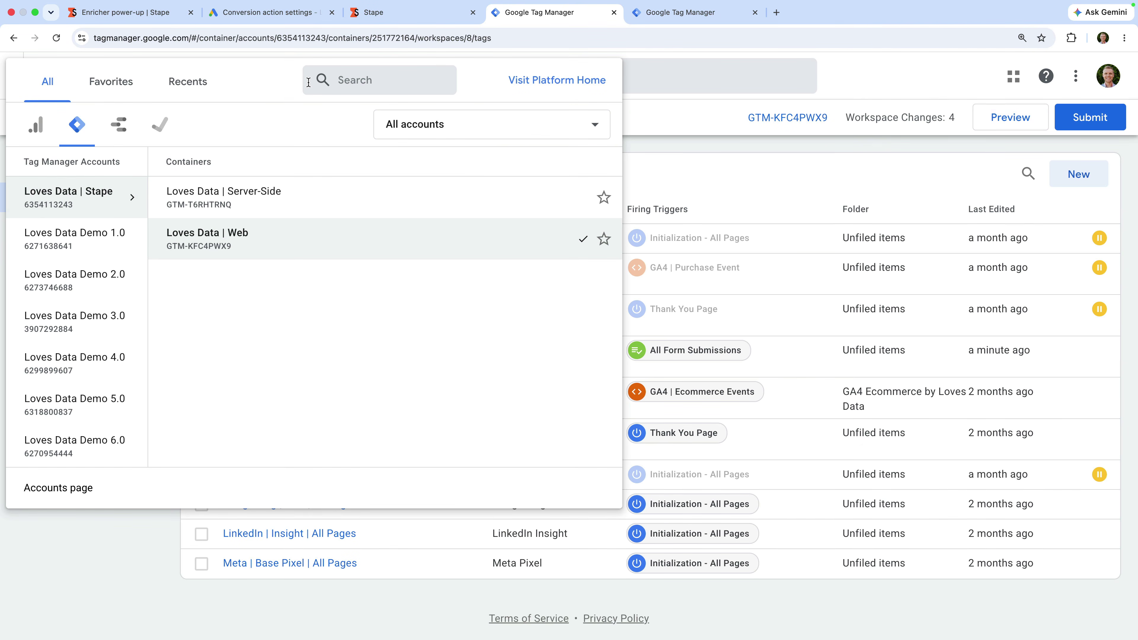
left_click(666, 125)
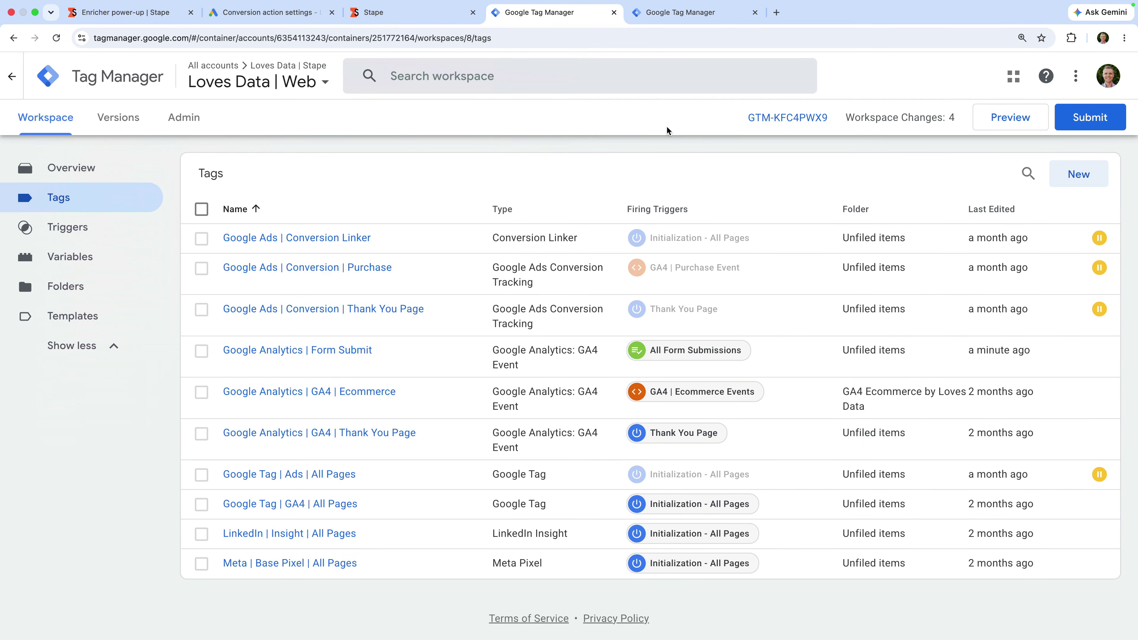
left_click(726, 19)
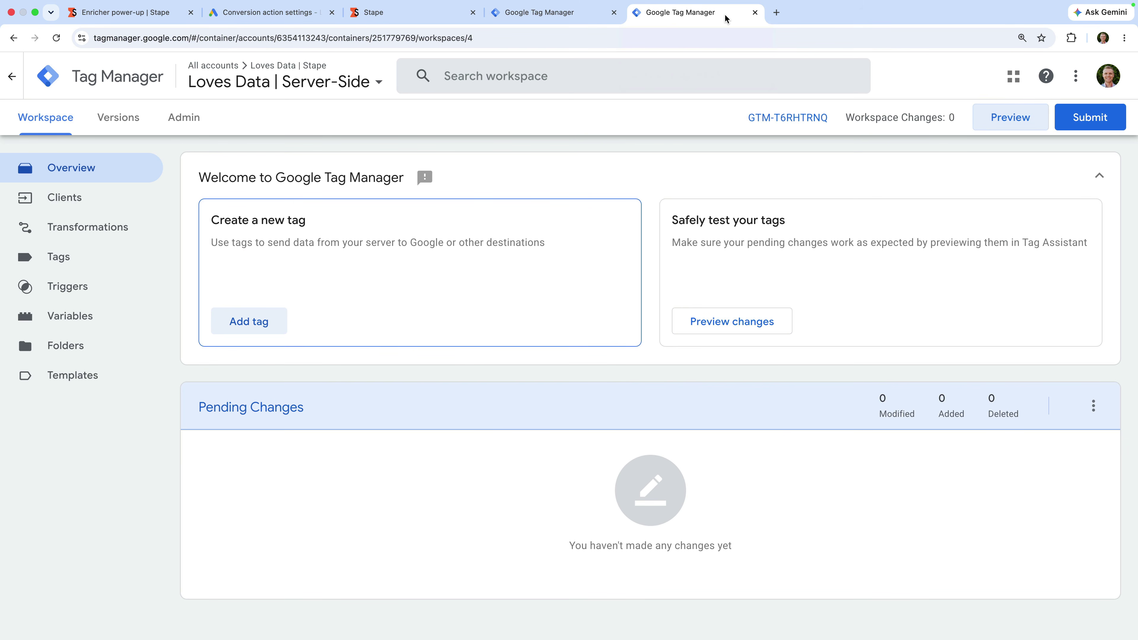
Step: Start Preview for the Server-Side container, then the Web container, connecting to the demo store site
left_click(992, 121)
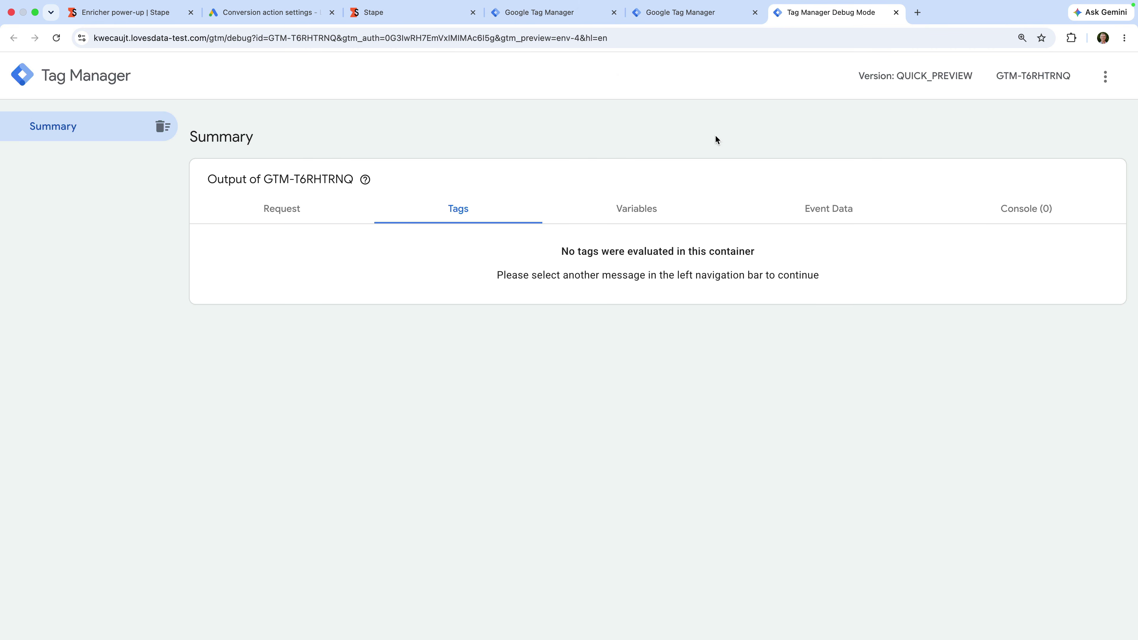
left_click(589, 18)
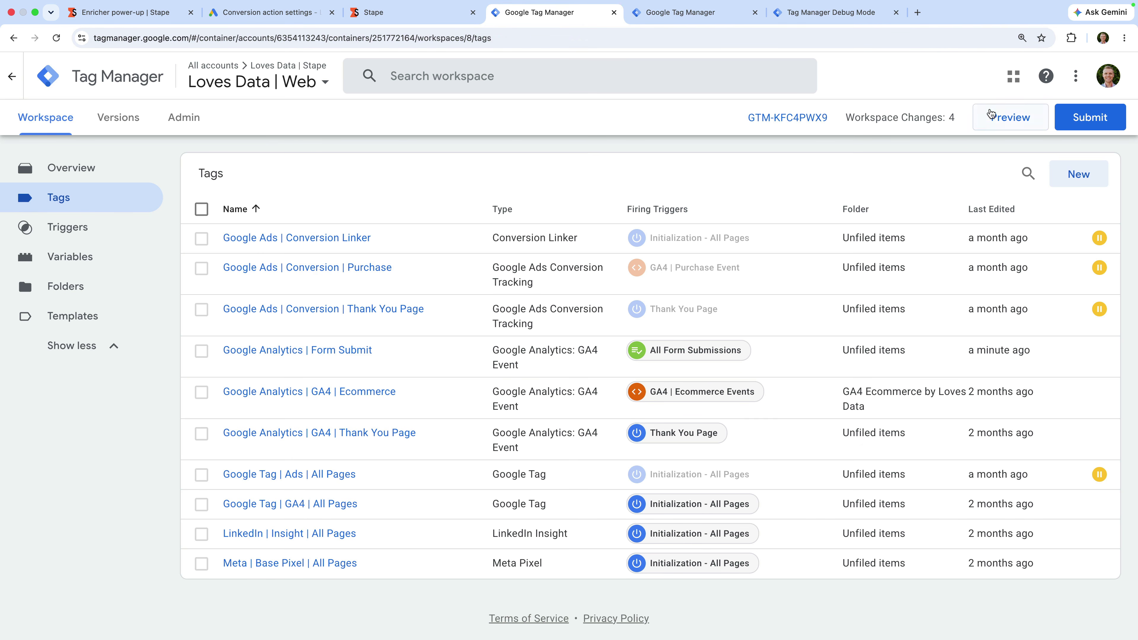
left_click(991, 119)
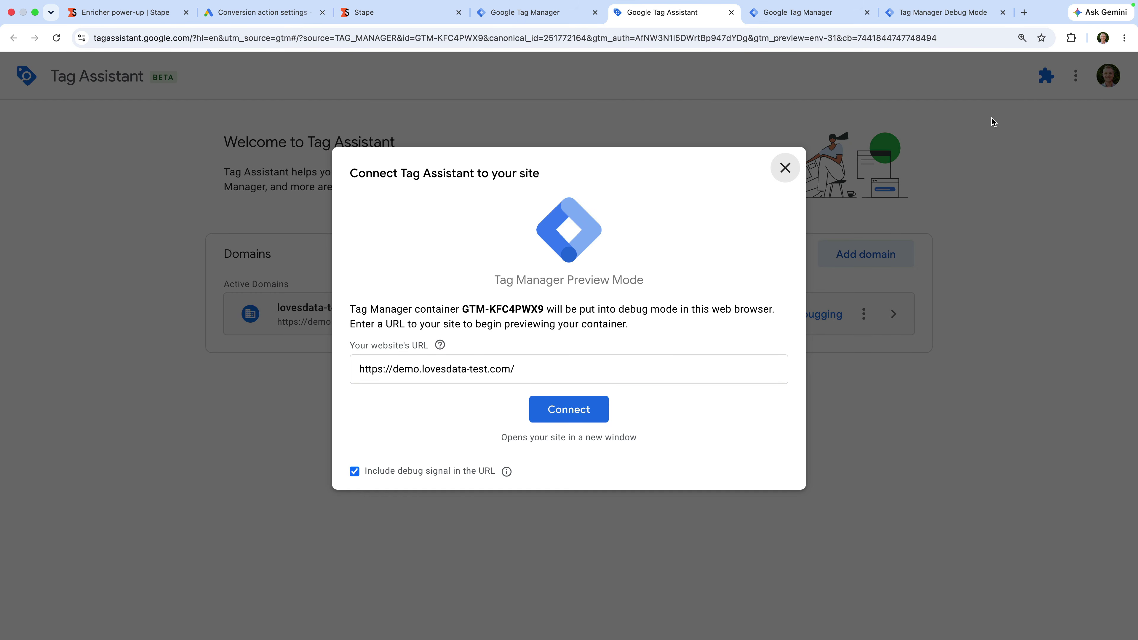
left_click(578, 407)
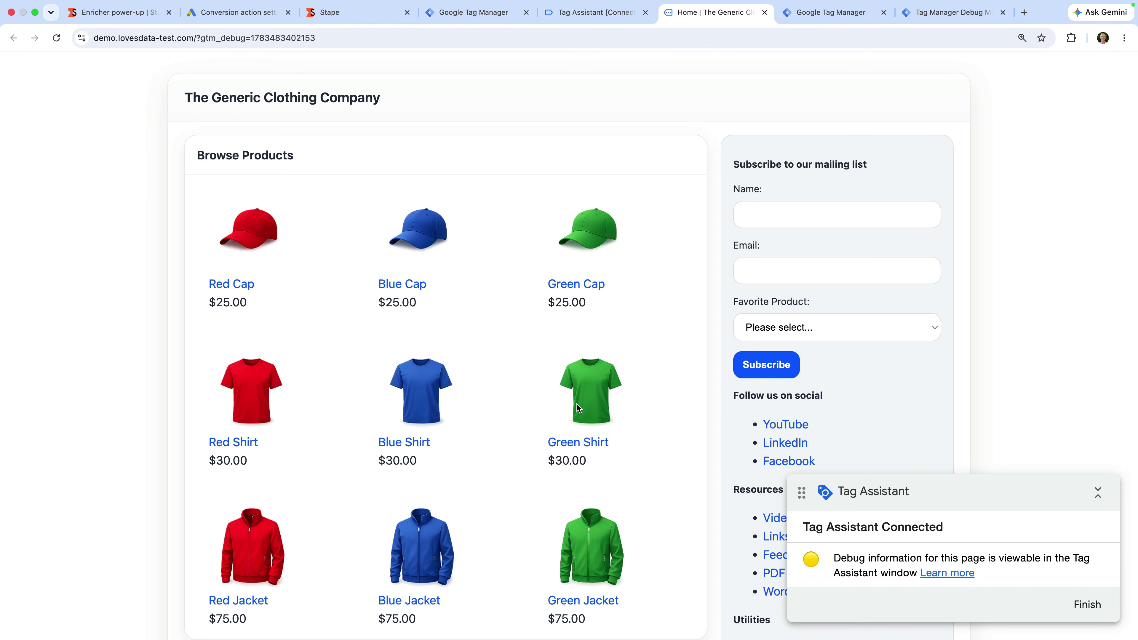
Step: Add the Red Cap to the cart and proceed to checkout
left_click(259, 237)
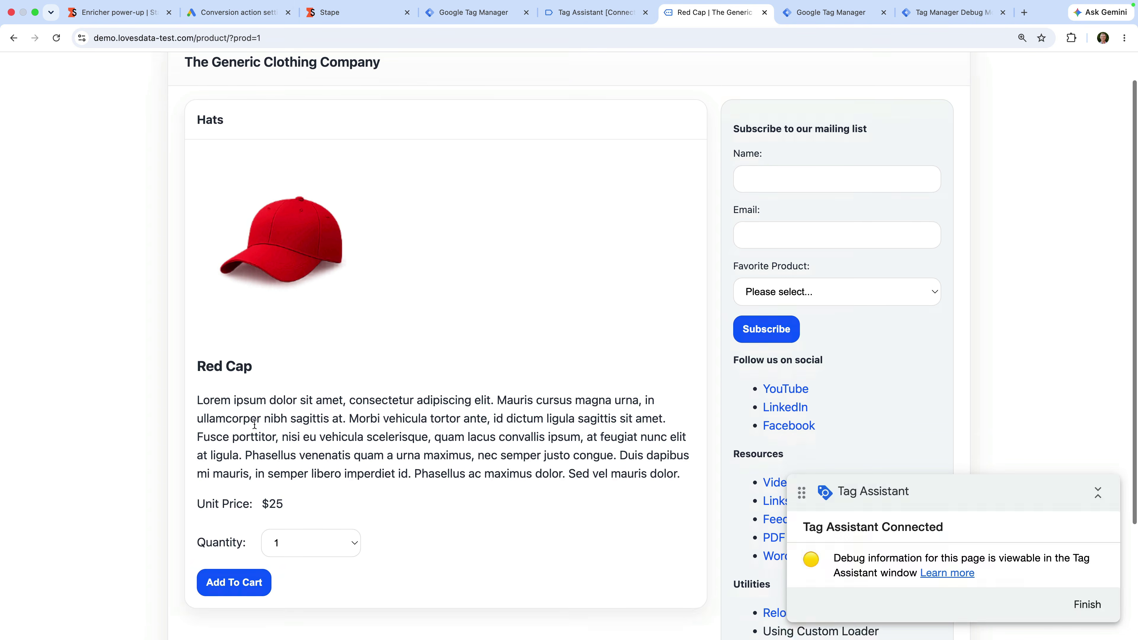
scroll(254, 424, "down", 3)
left_click(235, 532)
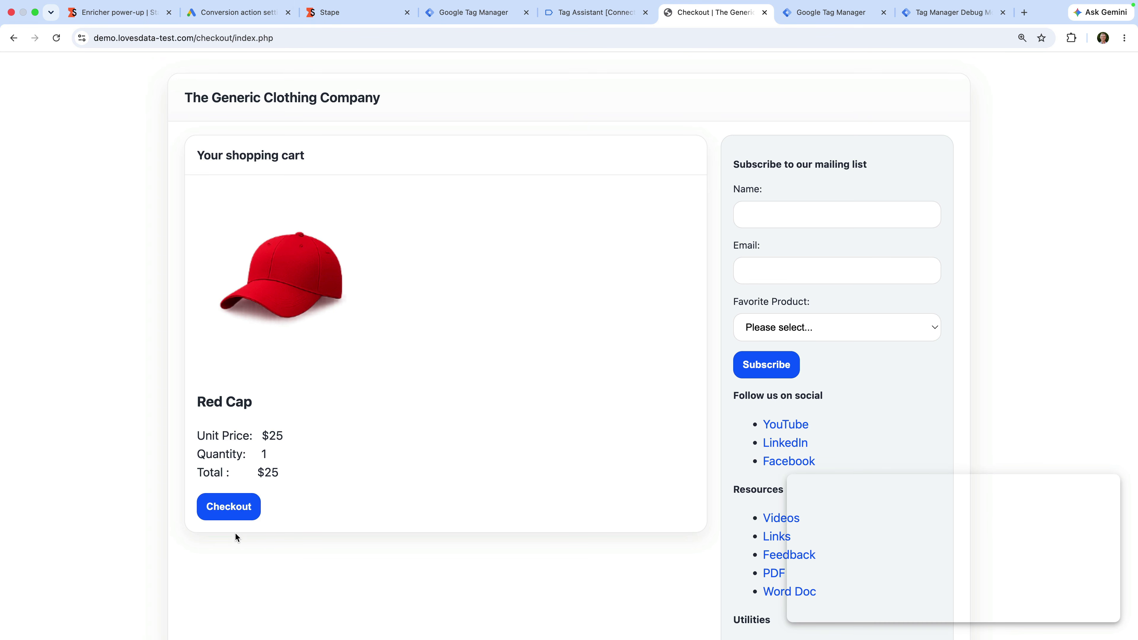
left_click(234, 512)
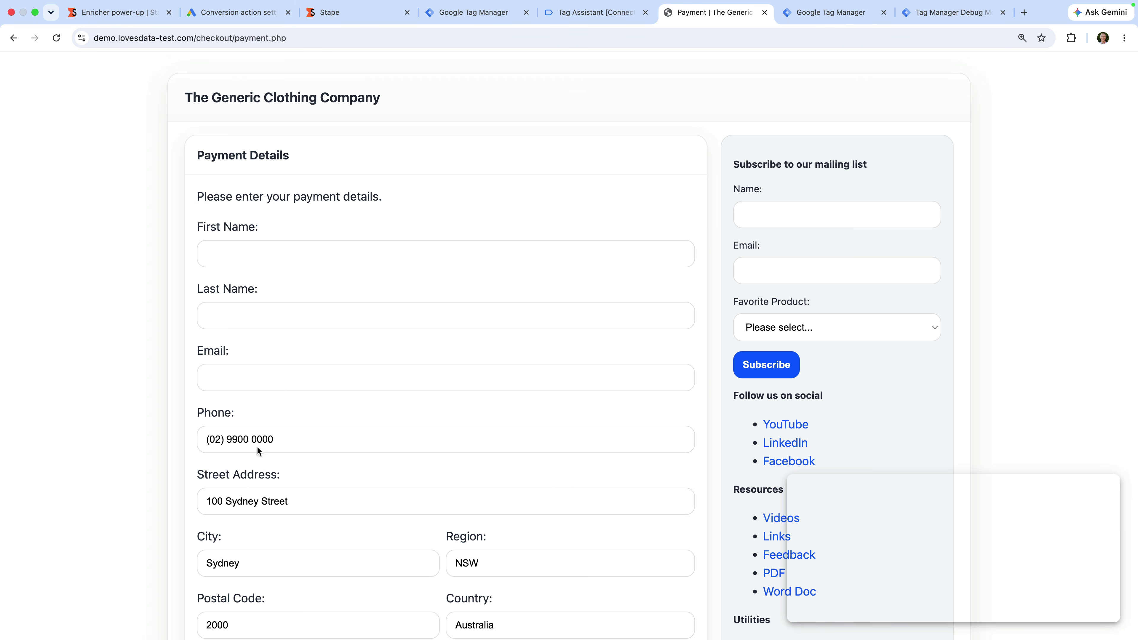
Step: Fill in the buyer's first name, last name and e-mail, then confirm the purchase
left_click(288, 258)
type("Benjamin")
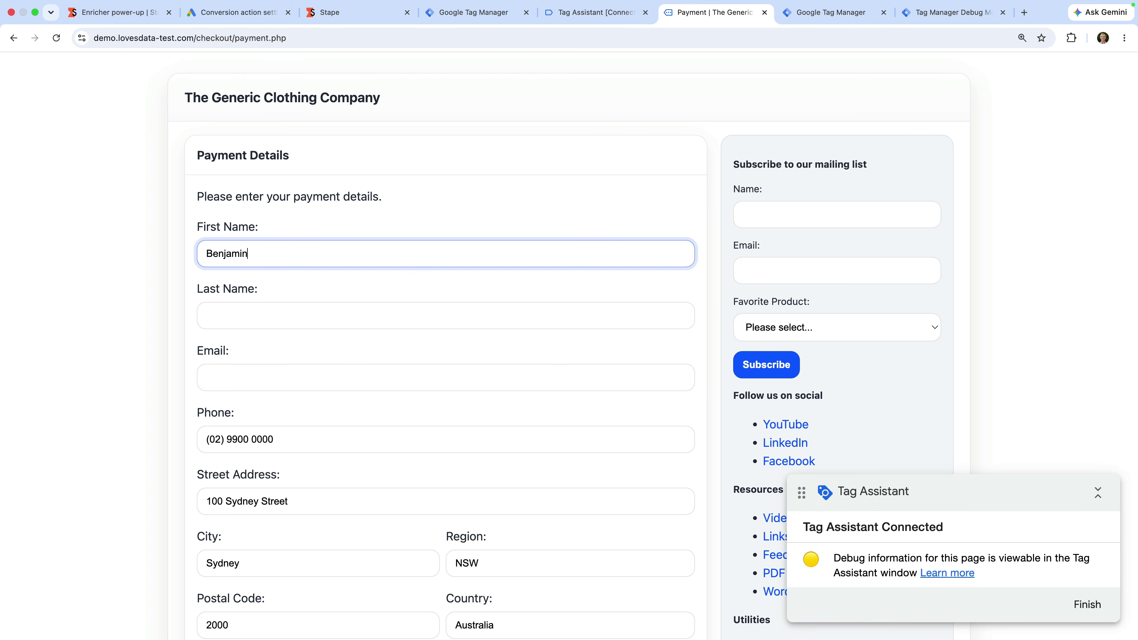
key("Tab")
type("Mangold")
key("Tab")
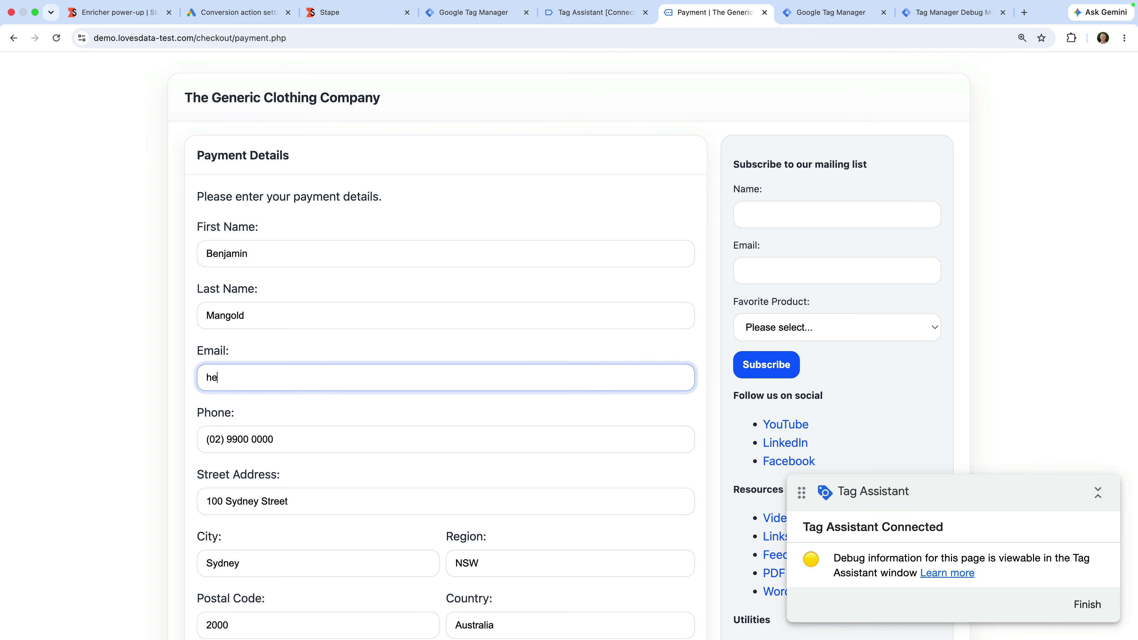
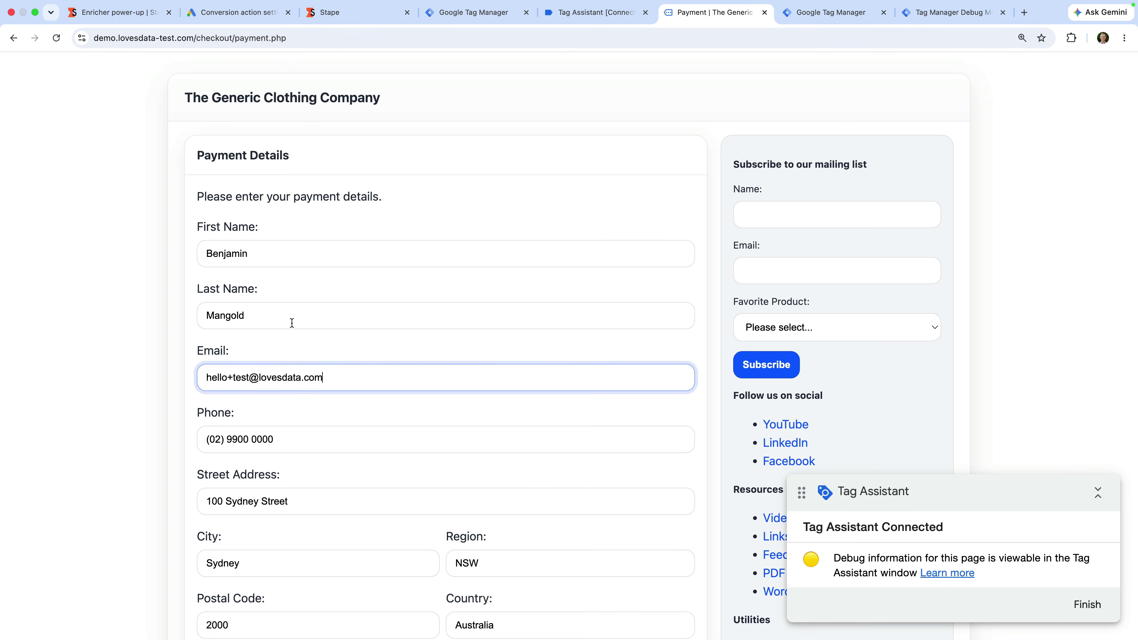
scroll(293, 391, "down", 7)
left_click(223, 505)
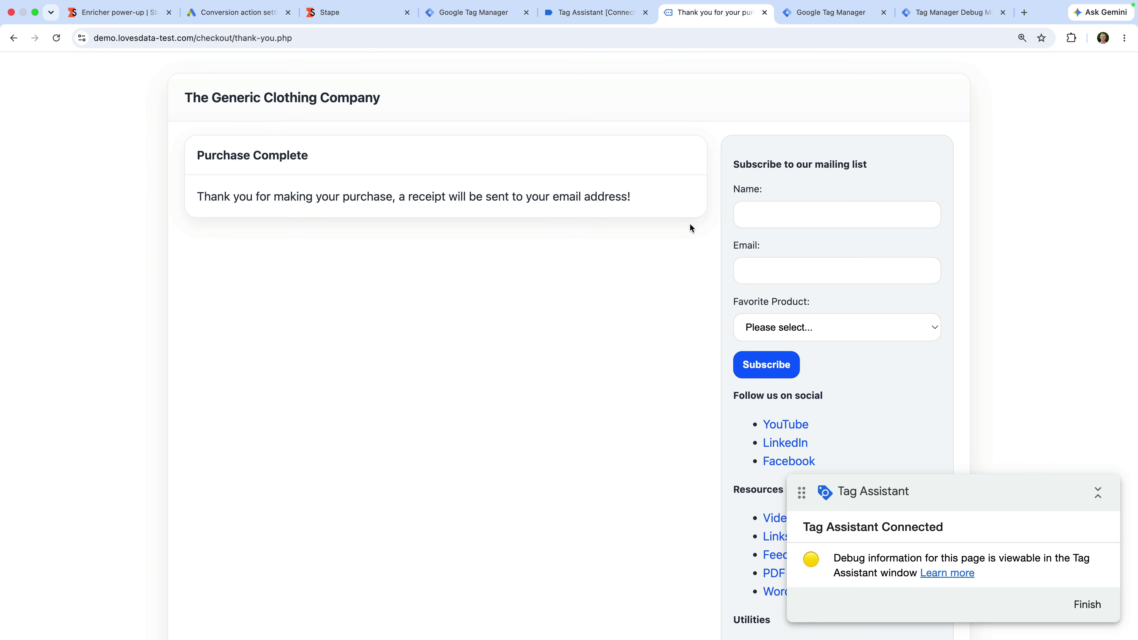
Step: Subscribe with the subscriber's name and e-mail, choosing Hats as favourite product
left_click(758, 215)
type("Benjamin")
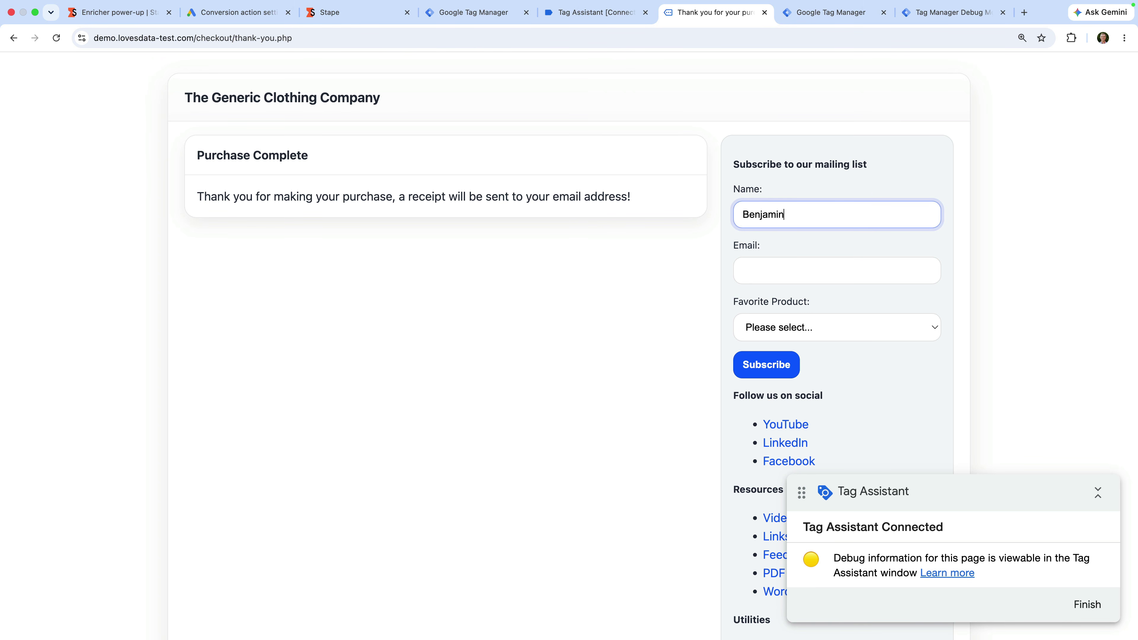
key("Tab")
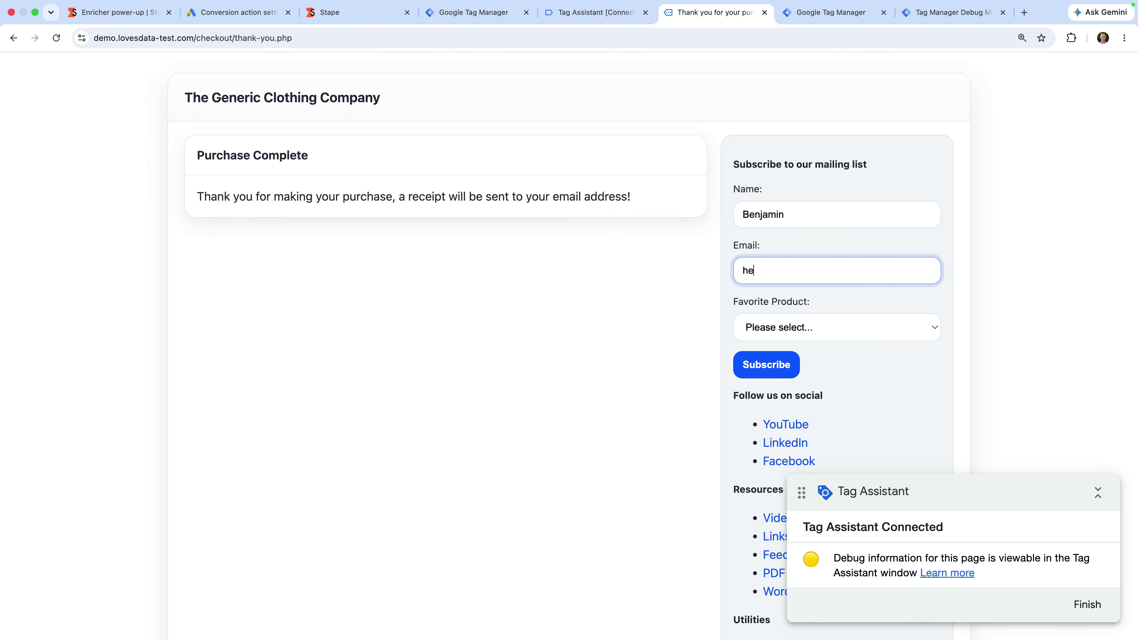
left_click(806, 327)
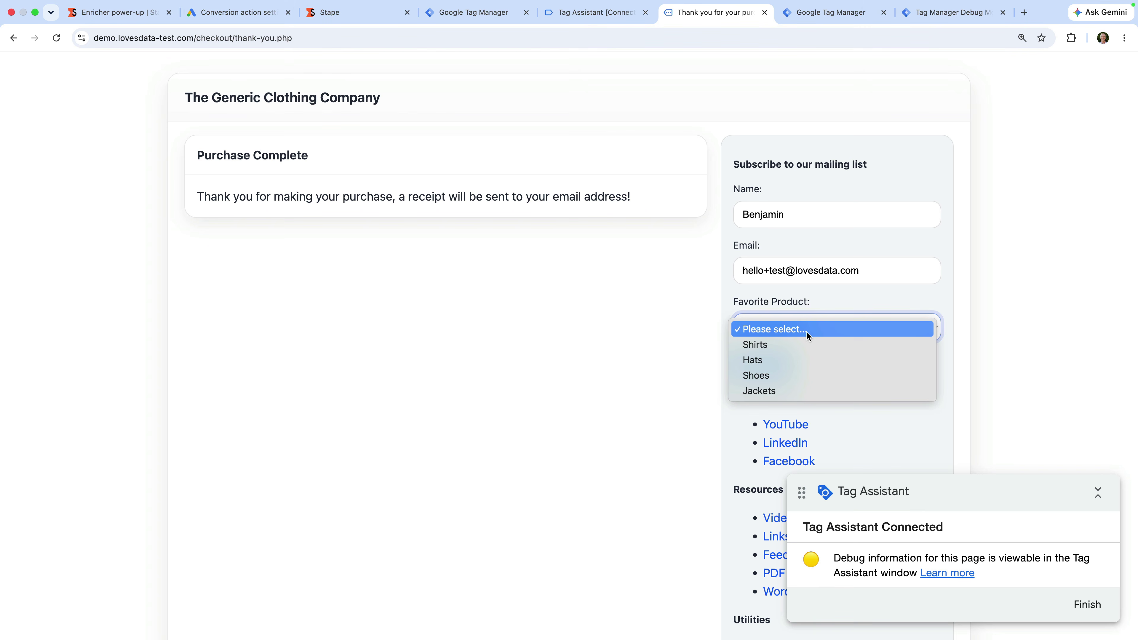
left_click(801, 361)
left_click(755, 374)
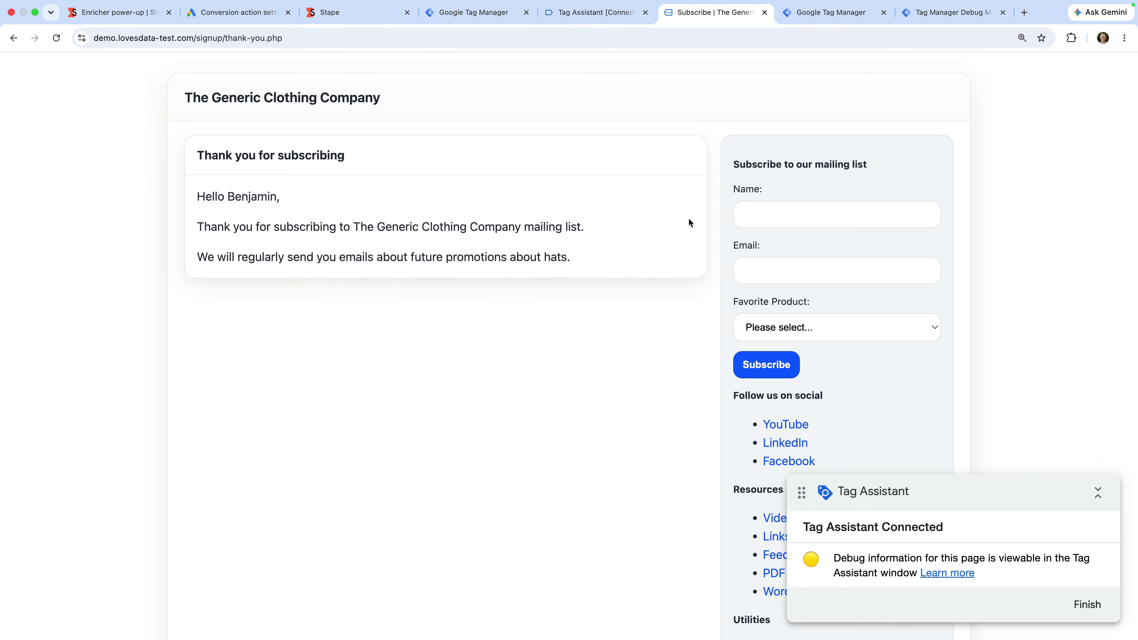
left_click(593, 12)
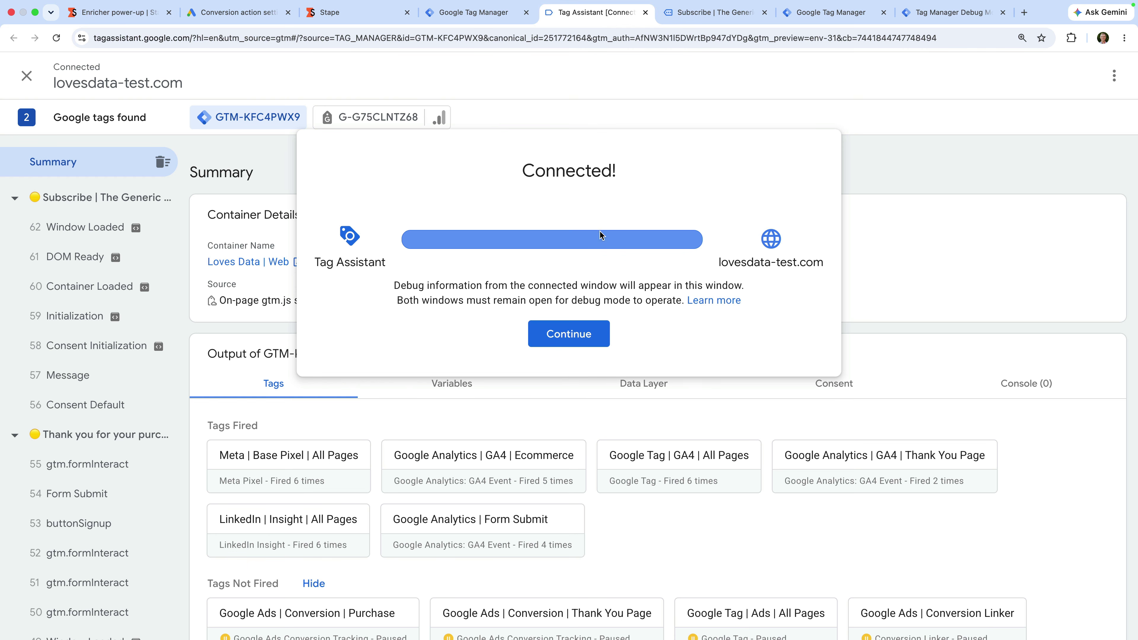
Step: Check the payment page's Form Submit variables for the User-Provided Data object, then go to the server debug tab
left_click(568, 334)
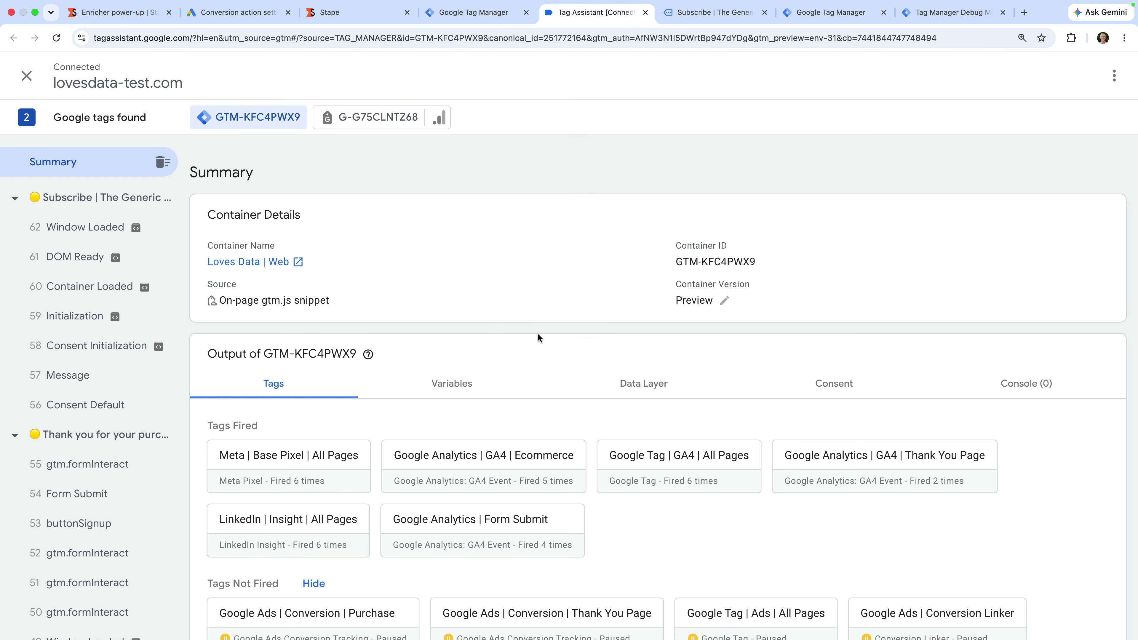
scroll(165, 519, "down", 3)
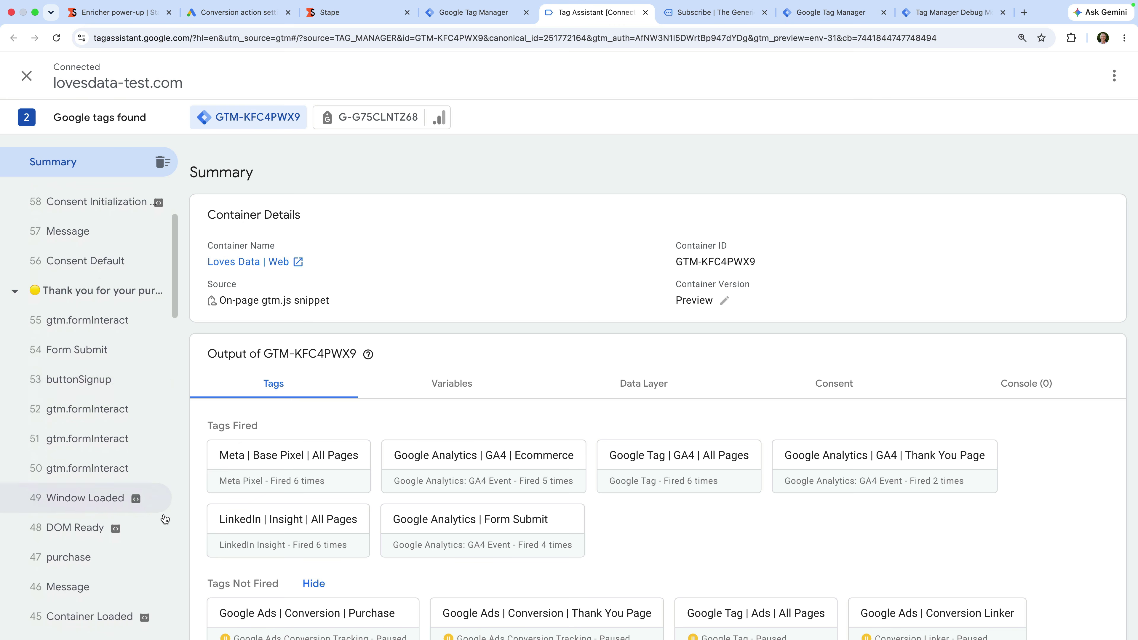
scroll(165, 519, "down", 7)
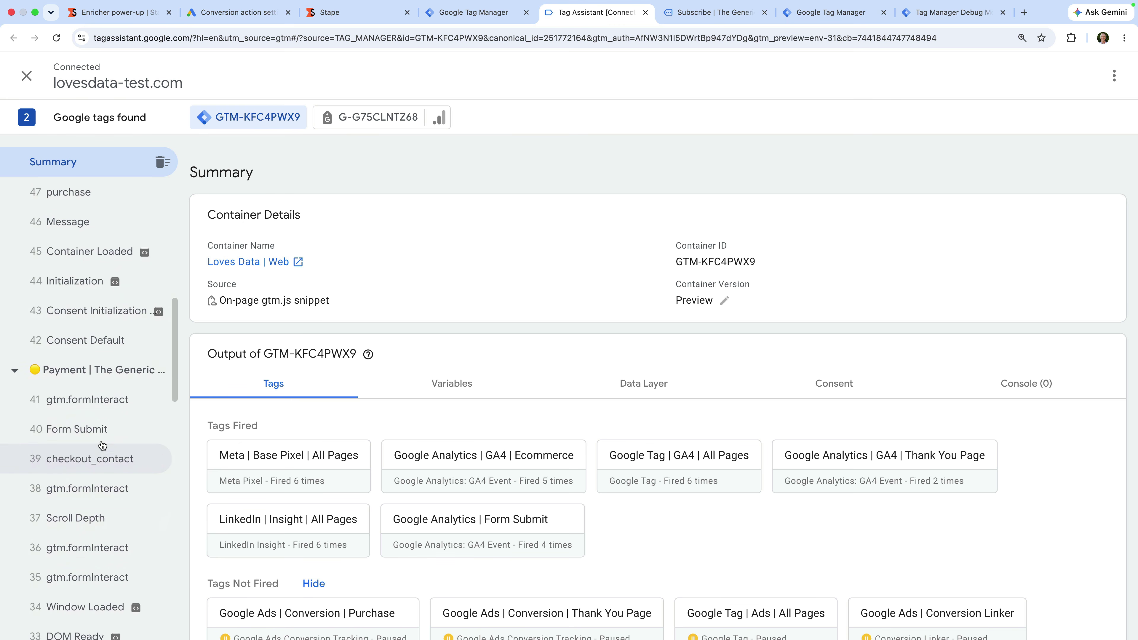
left_click(95, 436)
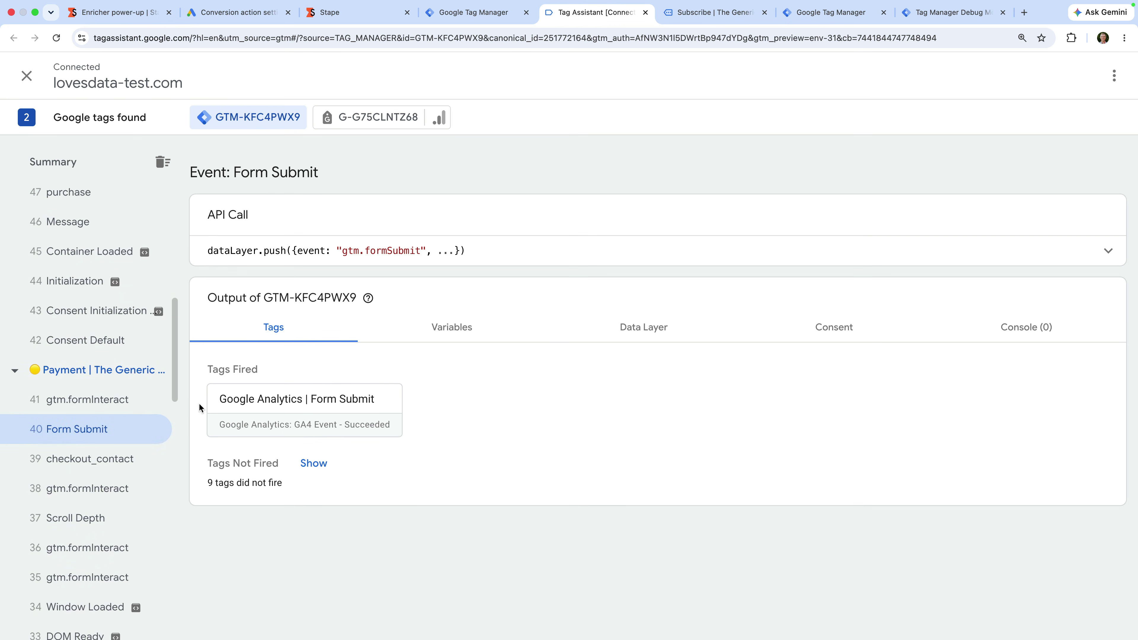
left_click(431, 336)
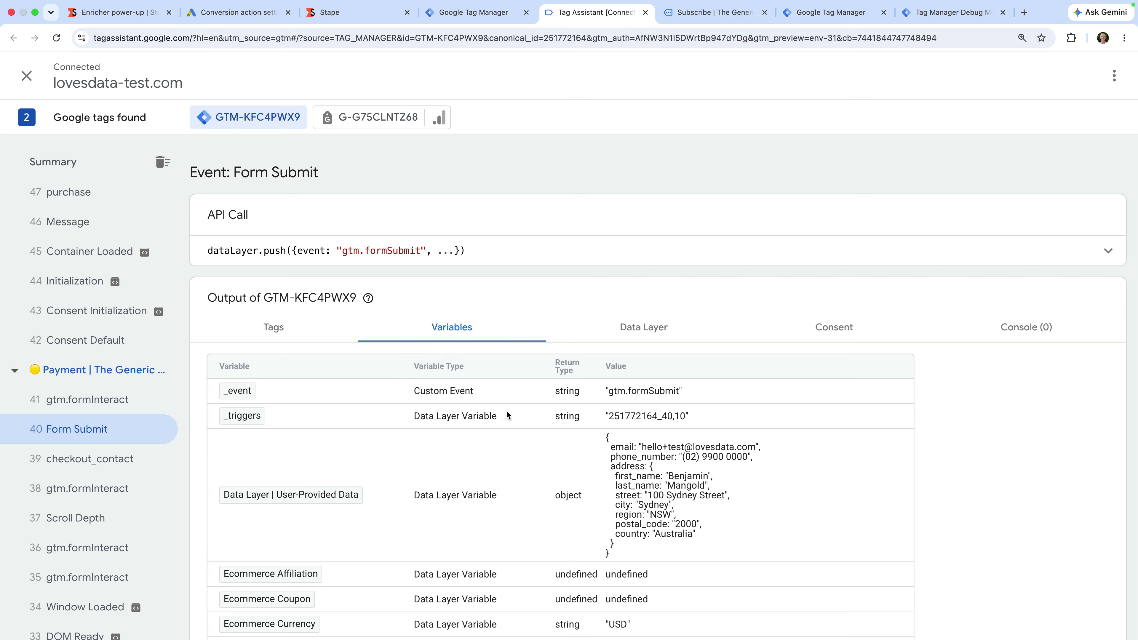
scroll(509, 414, "down", 2)
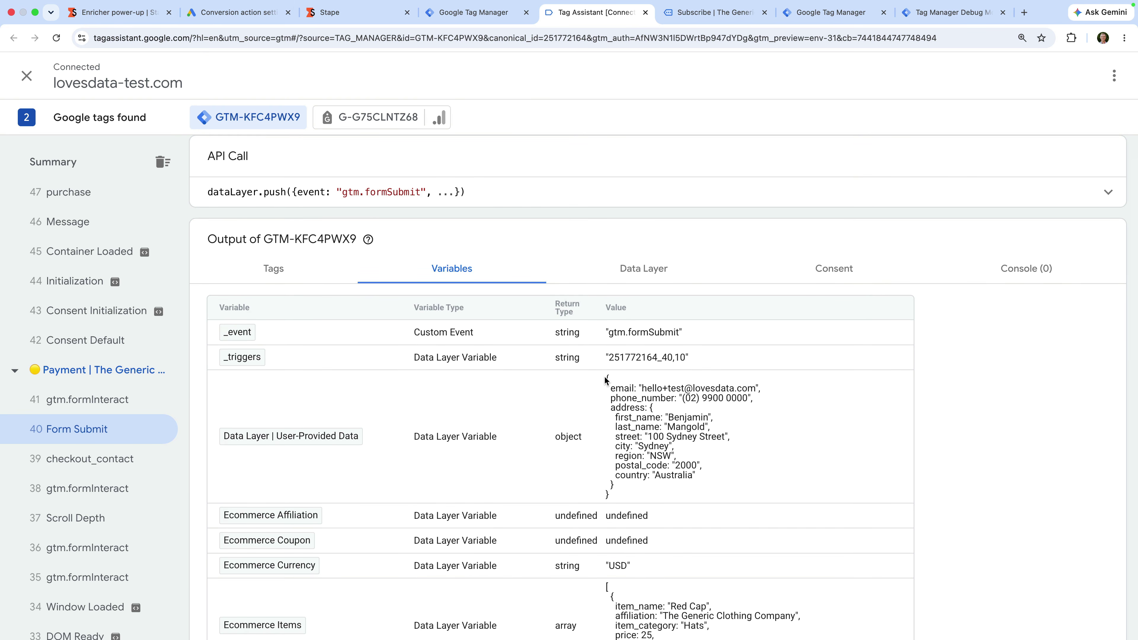
left_click_drag(603, 376, 645, 496)
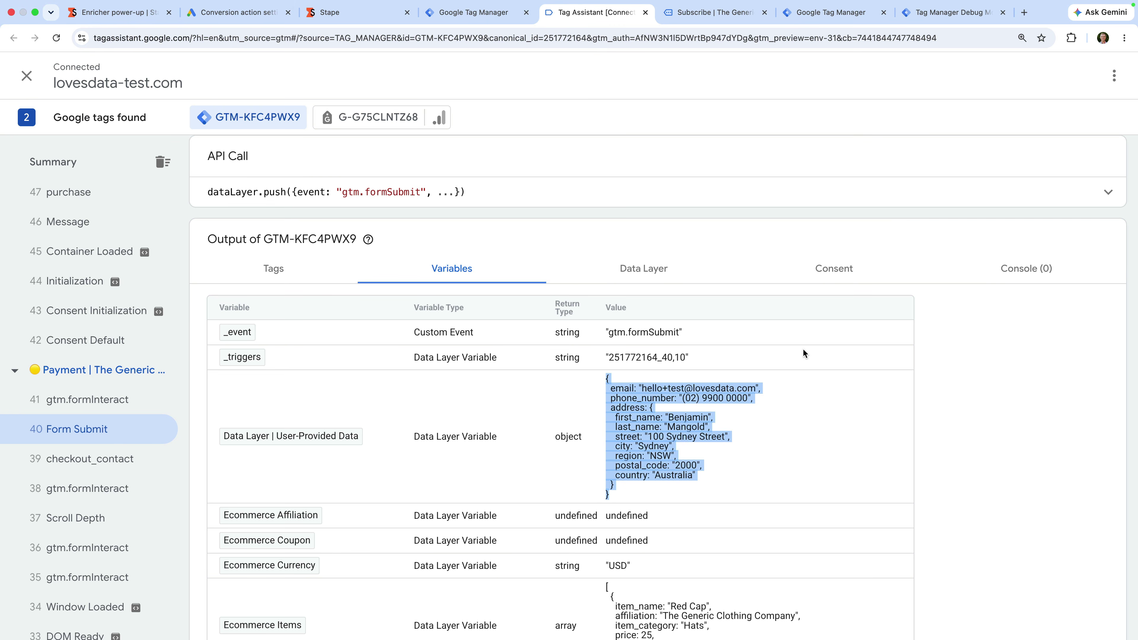
left_click(933, 16)
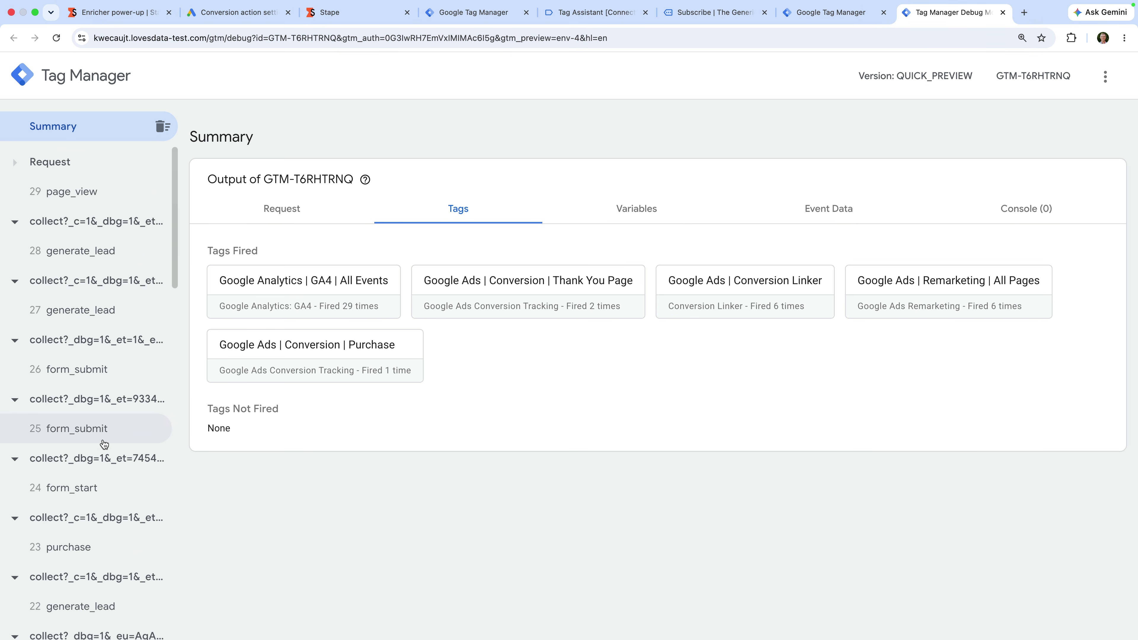
Step: Check that the server-side form_submit event's Event Data contains the full user_data block
scroll(104, 444, "down", 10)
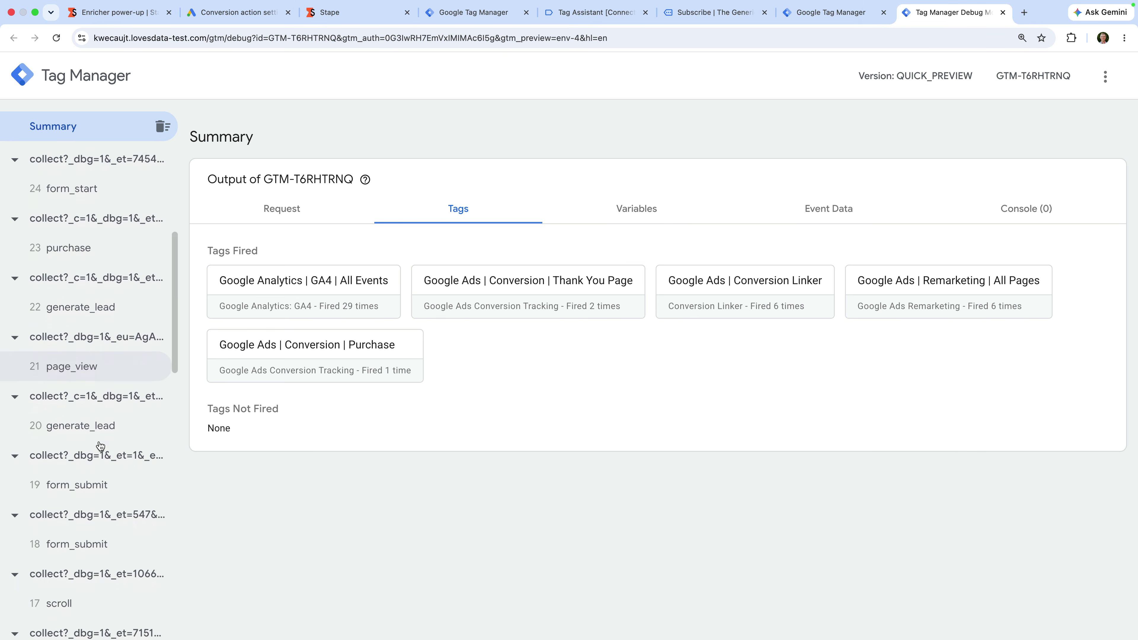
left_click(103, 457)
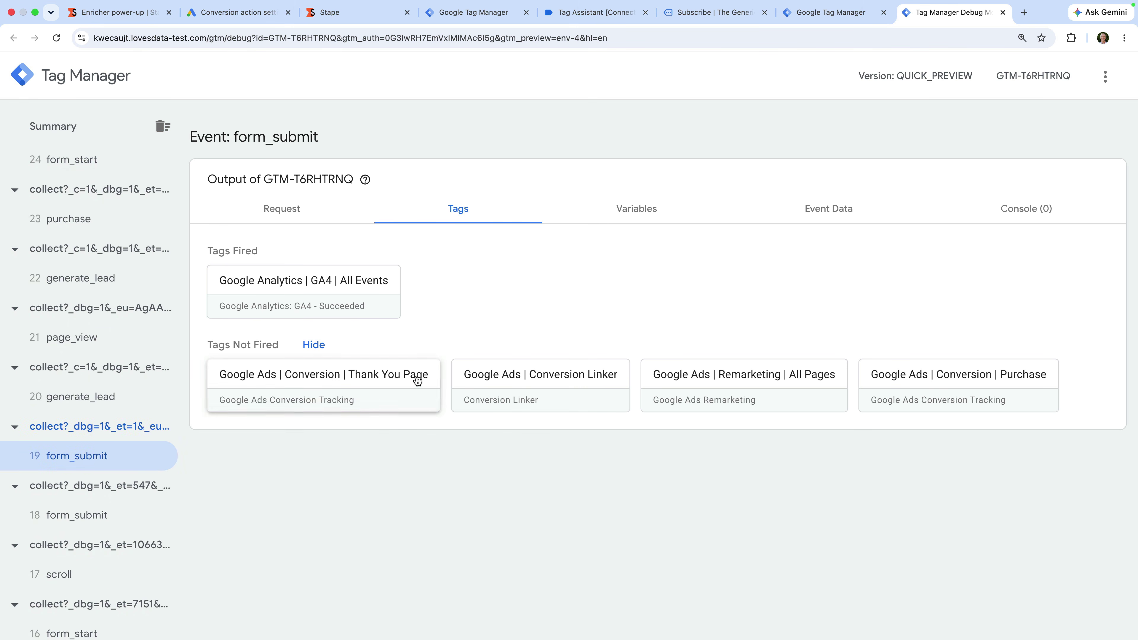
left_click(805, 211)
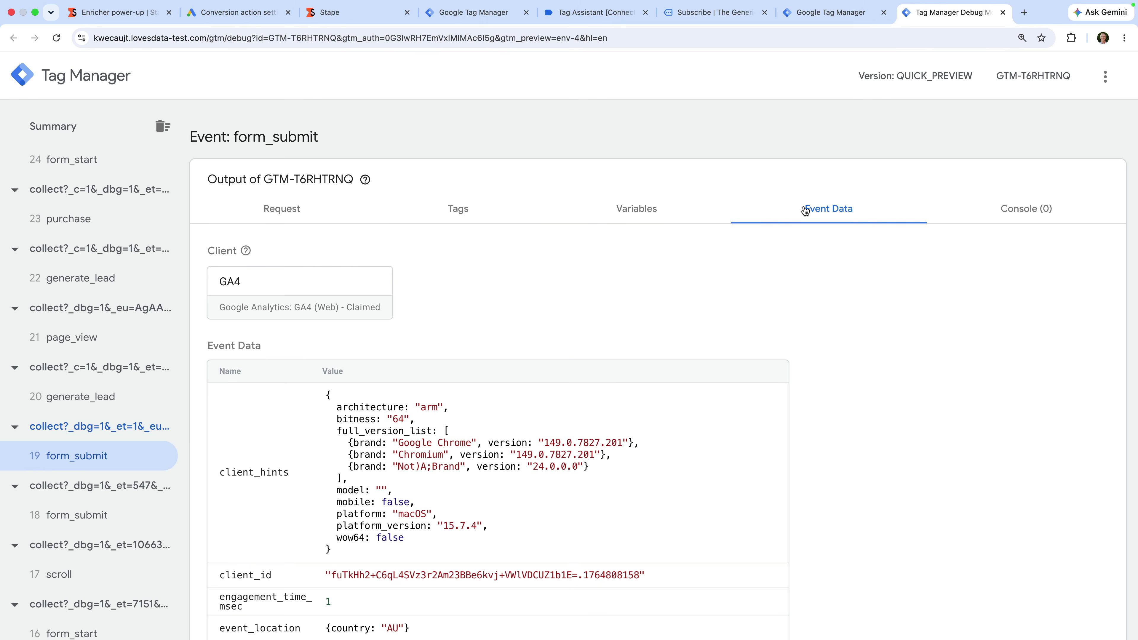
scroll(601, 392, "down", 7)
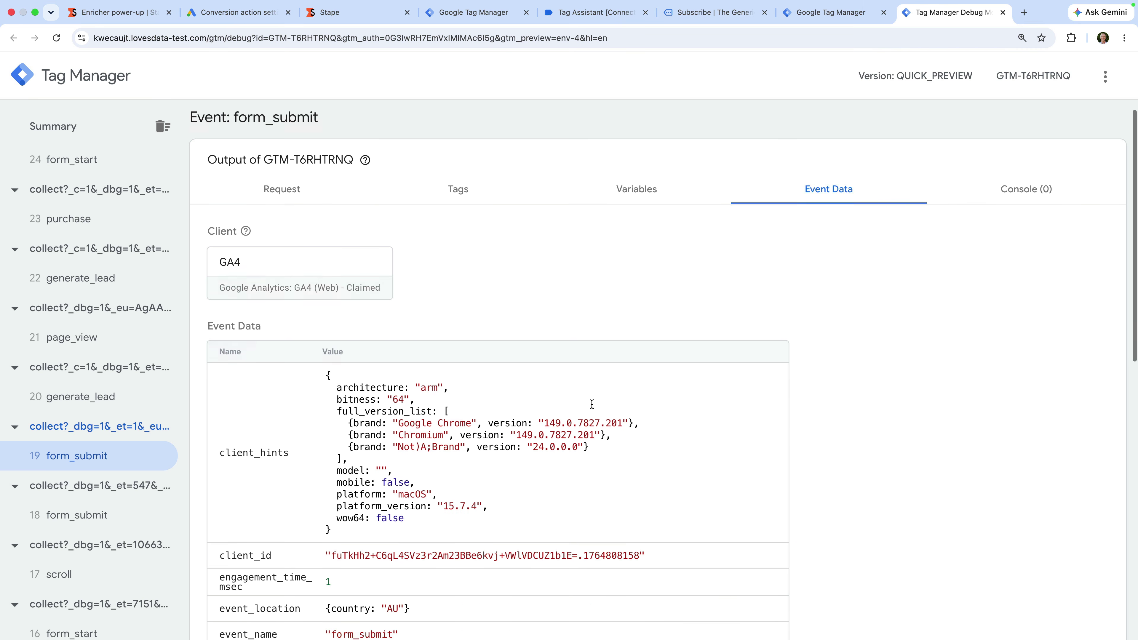
scroll(591, 403, "down", 7)
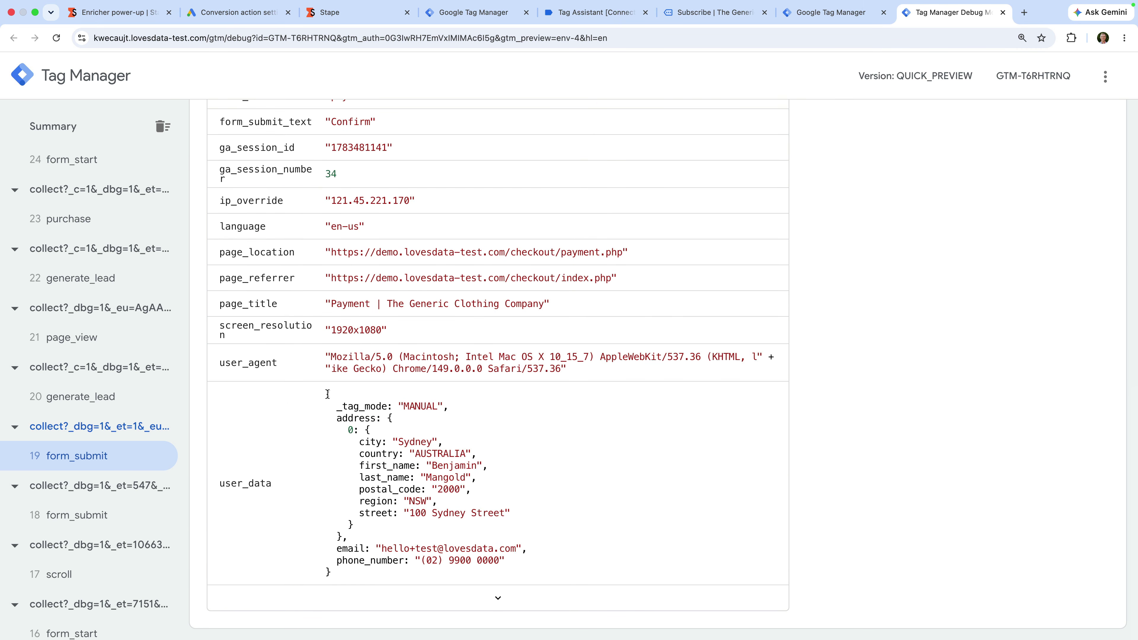
left_click_drag(327, 394, 375, 578)
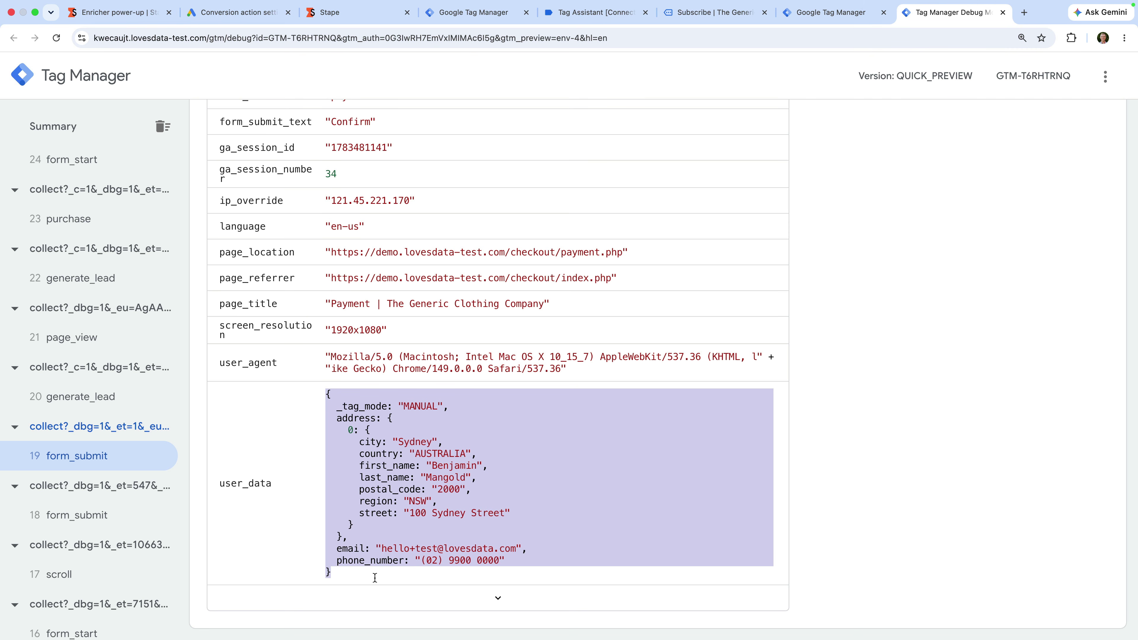
Step: Review the tags fired on the latest page_view and open the Thank You Page conversion tag
scroll(159, 358, "up", 7)
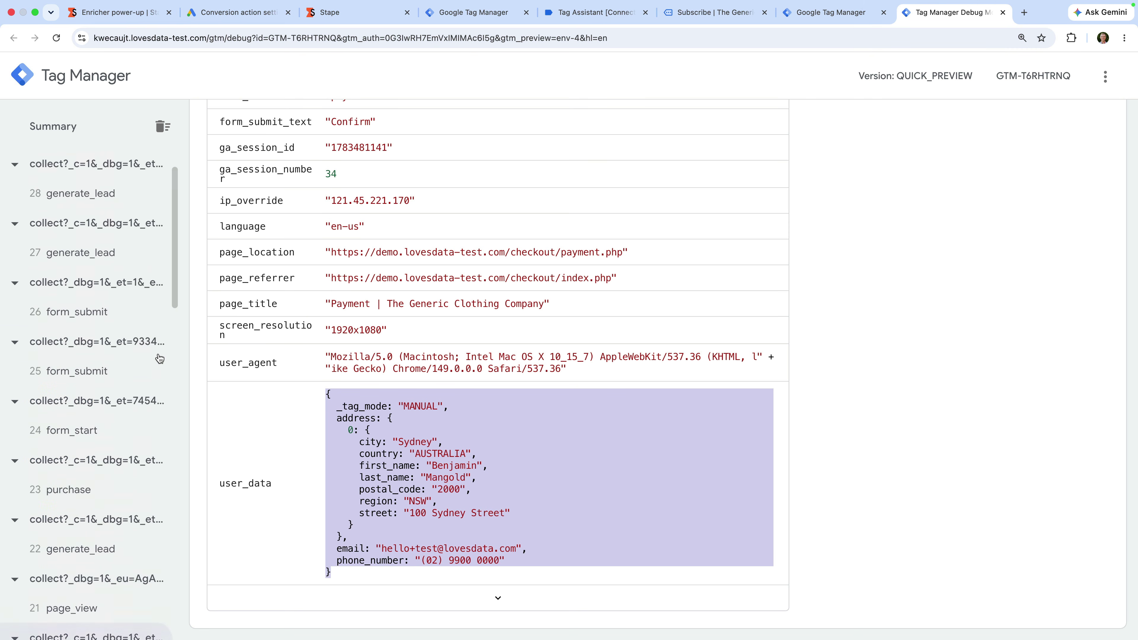
left_click(111, 192)
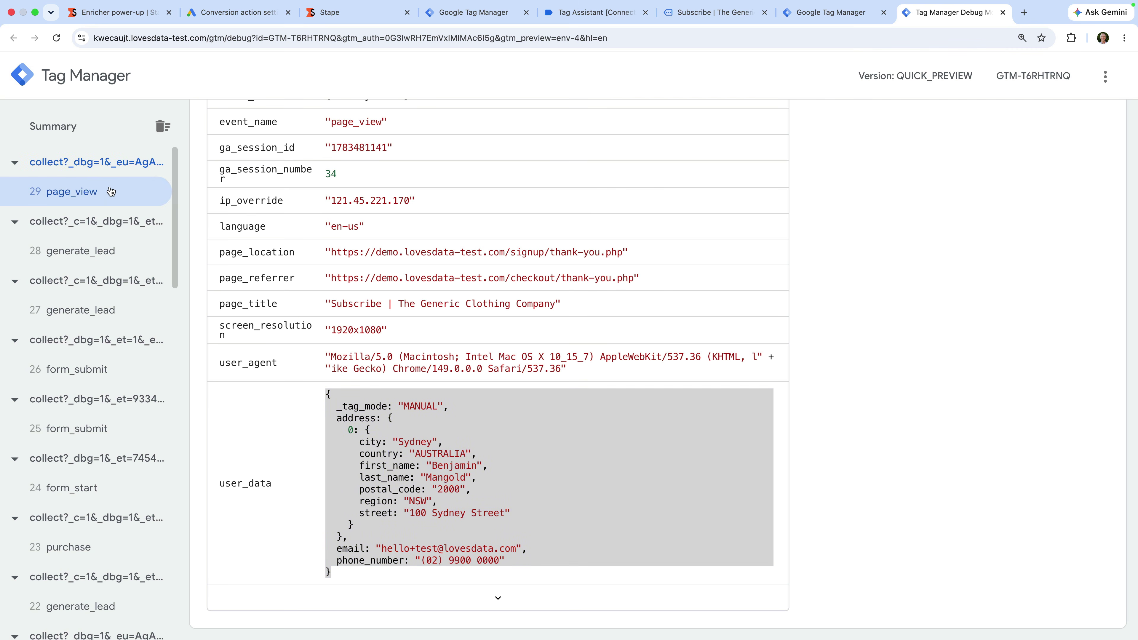
scroll(382, 199, "up", 10)
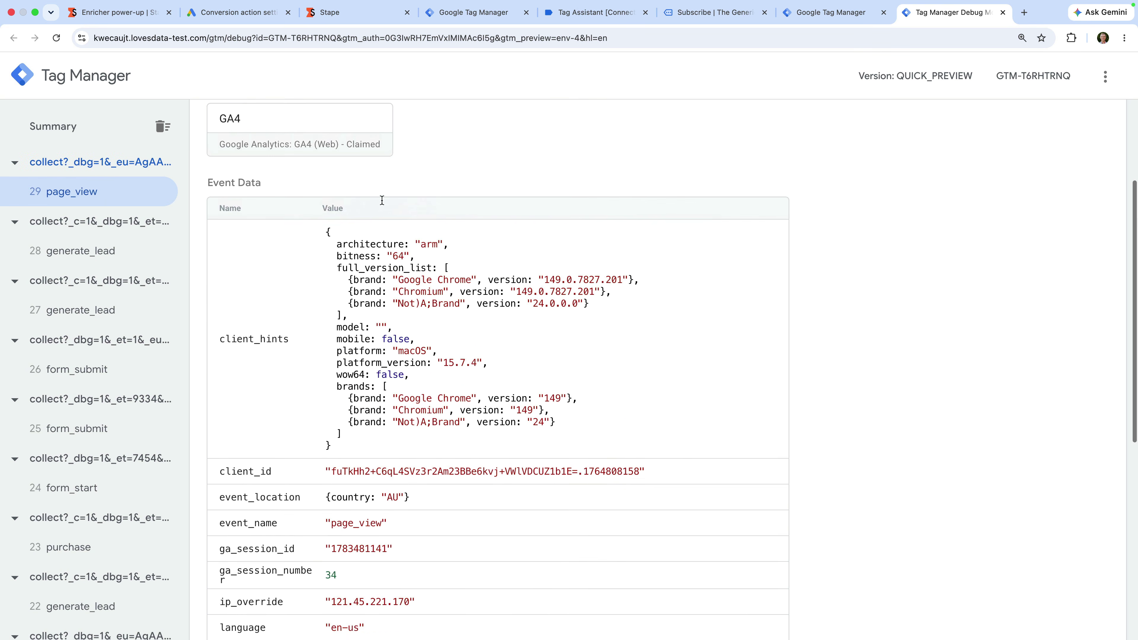
left_click(465, 214)
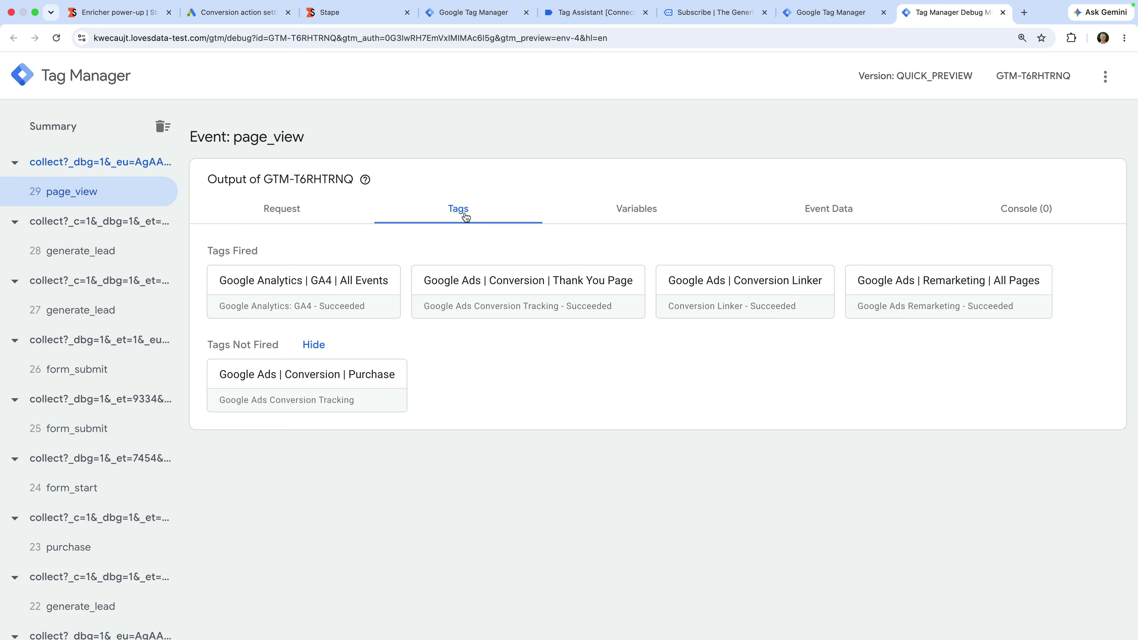
left_click(543, 294)
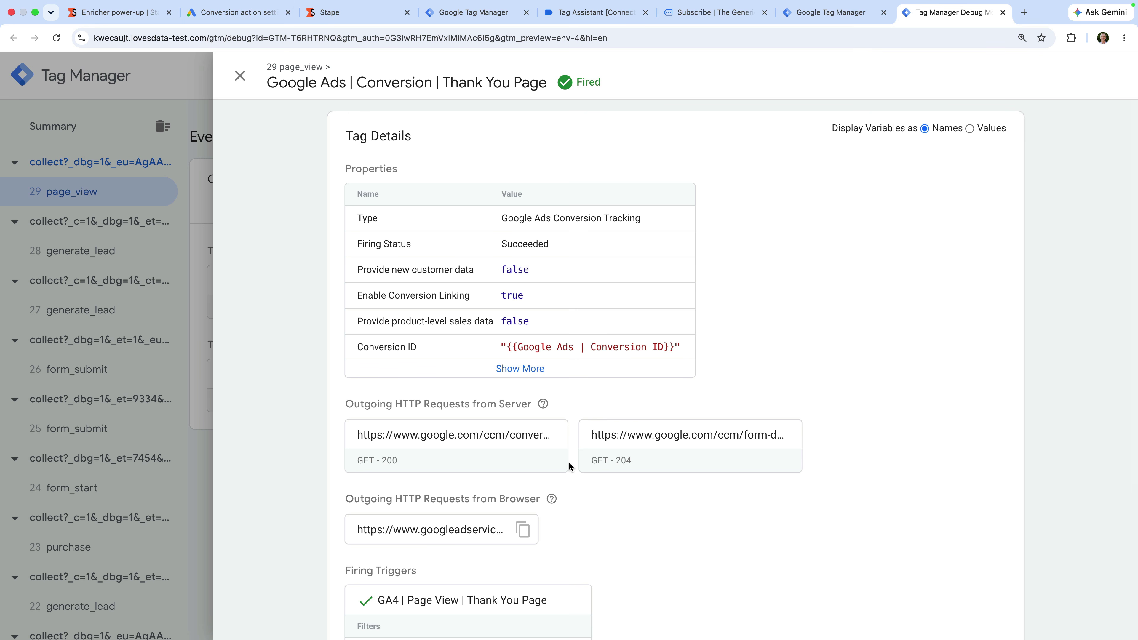
Step: Find the eme user-data parameter in the conversion's form-data request URL, then return to the Stape container
left_click(668, 441)
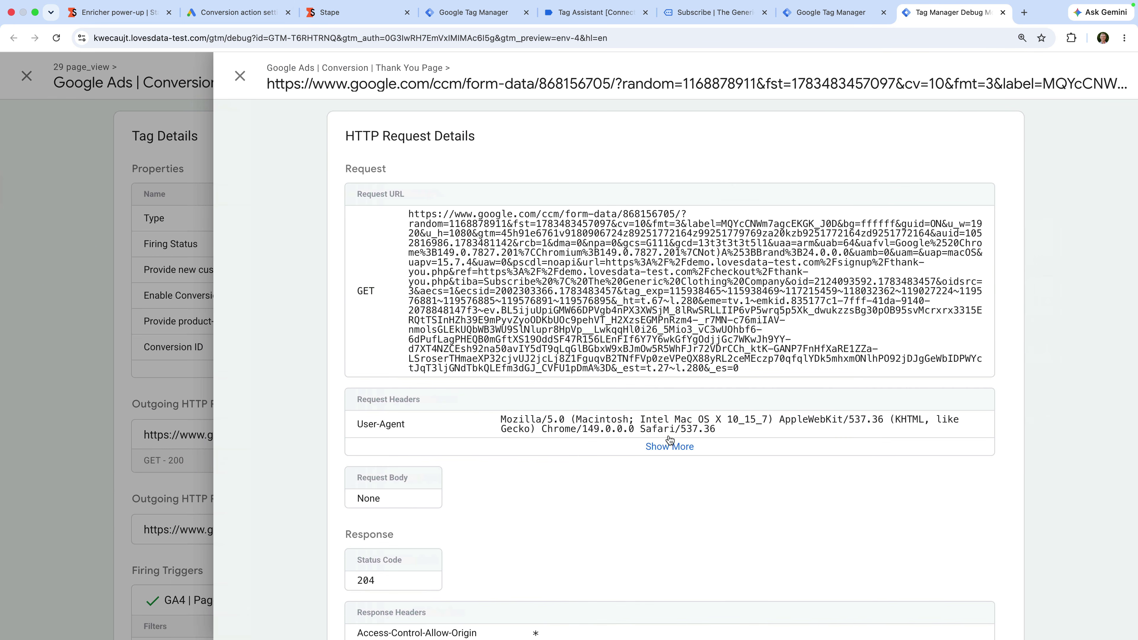
key("super+f")
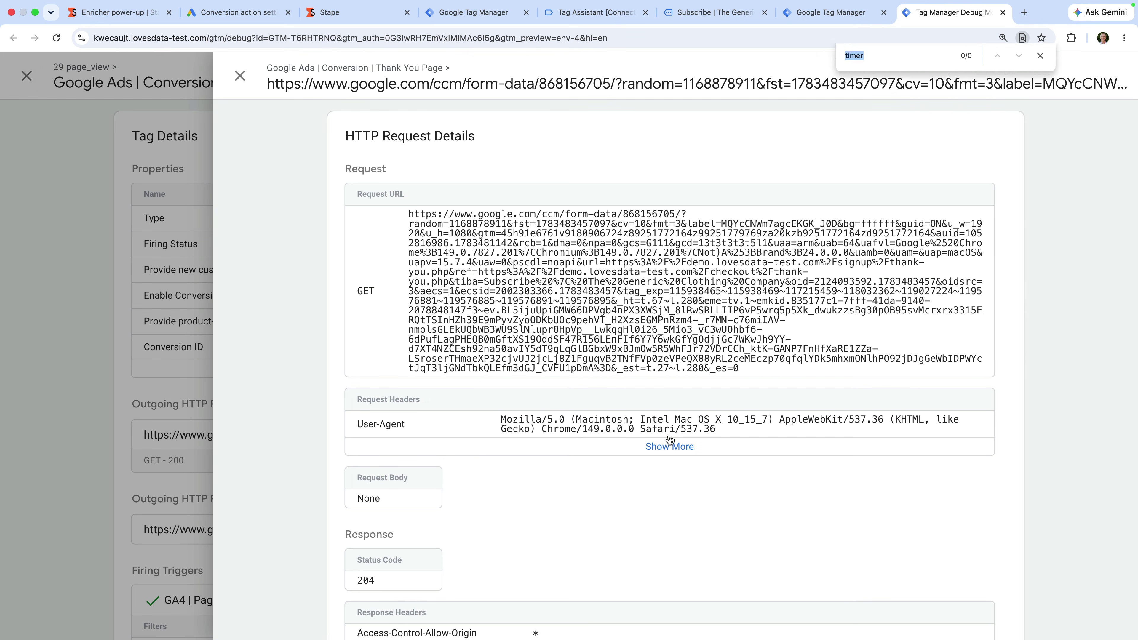
type("eme")
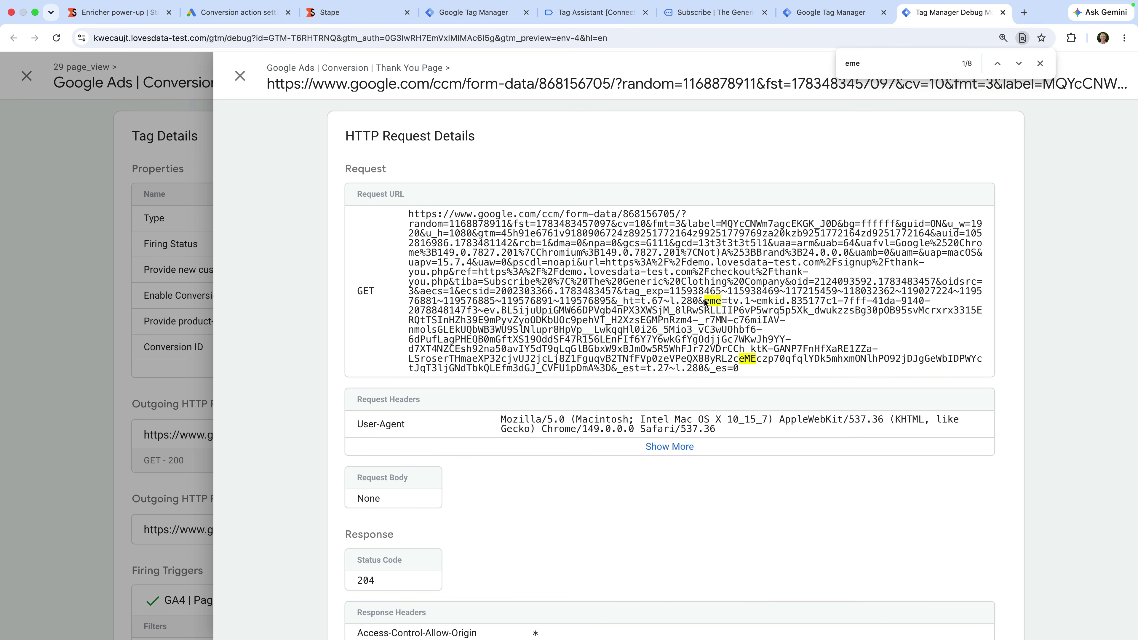
left_click_drag(705, 303, 802, 352)
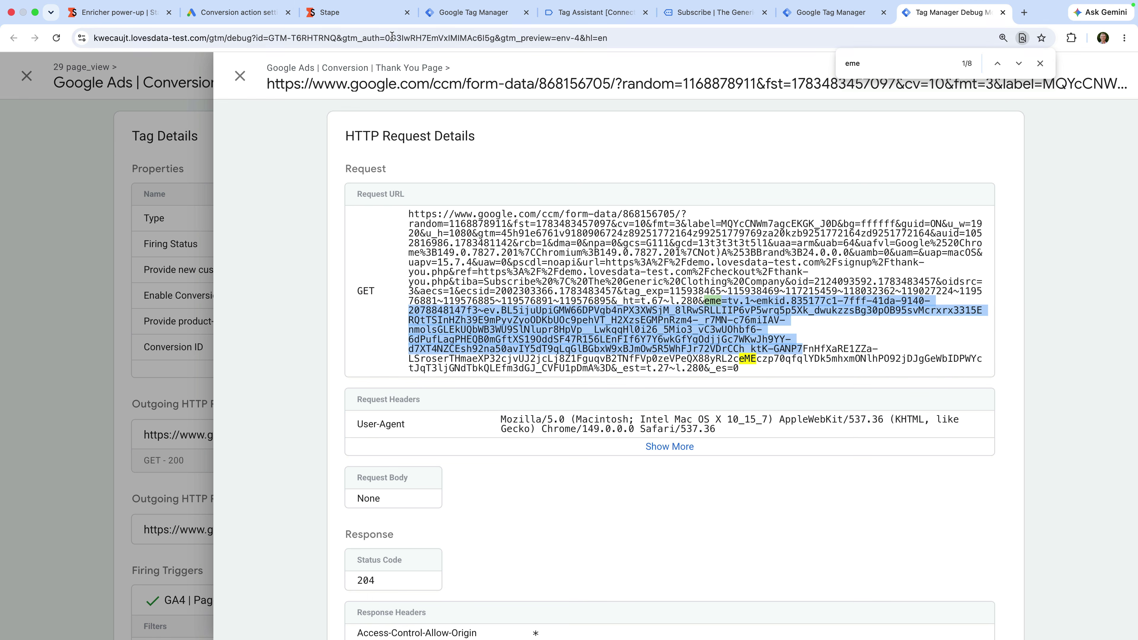
left_click(372, 15)
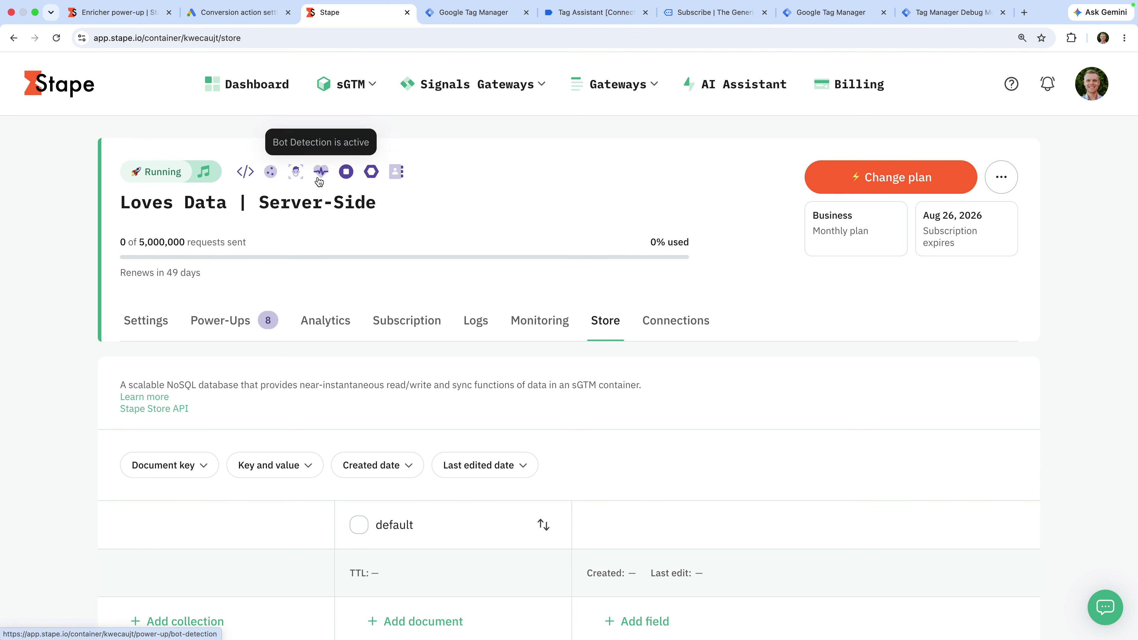
Step: Open the Enricher power-up's Profiles and review the stored profile's email, phone, name and address fields
left_click(244, 321)
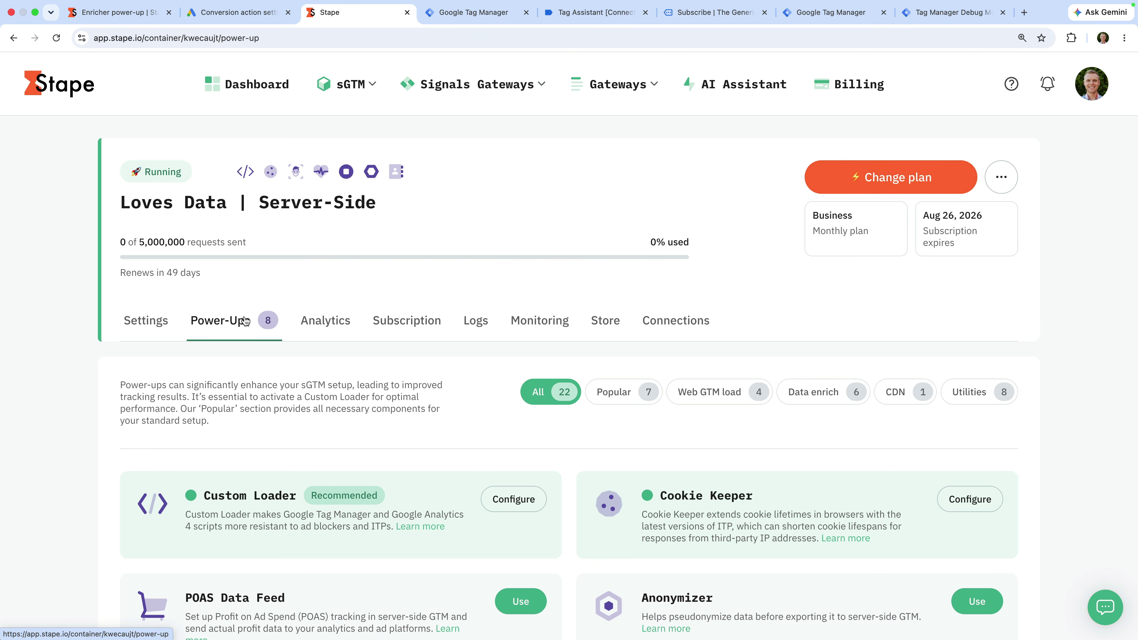
scroll(281, 412, "down", 5)
scroll(283, 412, "down", 10)
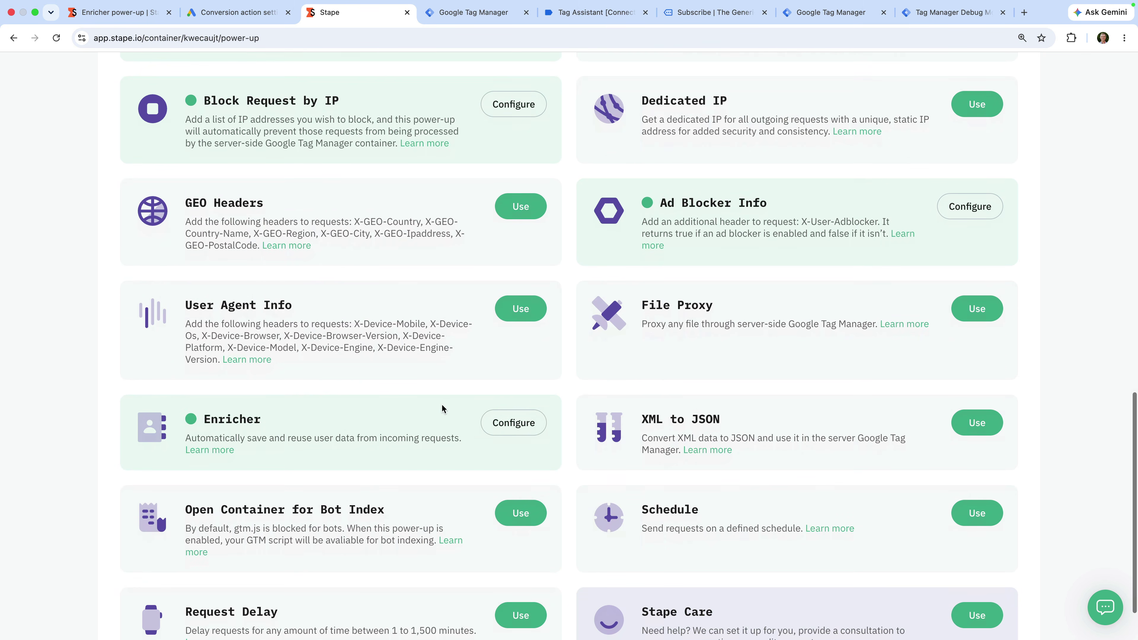
left_click(504, 424)
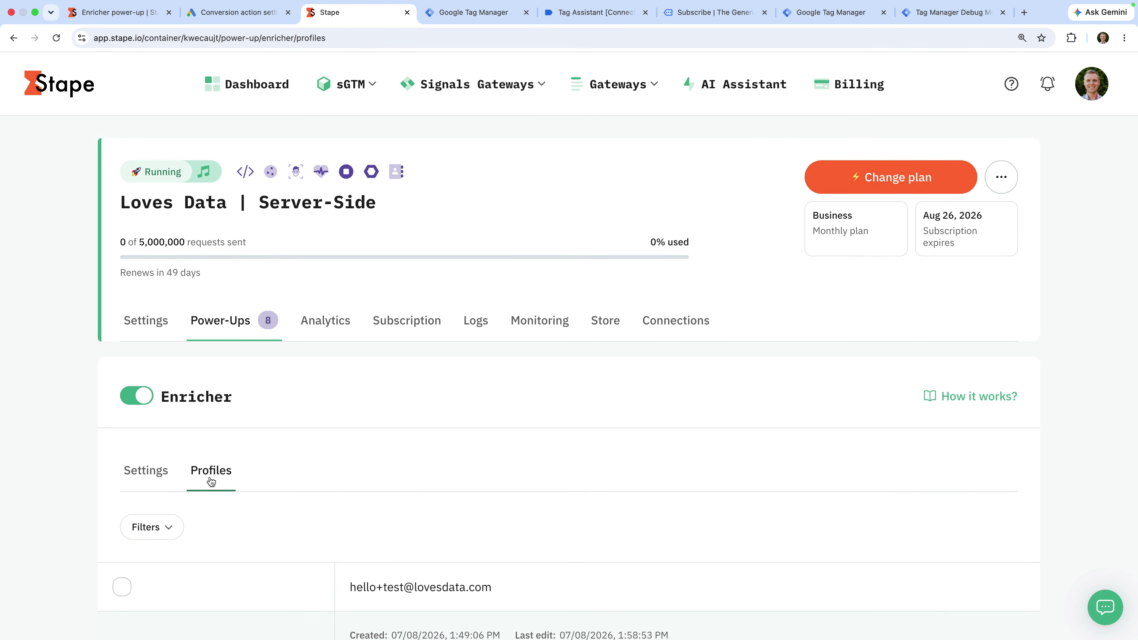
scroll(354, 466, "down", 8)
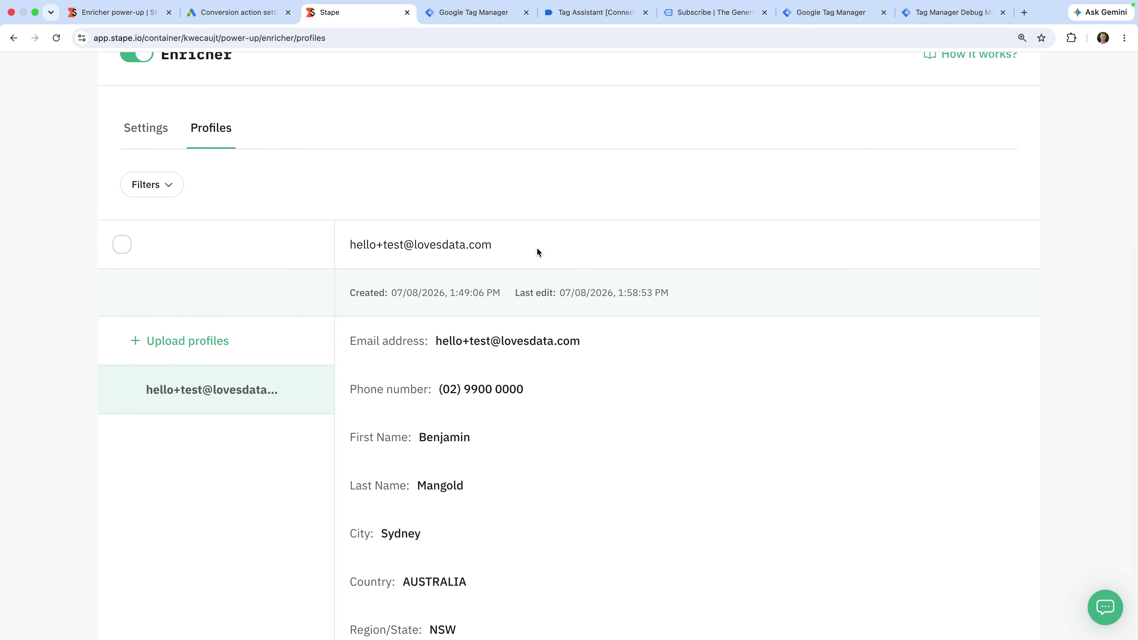
scroll(520, 366, "down", 4)
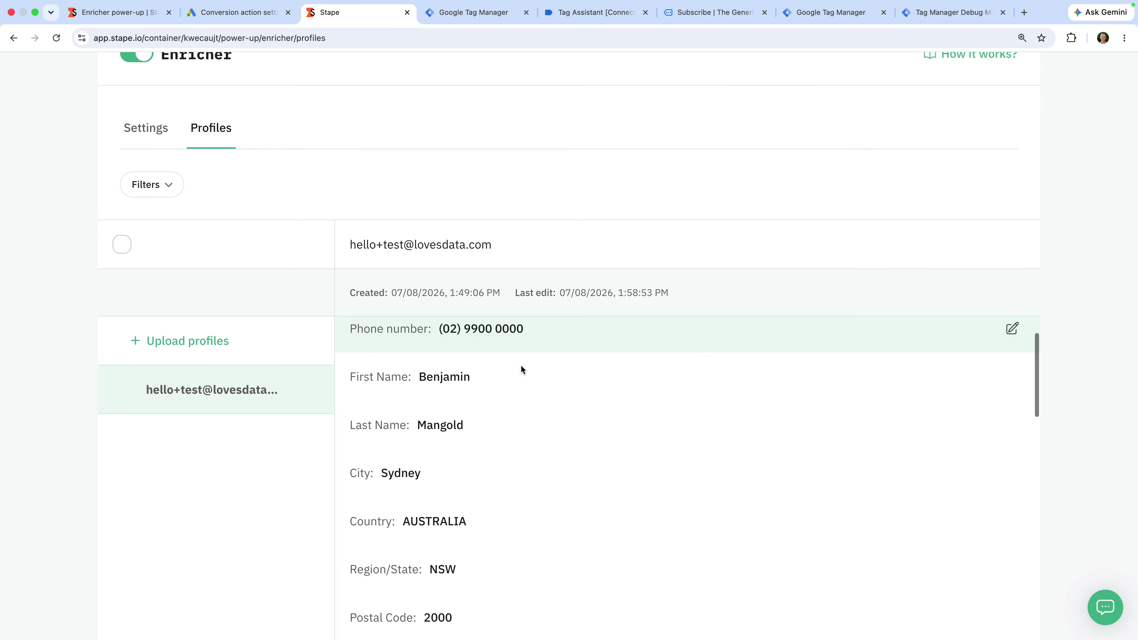
scroll(521, 368, "up", 4)
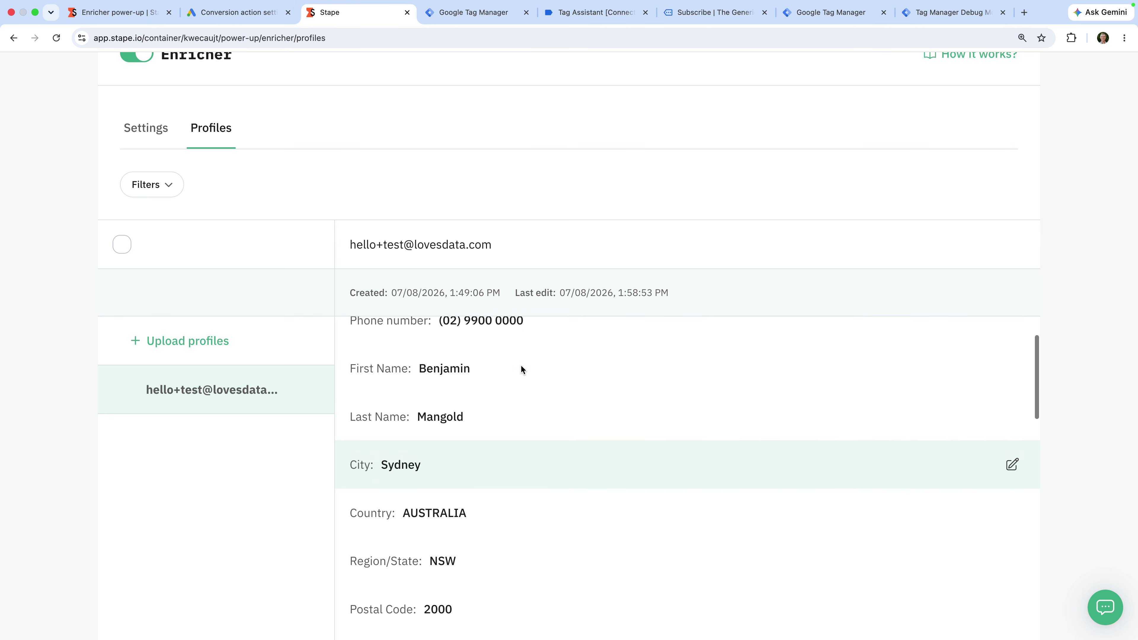